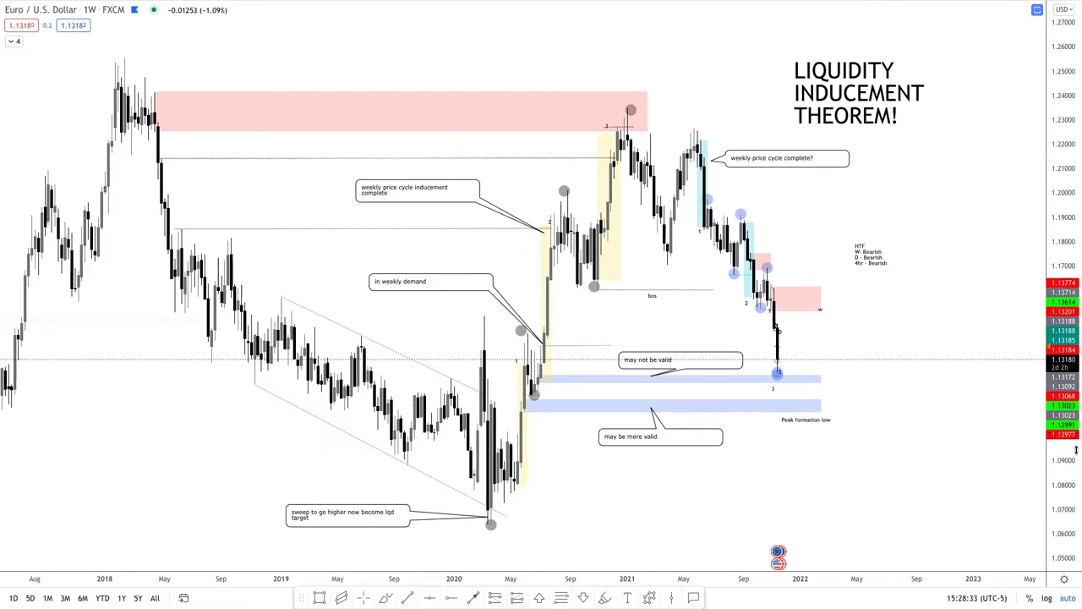
Move the "weekly price cycle inducement complete" callout slightly closer to the yellow leg 2 zone, keeping its pointer tip in place
drag(430, 206, 460, 208)
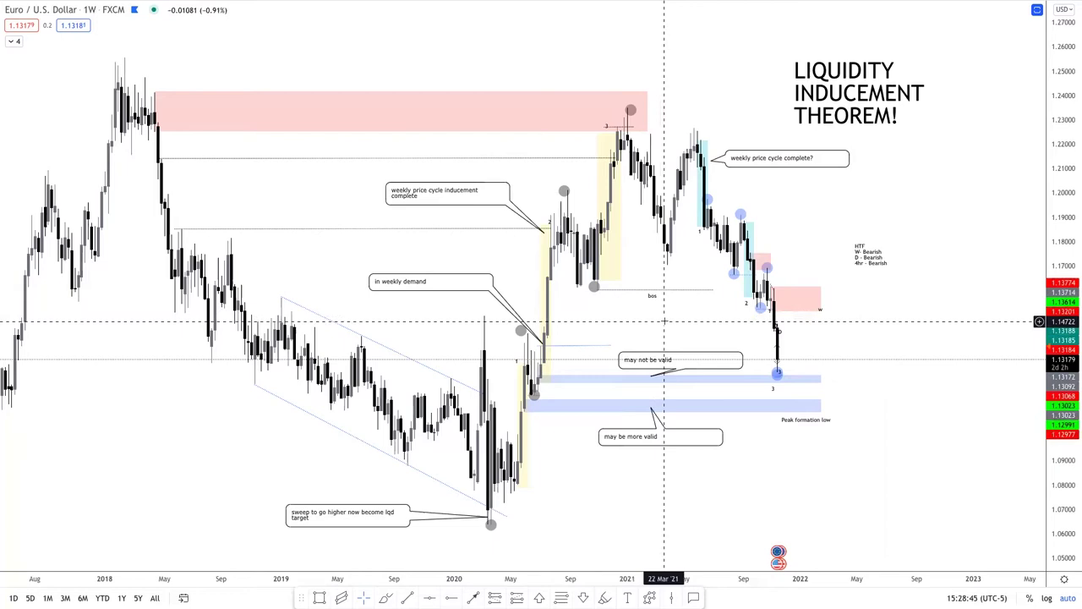
scroll(884, 379, down, 1)
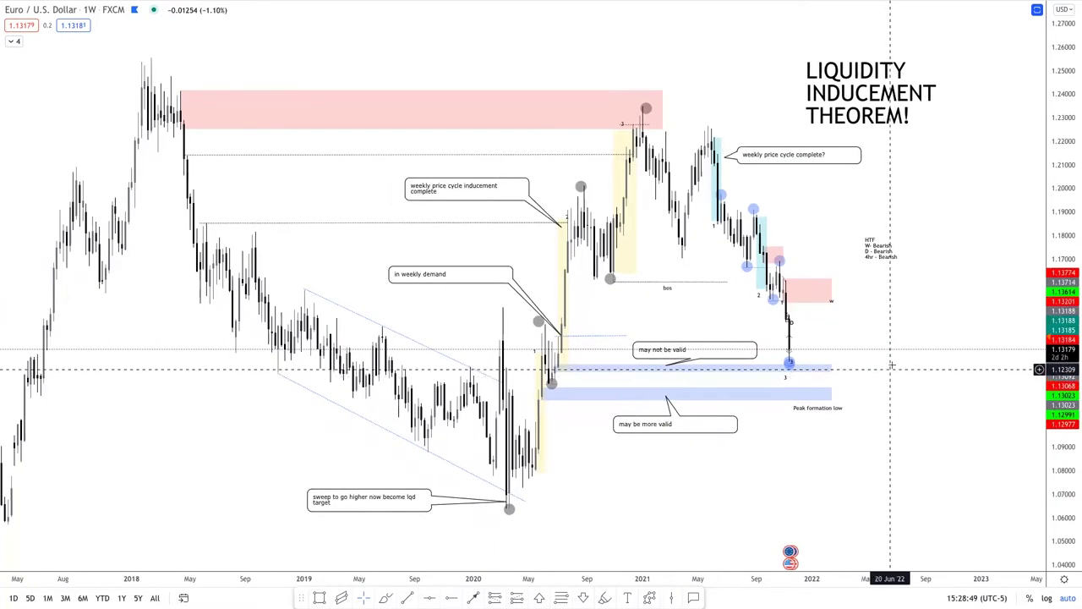
scroll(896, 361, down, 1)
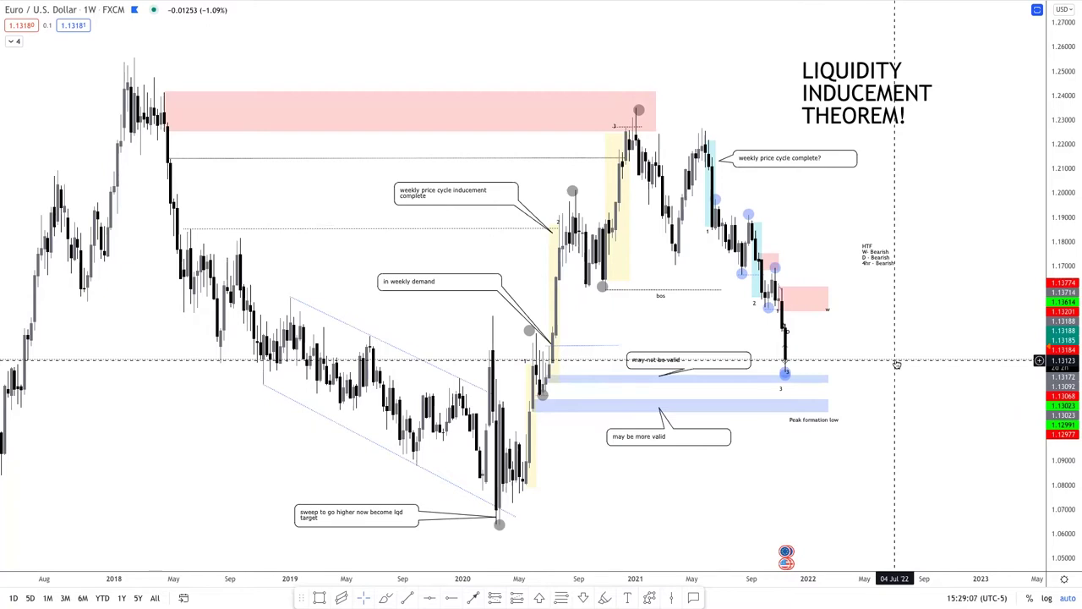
scroll(896, 363, up, 2)
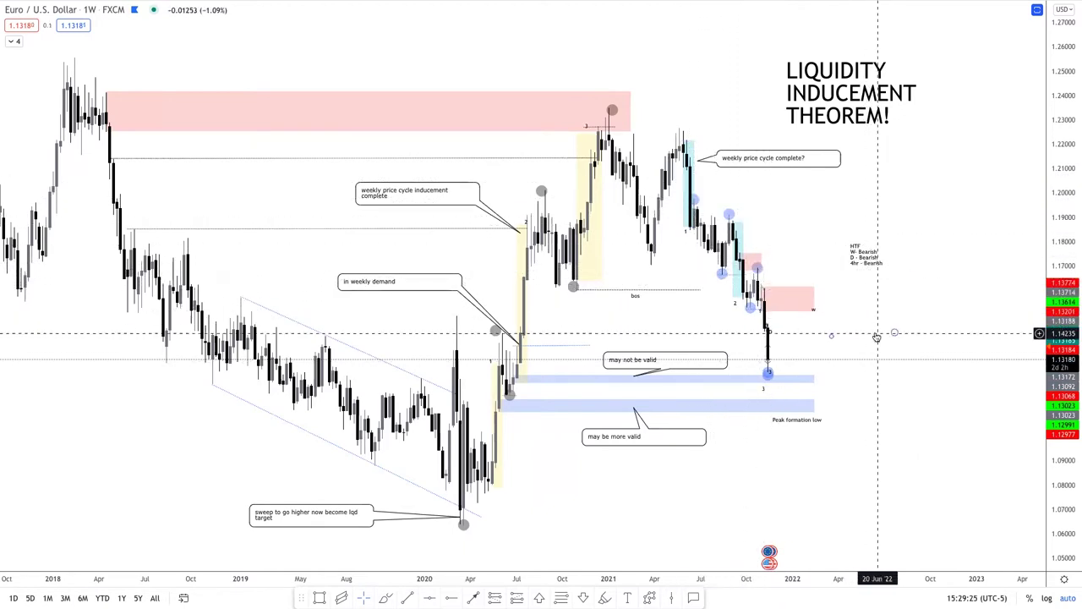
Switch the EUR/USD chart to the 4h timeframe and look over the decline from September to November 2021
text(4h)
key(Return)
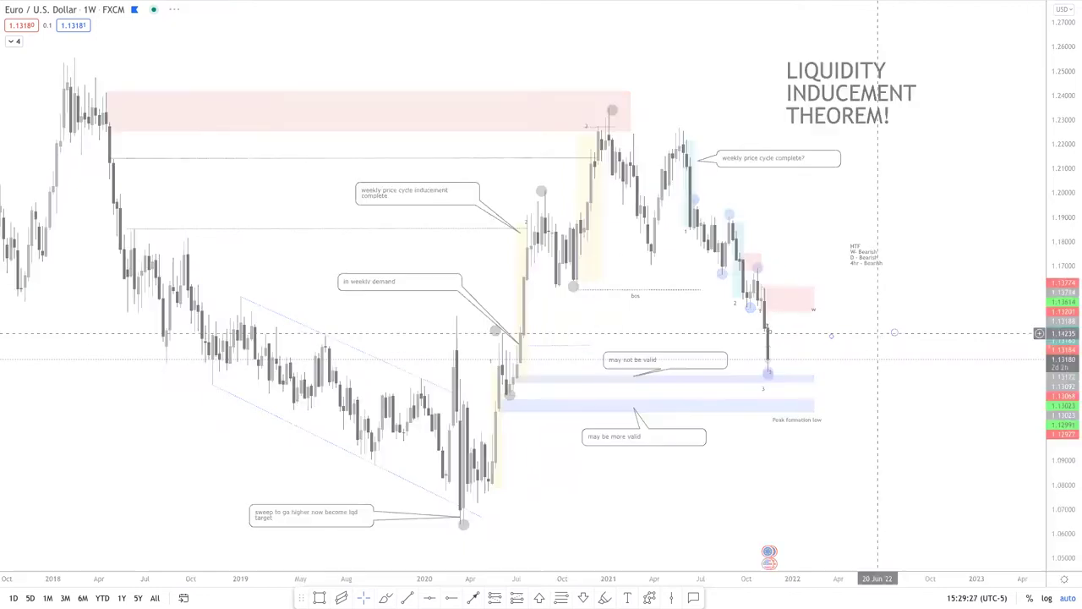
scroll(853, 317, down, 3)
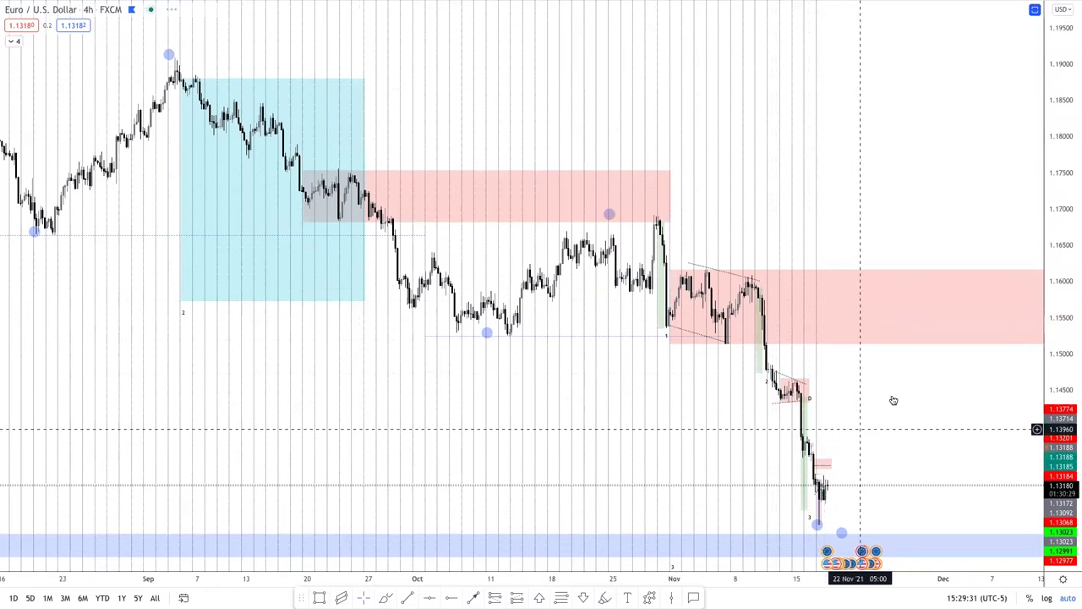
scroll(796, 467, down, 1)
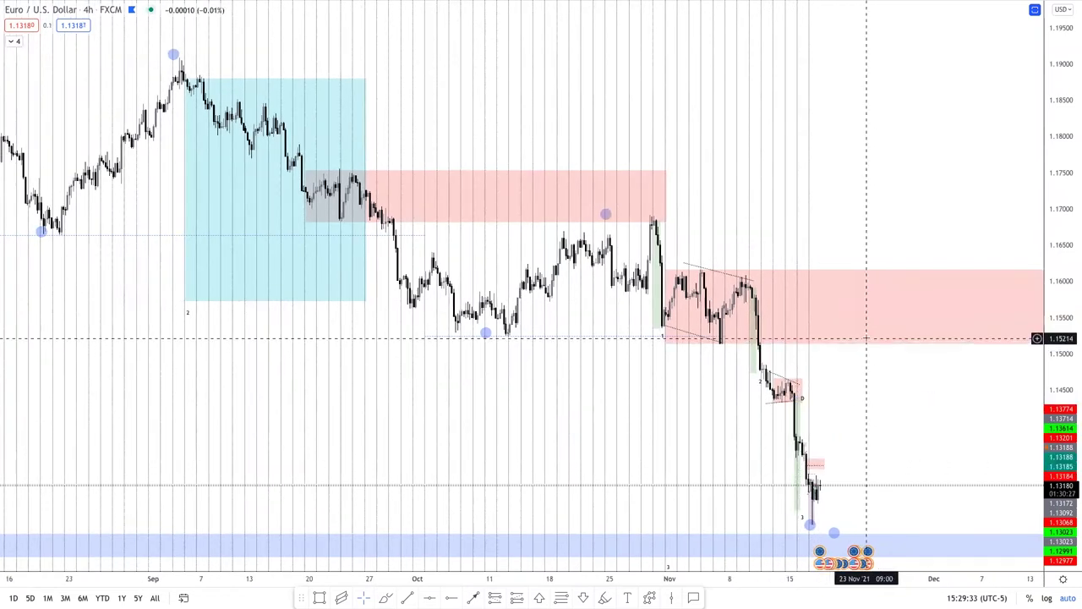
Return the chart to the 1W timeframe and examine the annotated price cycles from the 2020 low to the latest candles
text(1W)
key(Return)
scroll(860, 336, up, 5)
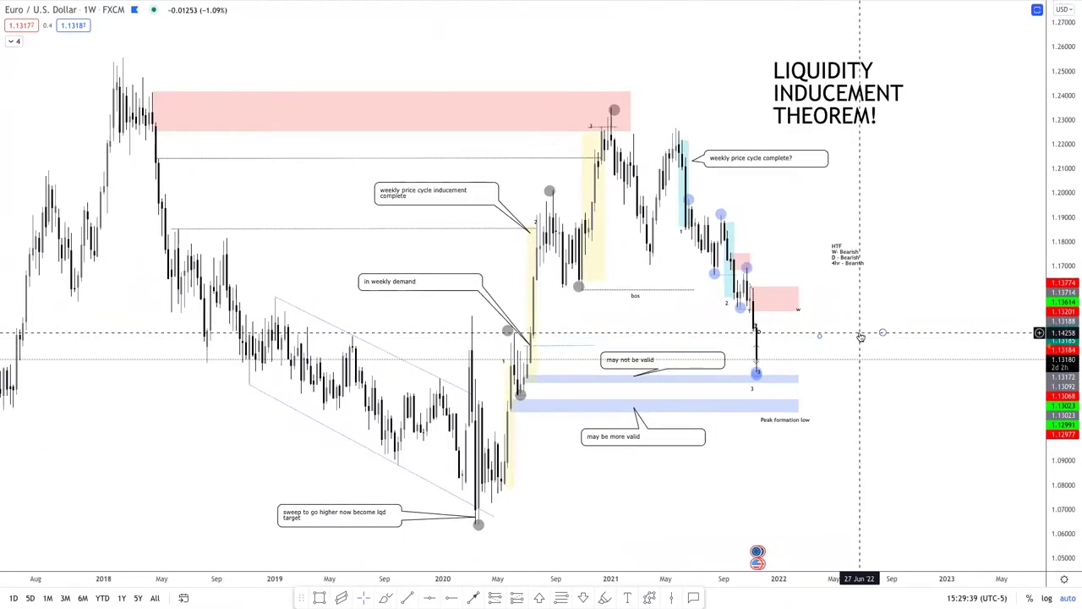
scroll(860, 336, up, 1)
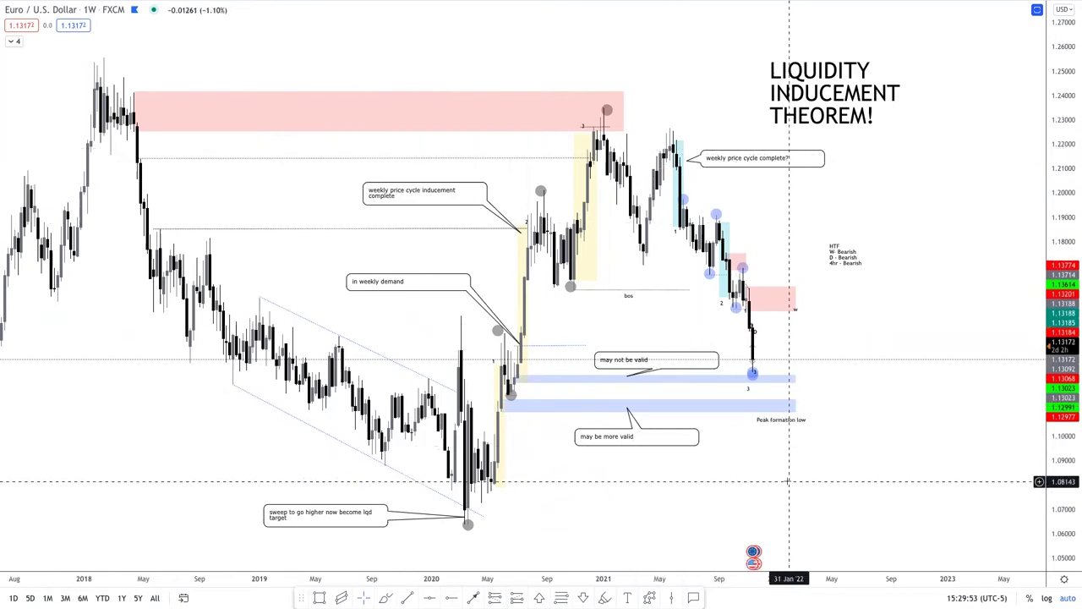
scroll(838, 426, up, 2)
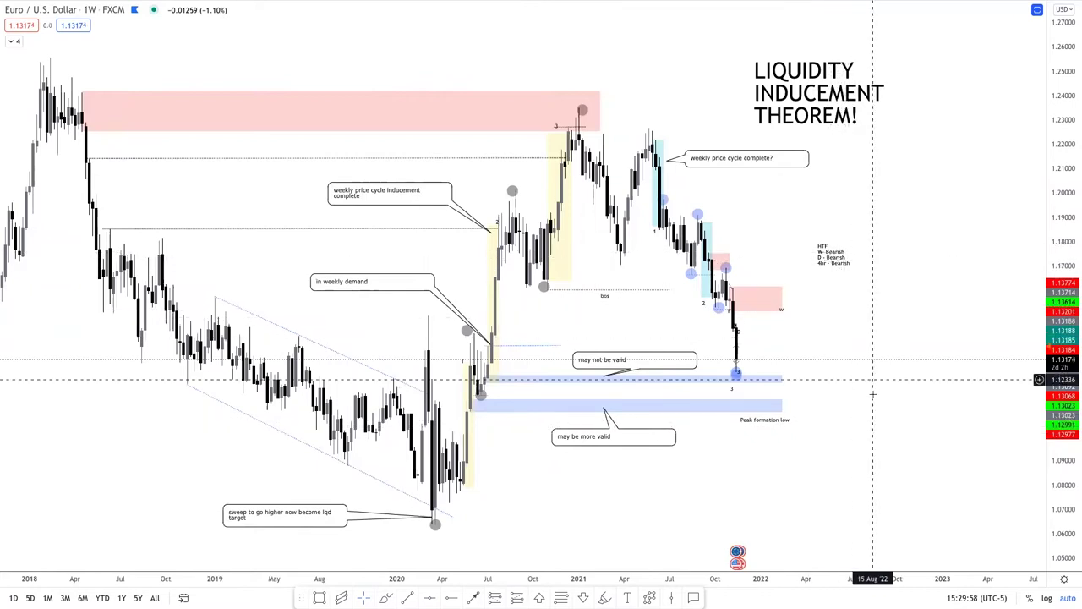
scroll(858, 385, up, 1)
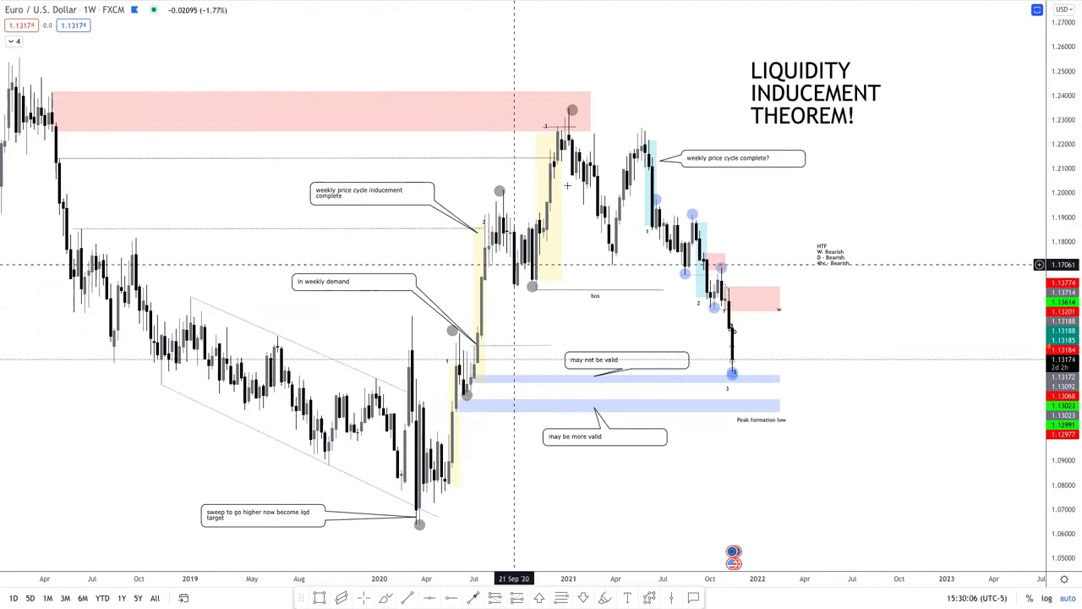
scroll(547, 378, down, 1)
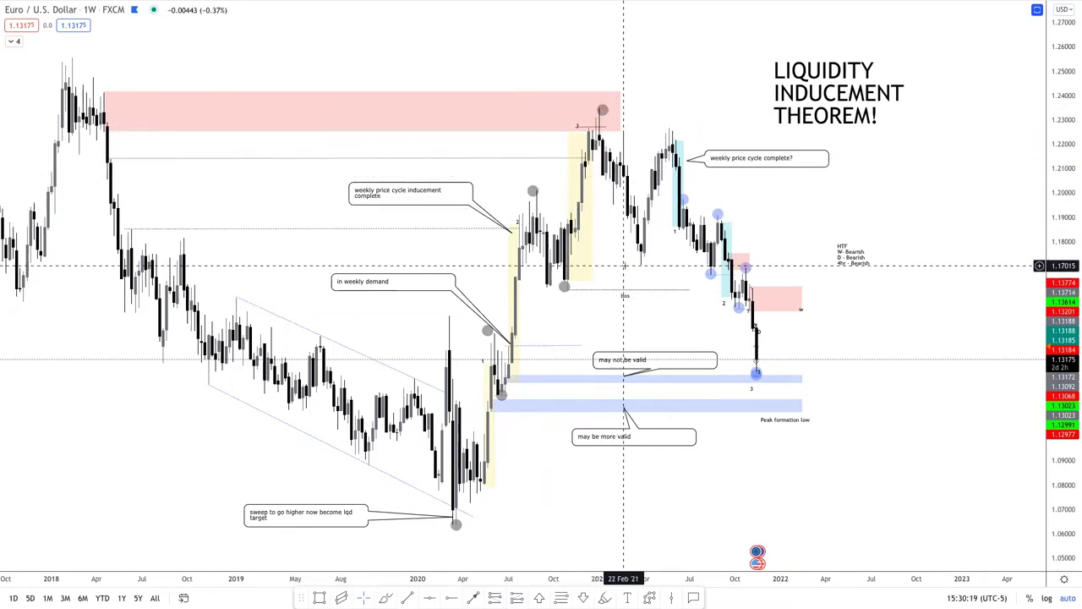
scroll(629, 263, down, 2)
scroll(633, 261, down, 2)
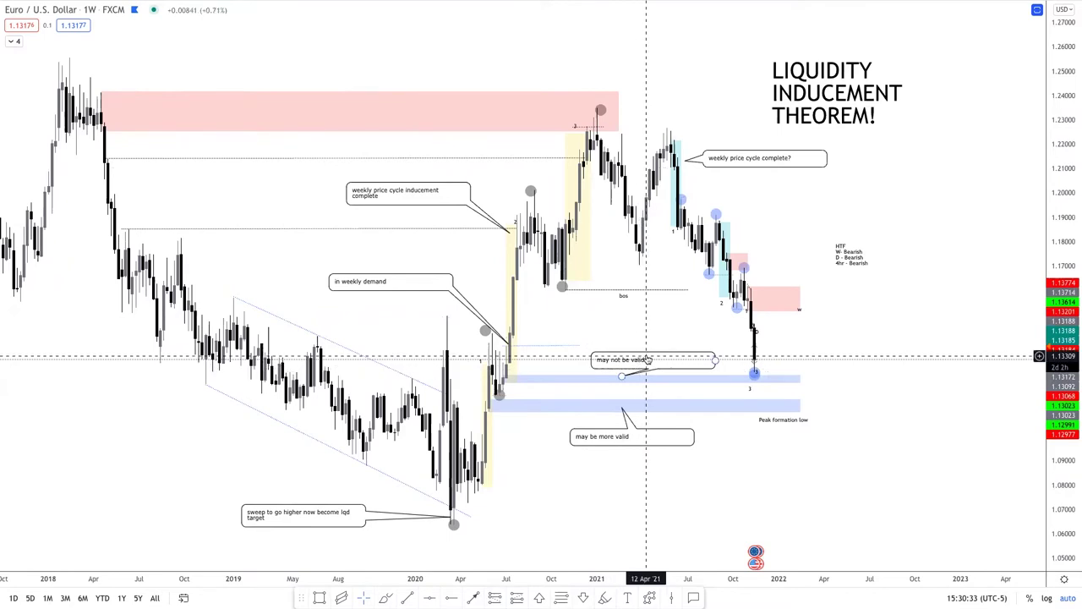
scroll(644, 360, right, 3)
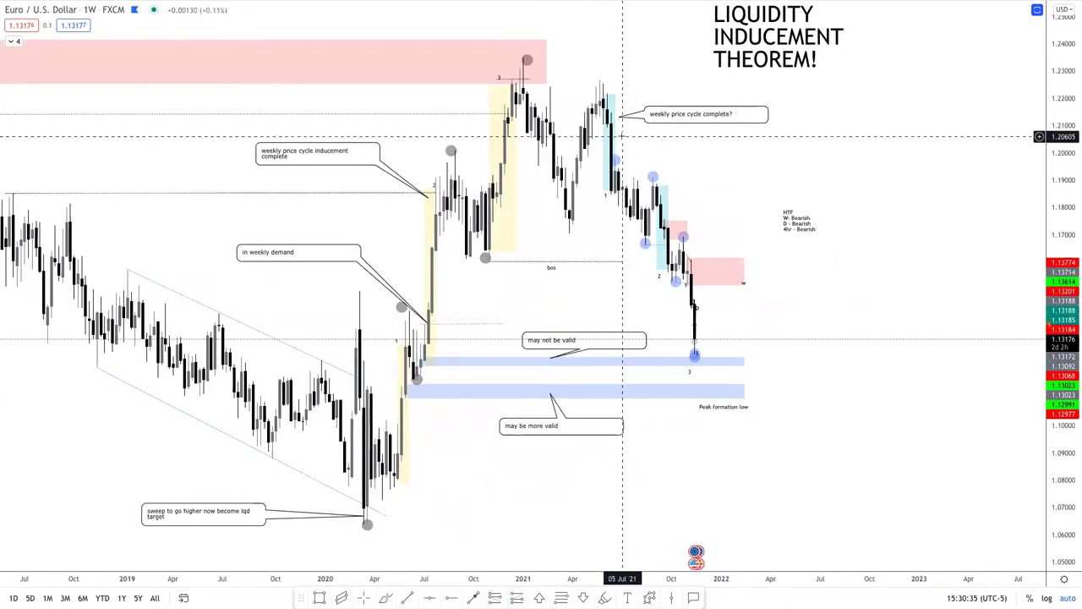
Trace the weekly decline through its numbered legs to the current low and the lower blue demand zone
click(611, 95)
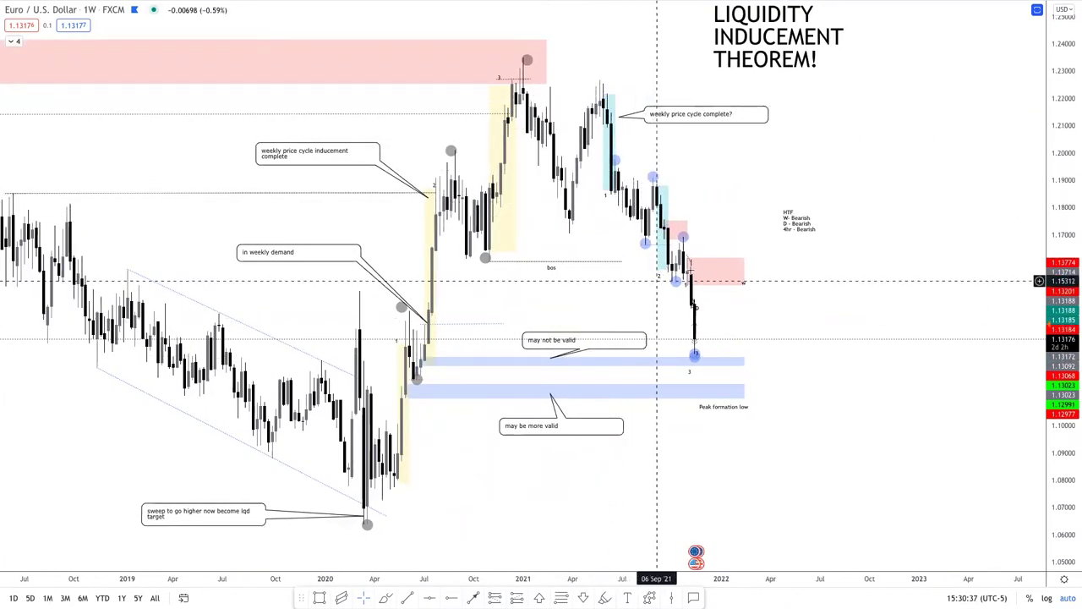
click(691, 359)
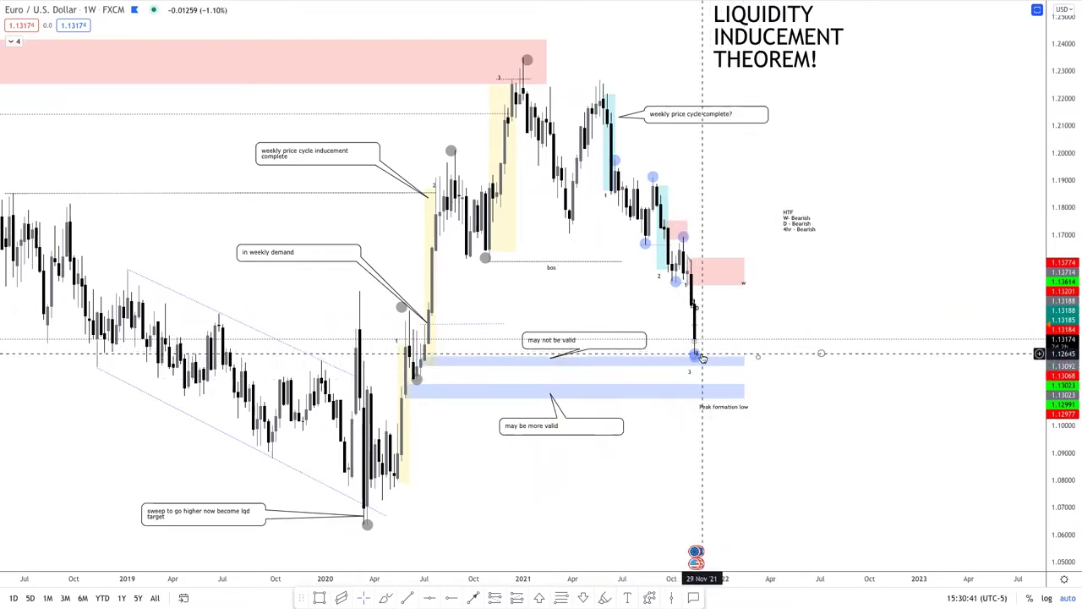
click(404, 385)
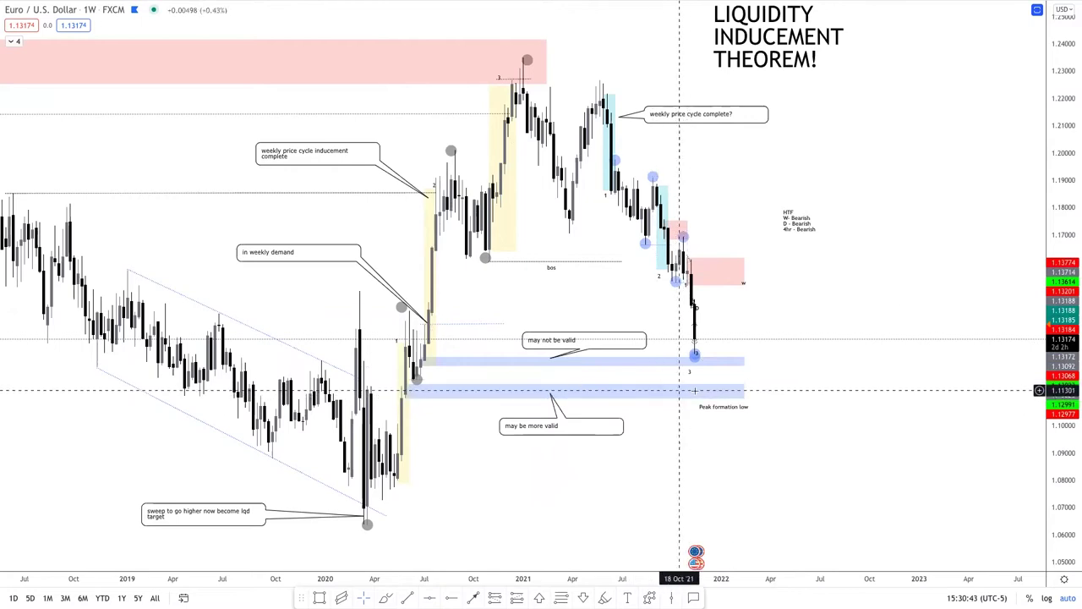
click(698, 401)
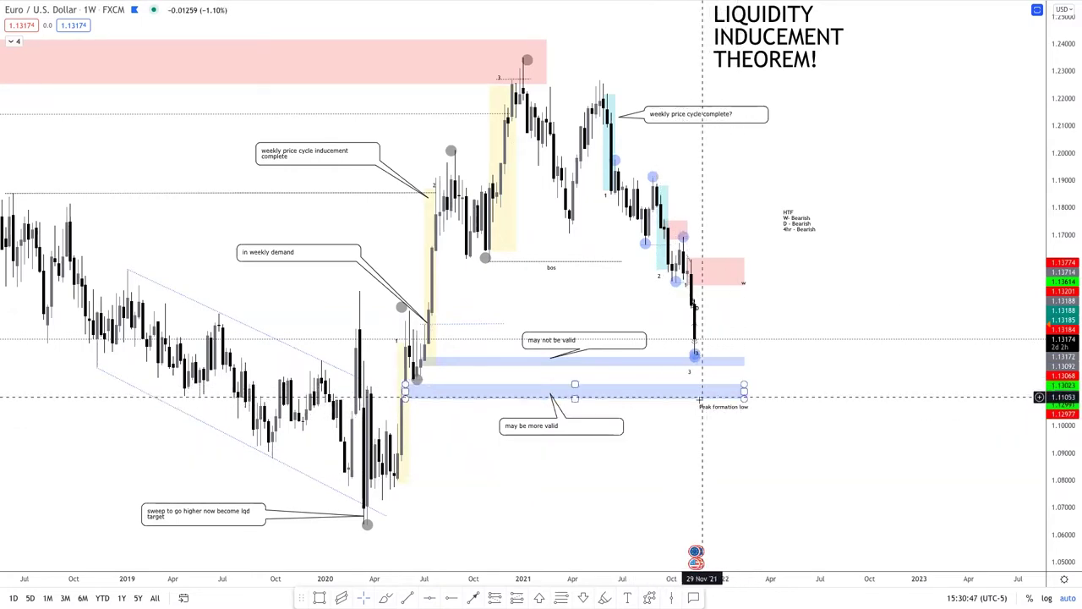
click(718, 386)
Switch the chart to the 1D timeframe and bring the price action from 2020 through 2021 into view
text(1D)
key(Return)
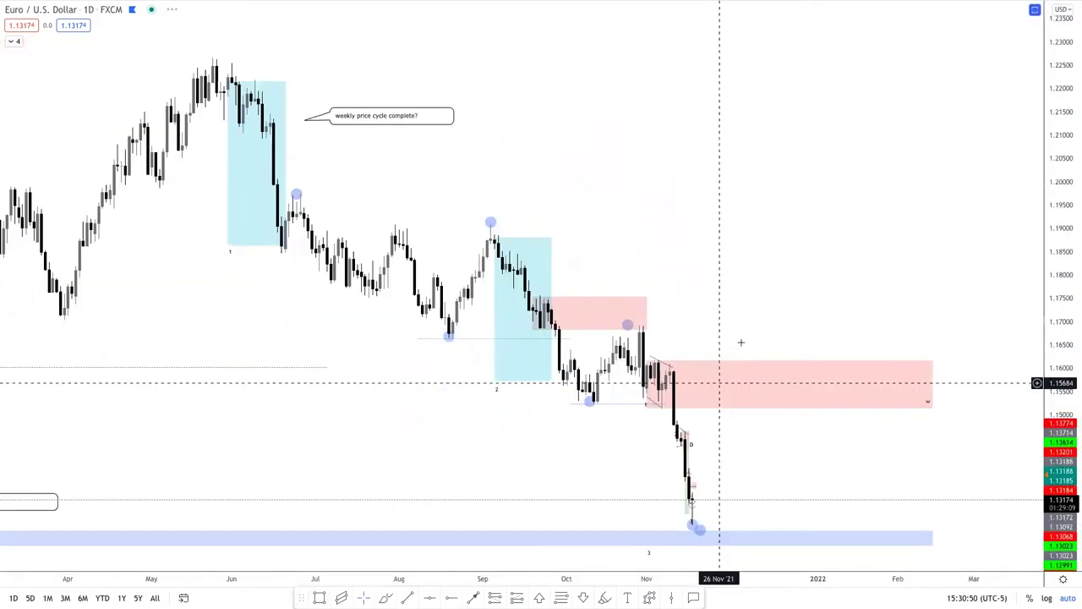
scroll(740, 341, down, 10)
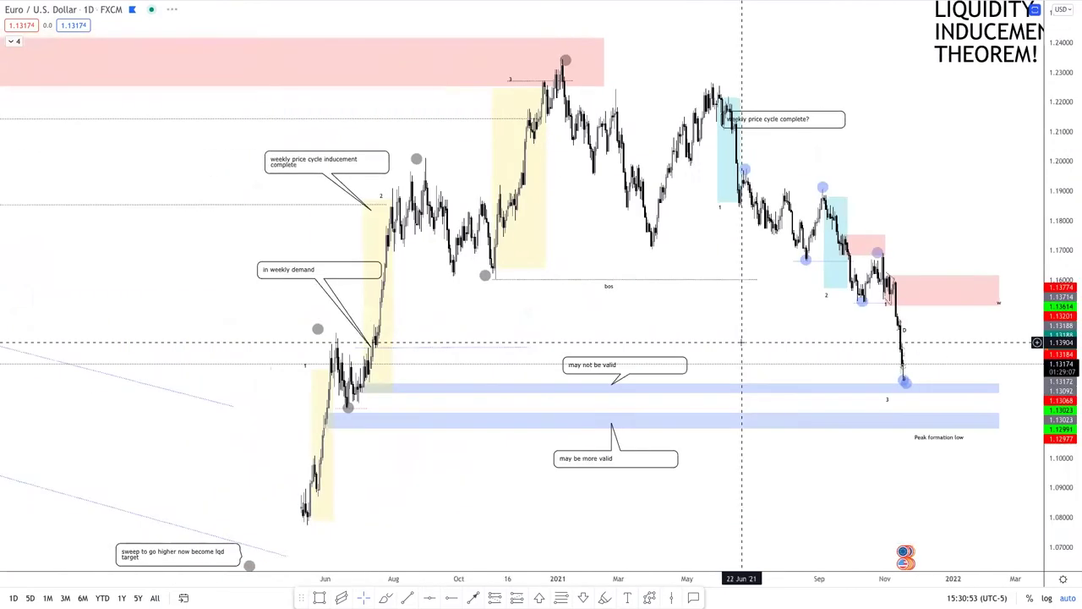
scroll(740, 341, down, 3)
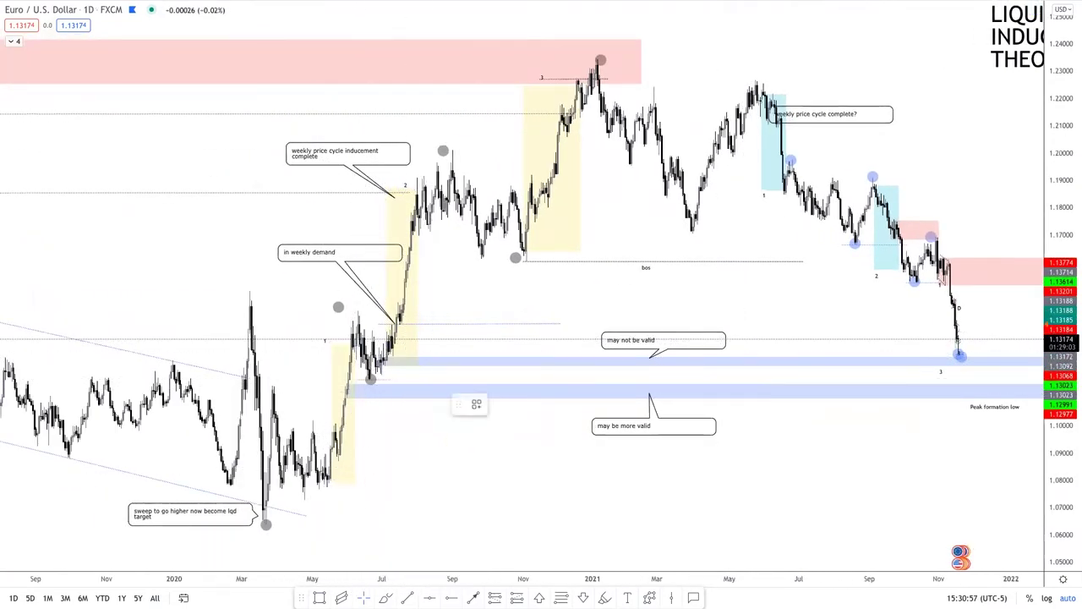
Draw a rectangle over the consolidation between about 25 May and 31 Jul 2020, and delete it
key(alt+shift+r)
drag(338, 320, 417, 376)
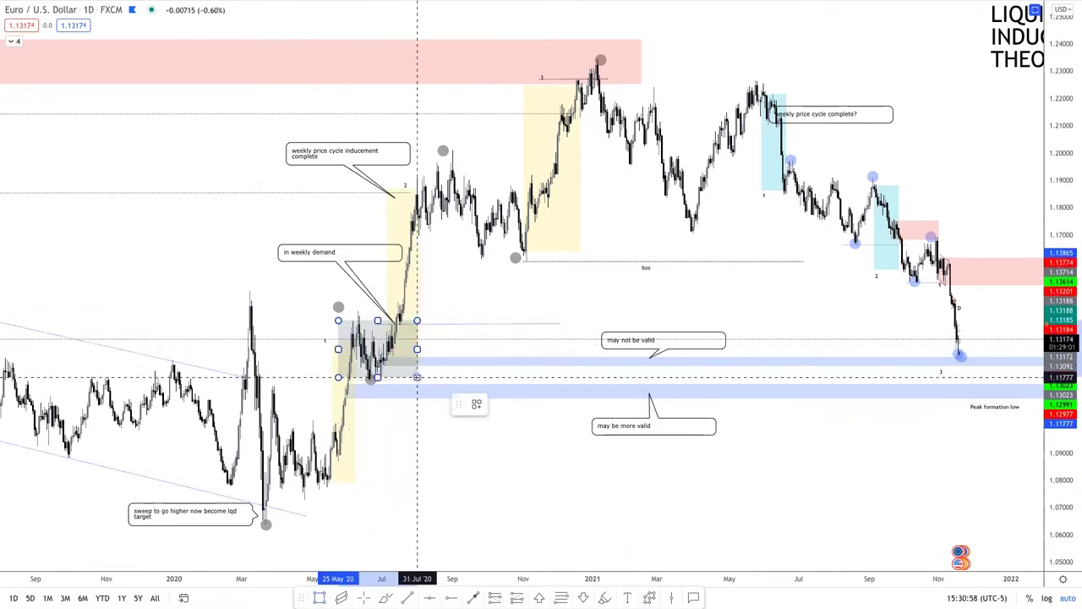
key(Delete)
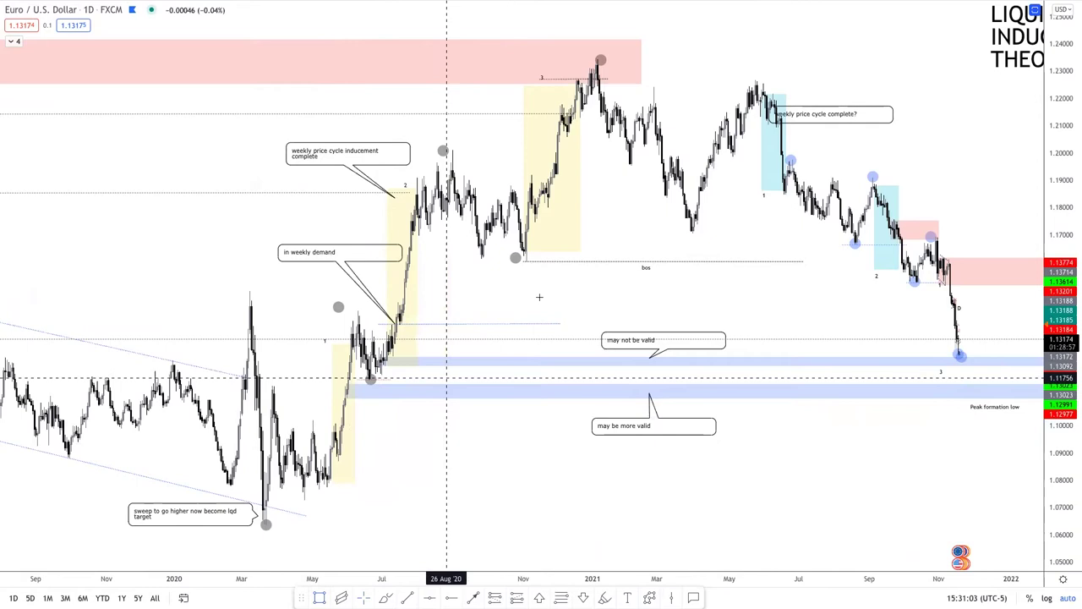
Examine the daily chart, comparing the three-leg rise from the 2020 low with the 2021 decline into the blue demand zones
scroll(454, 463, down, 1)
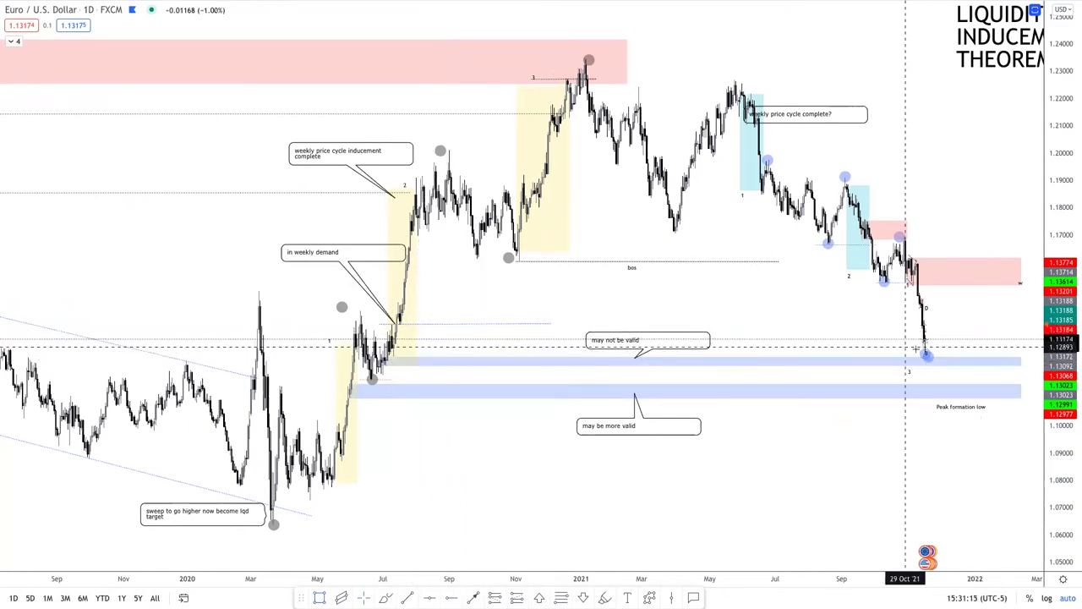
scroll(947, 310, up, 5)
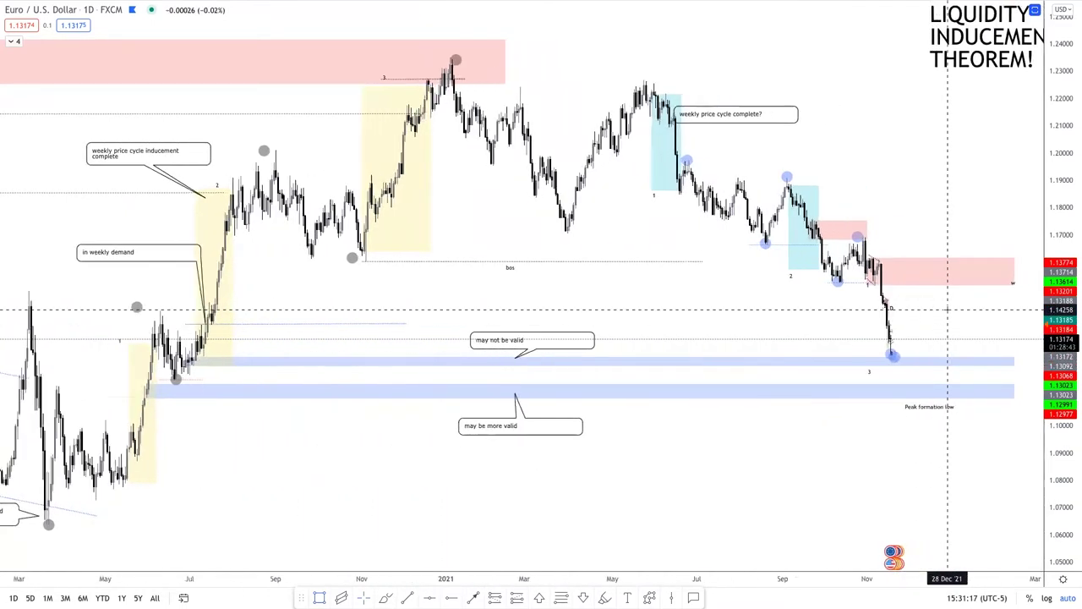
scroll(947, 310, up, 5)
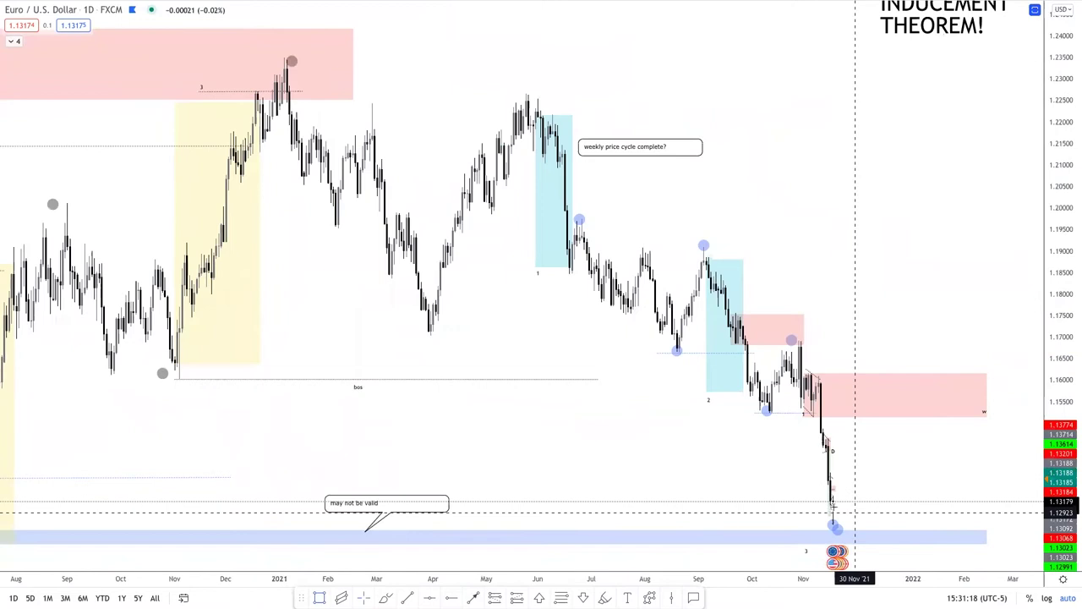
scroll(835, 507, down, 5)
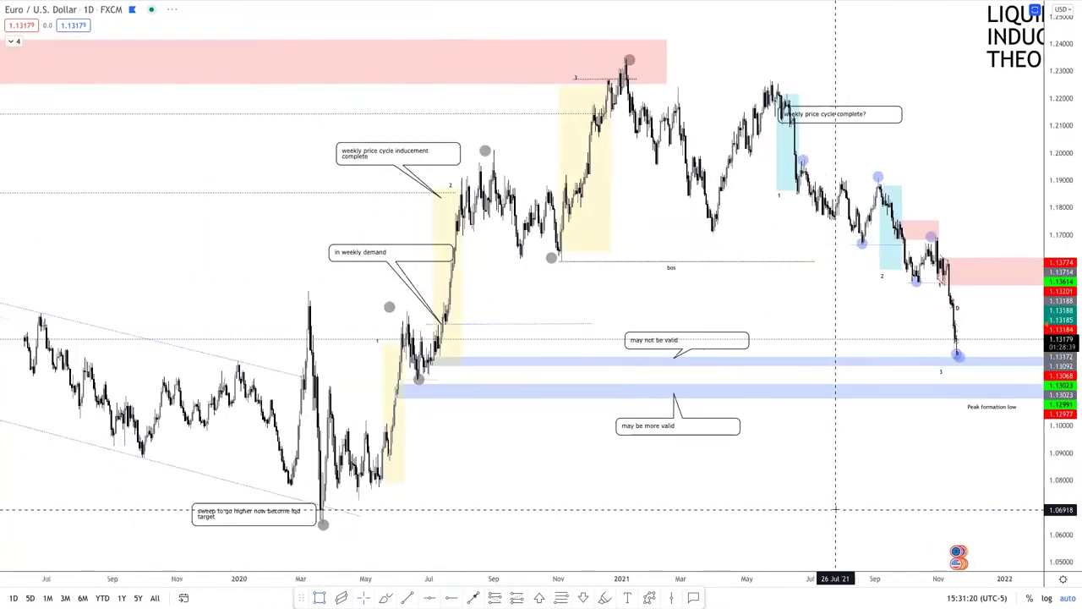
scroll(838, 444, up, 3)
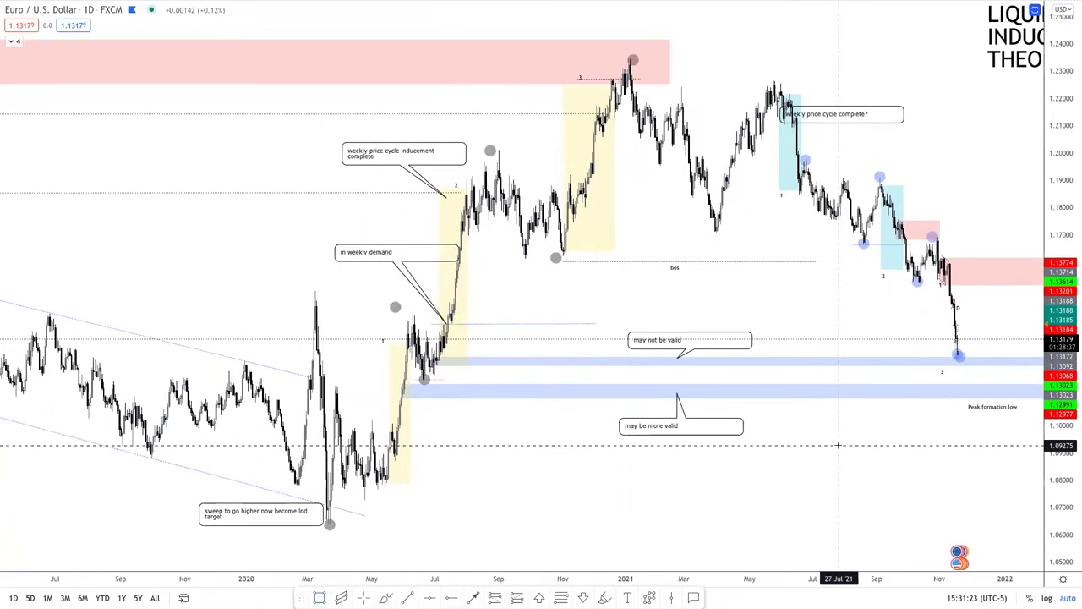
scroll(841, 440, down, 1)
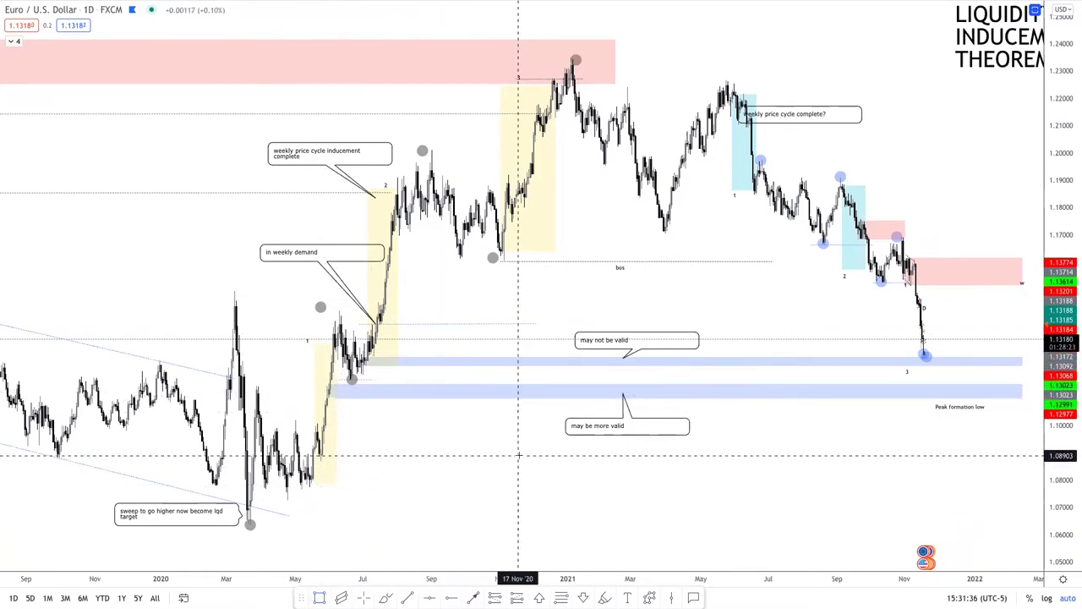
scroll(520, 455, down, 5)
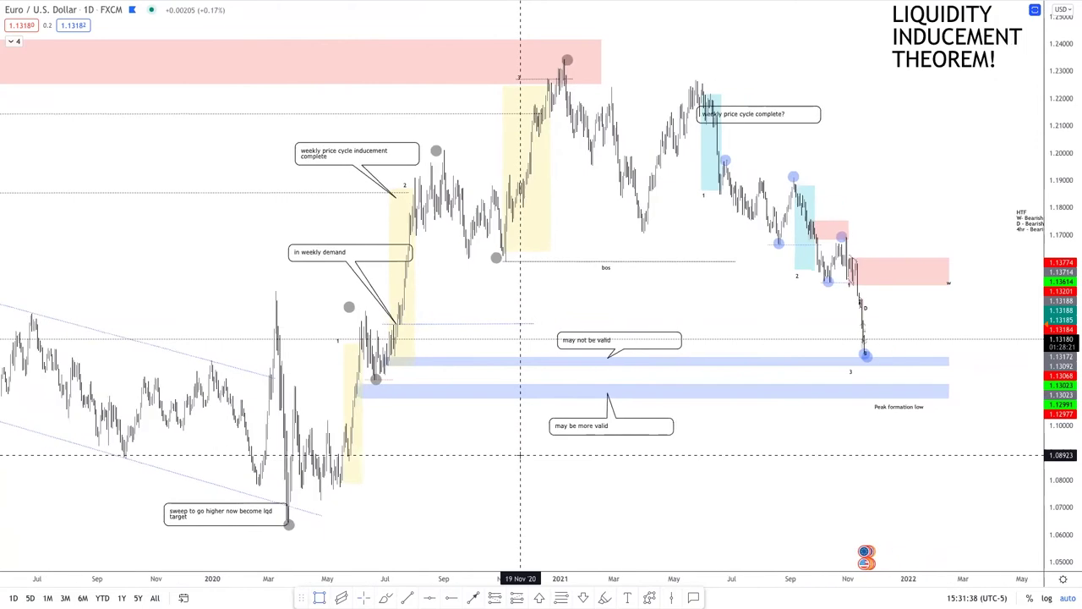
scroll(698, 429, down, 2)
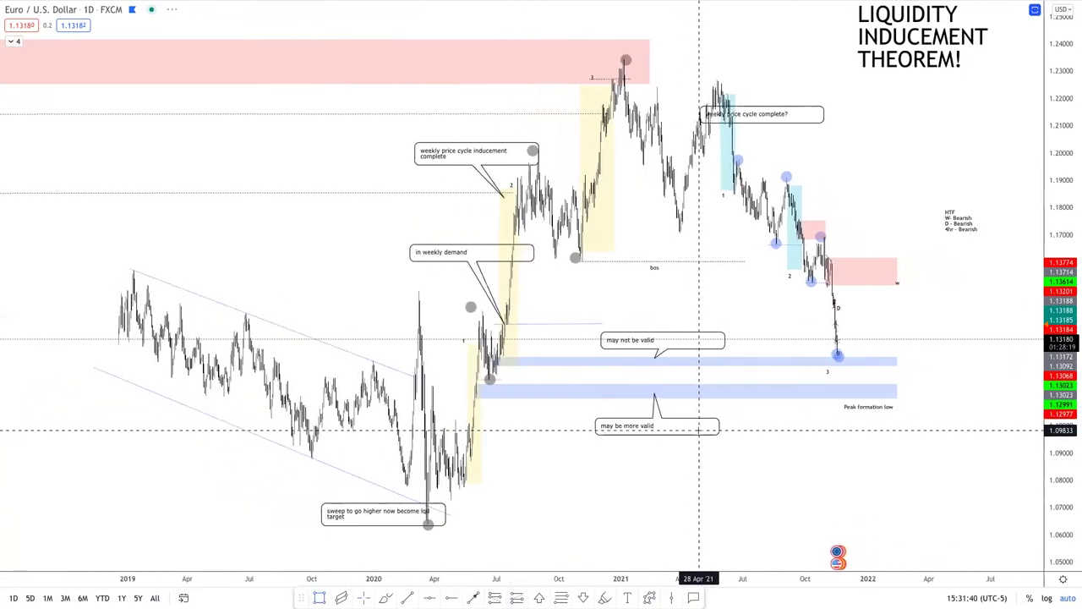
scroll(698, 429, down, 1)
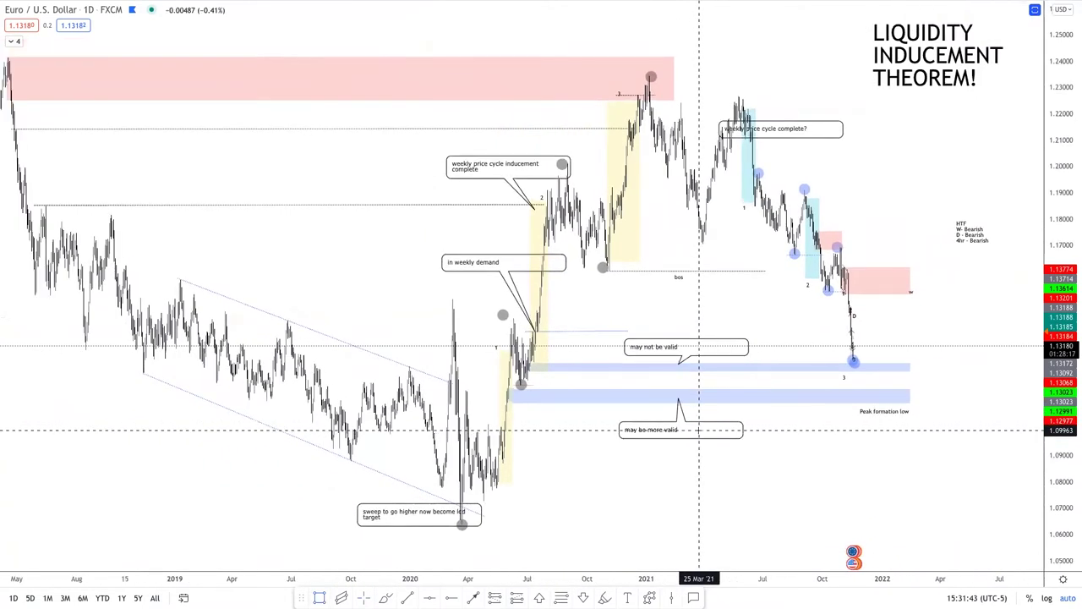
scroll(698, 429, down, 2)
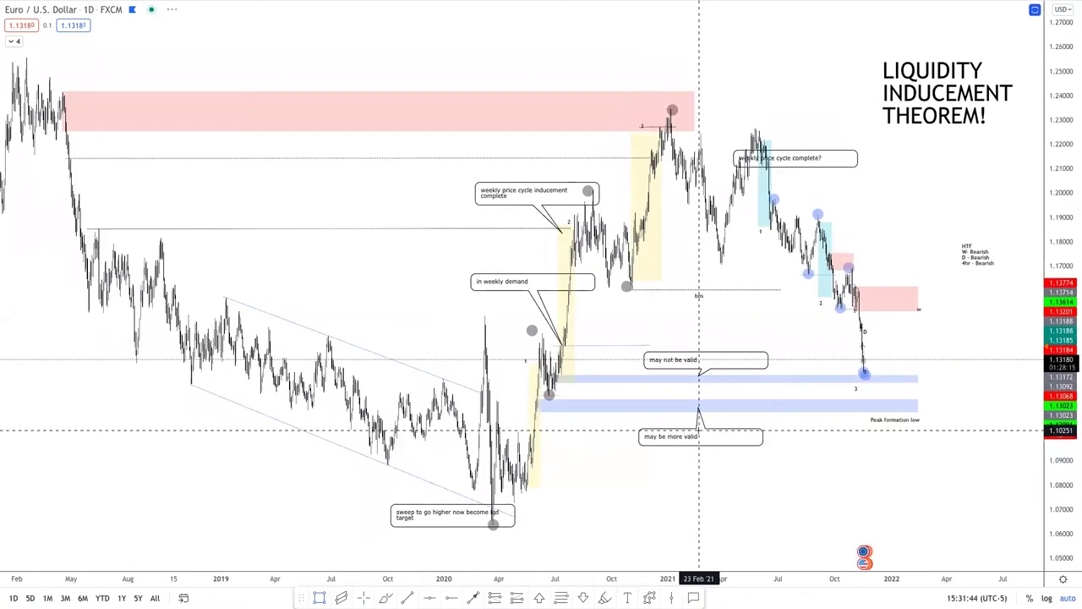
scroll(698, 429, up, 2)
scroll(699, 429, up, 3)
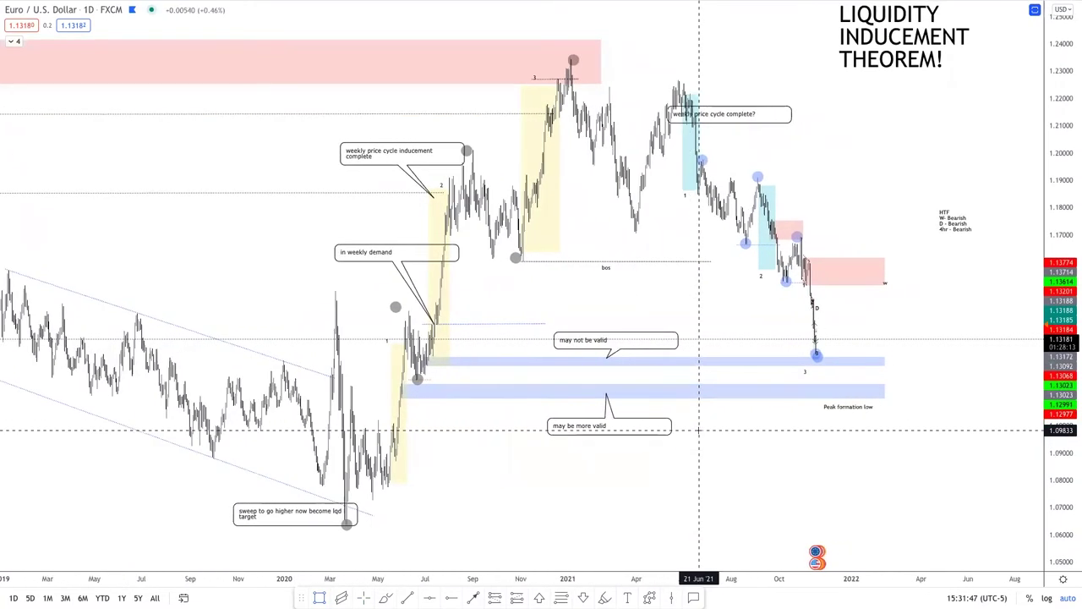
scroll(751, 327, up, 3)
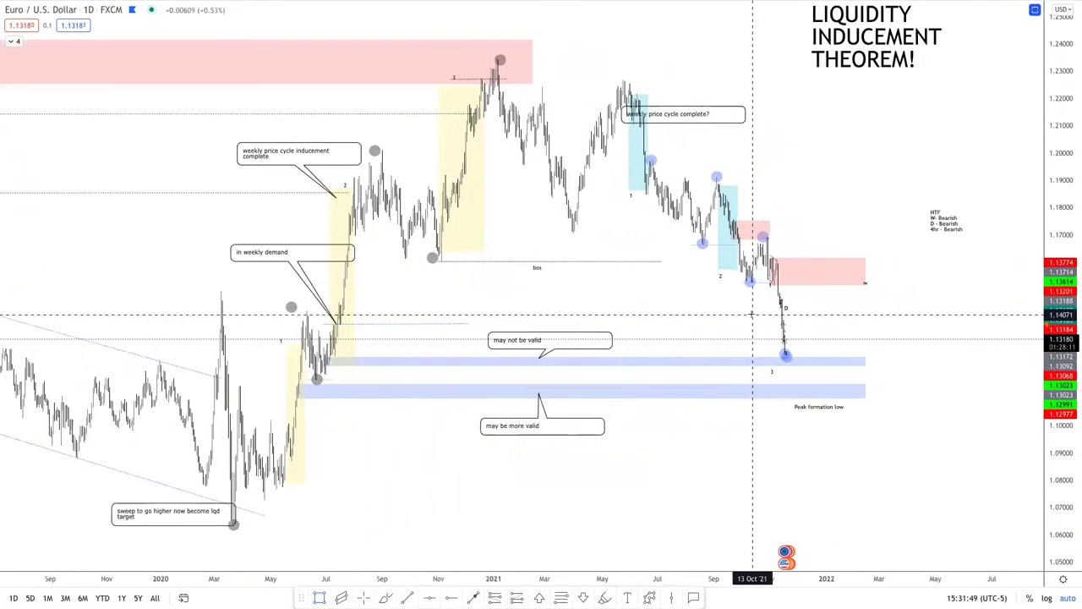
Review the daily chart from 2018 through late 2021, relating the descending channel and three-leg rise to the lower blue demand zones
scroll(751, 315, up, 3)
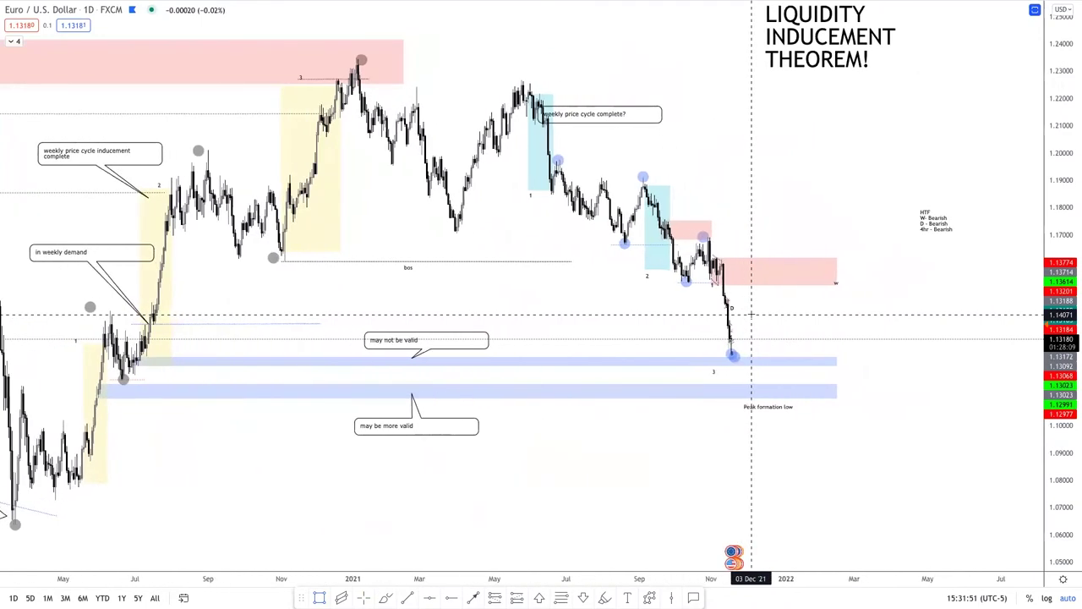
scroll(751, 315, down, 2)
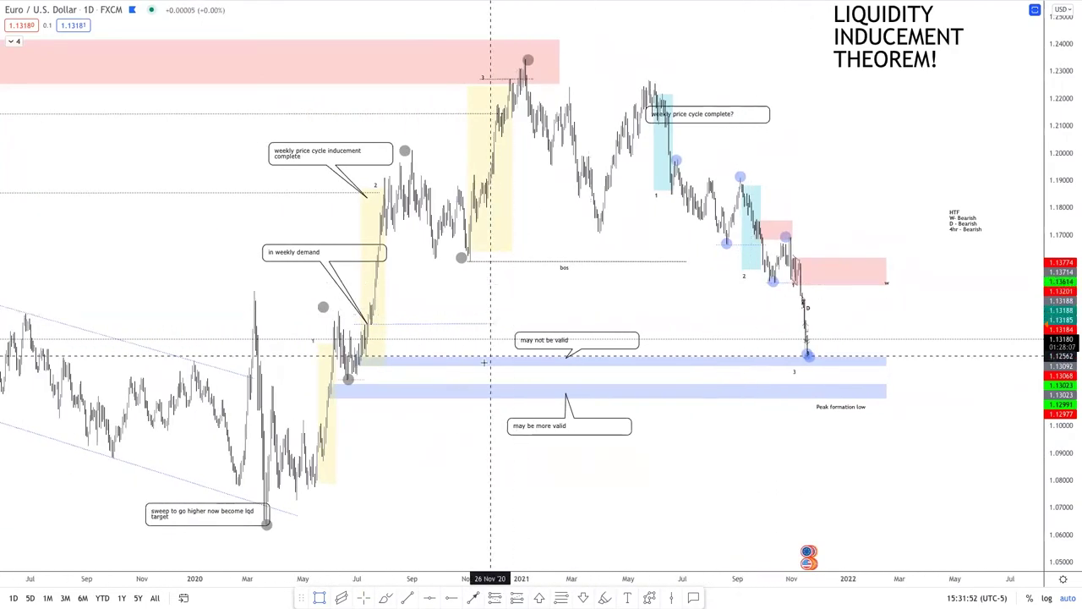
scroll(486, 360, down, 2)
scroll(486, 361, down, 4)
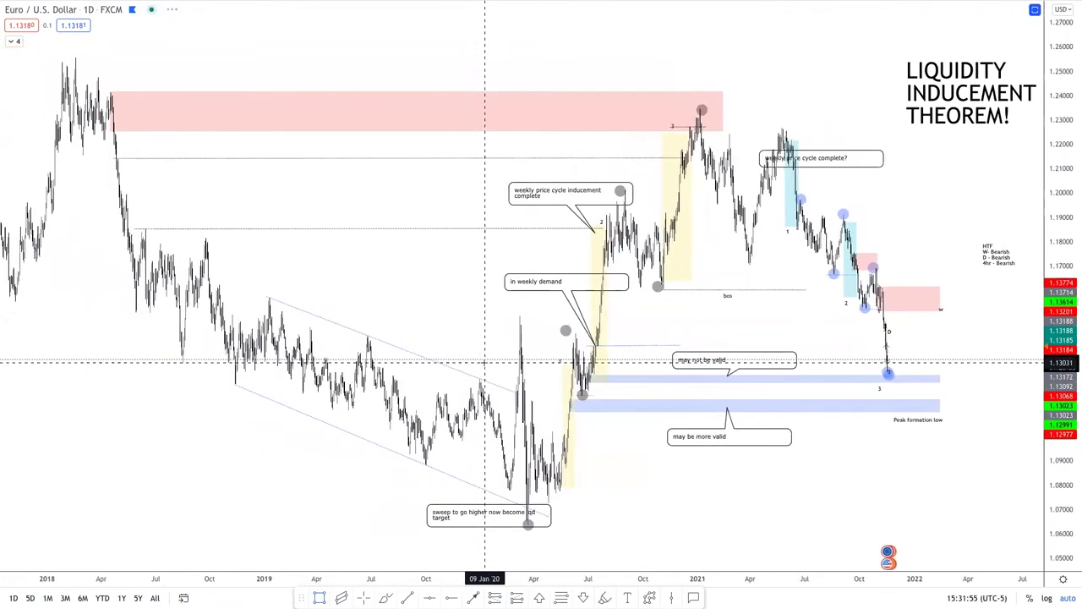
scroll(484, 362, down, 1)
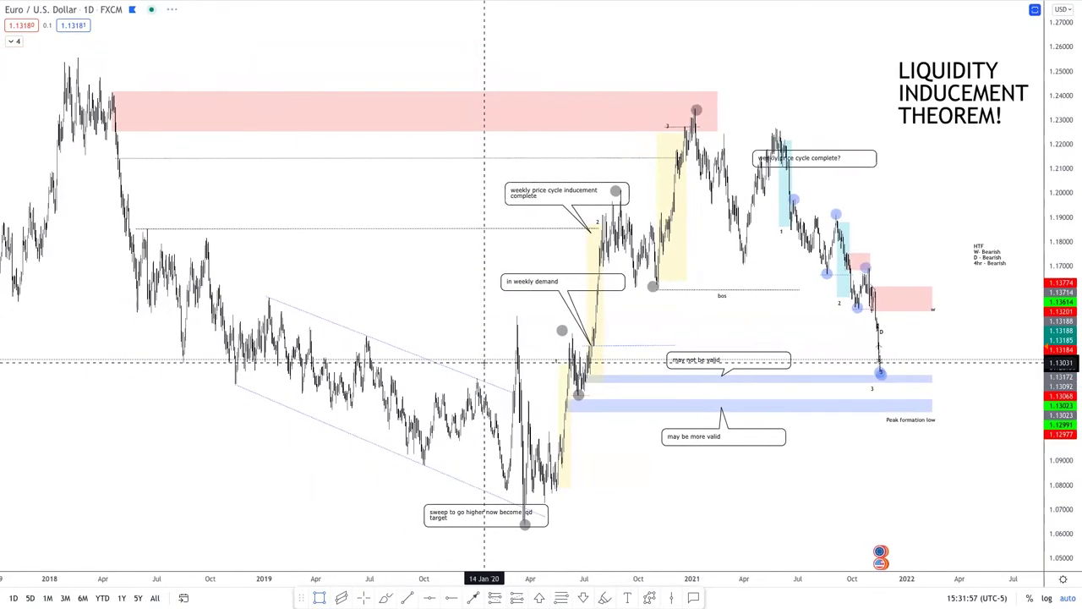
scroll(521, 338, up, 4)
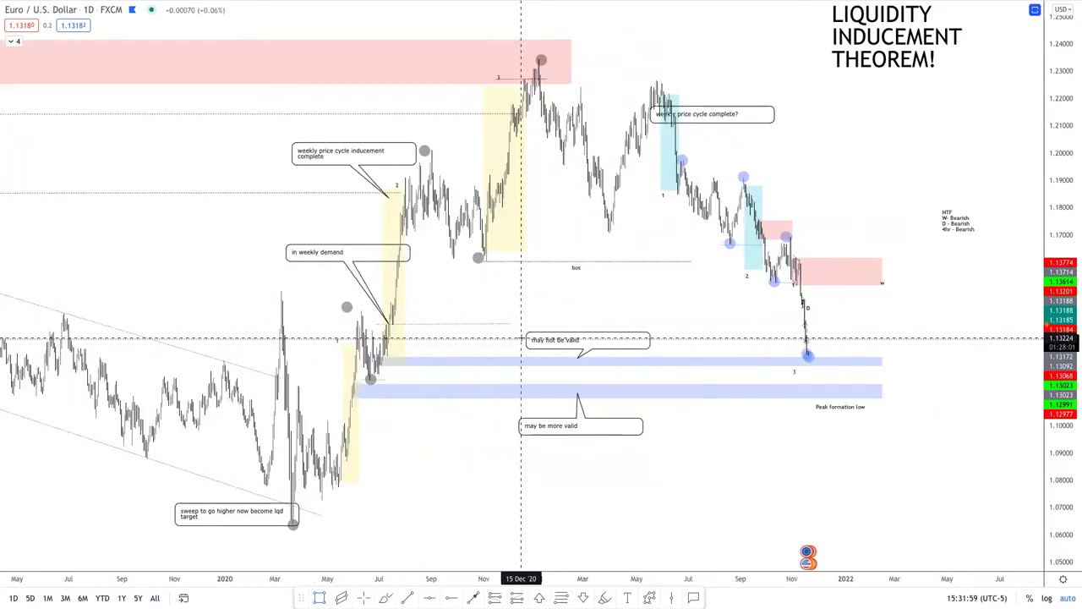
scroll(521, 338, up, 1)
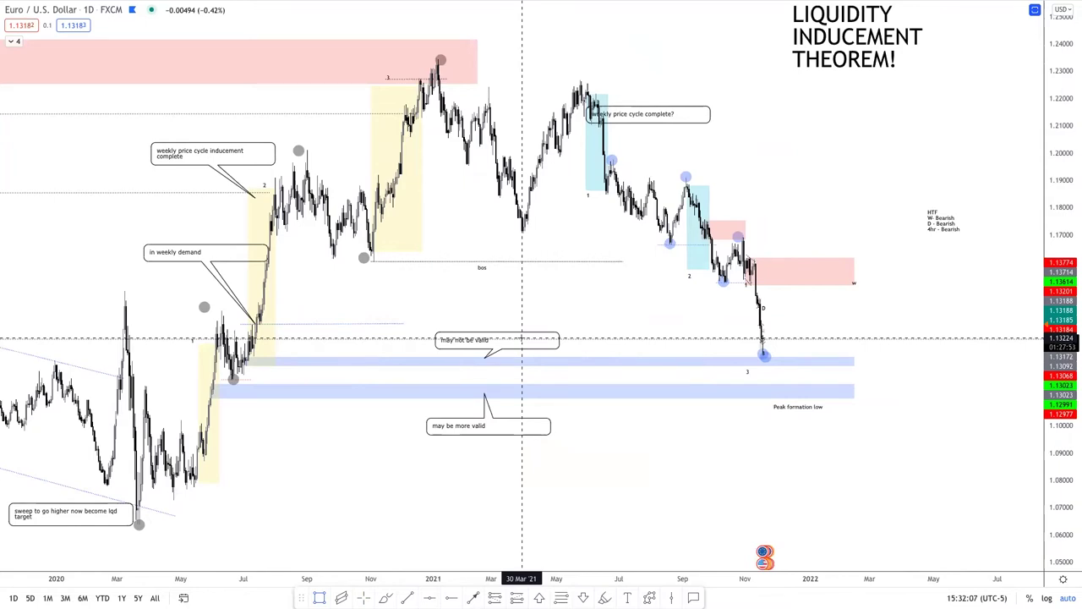
scroll(658, 459, down, 1)
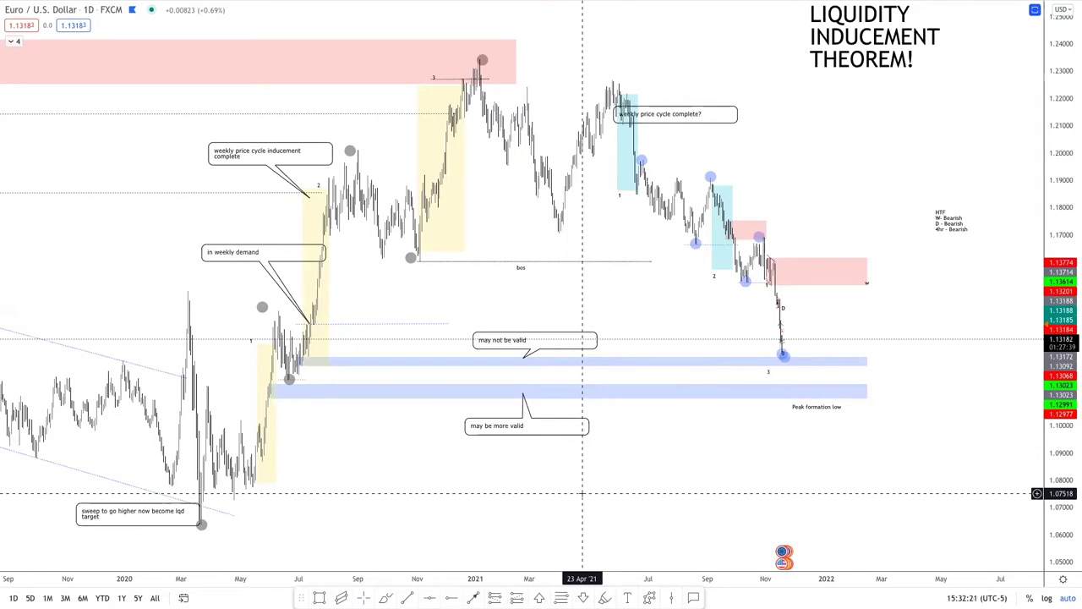
scroll(599, 437, down, 2)
scroll(599, 437, down, 2)
scroll(620, 418, up, 1)
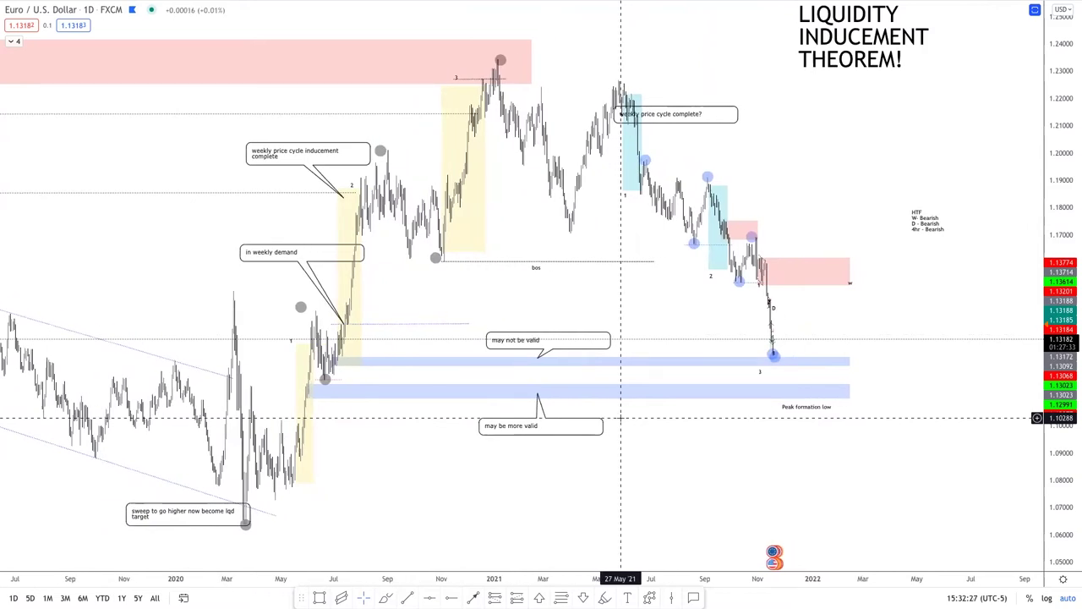
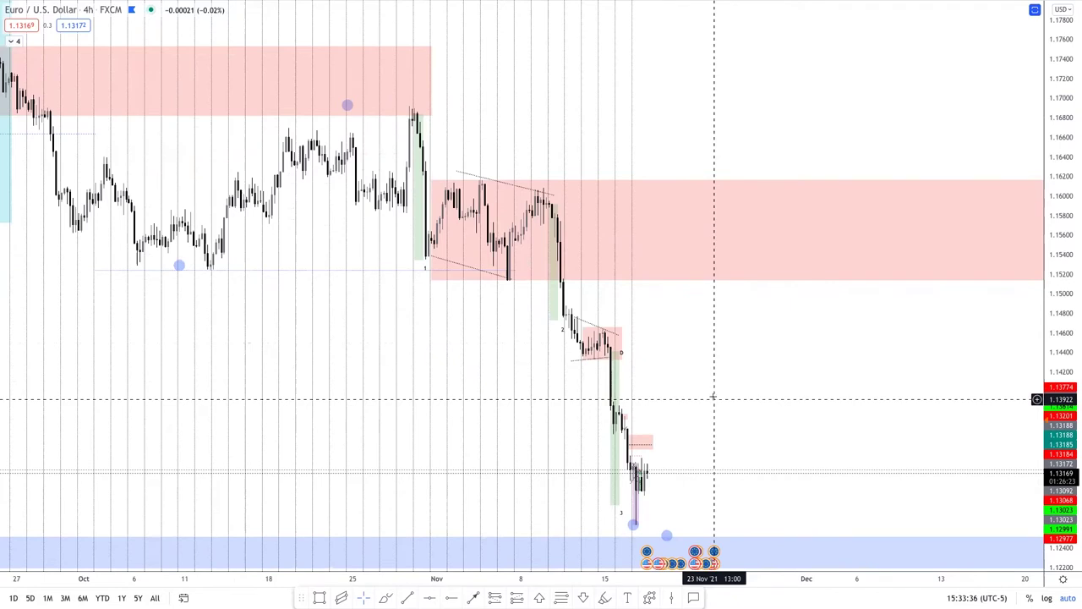
Add a text note beside the 4-hour price action reading "after 3 cycles of drop on any given time frame we expect the market to chop!"
scroll(712, 395, up, 5)
click(627, 598)
click(767, 297)
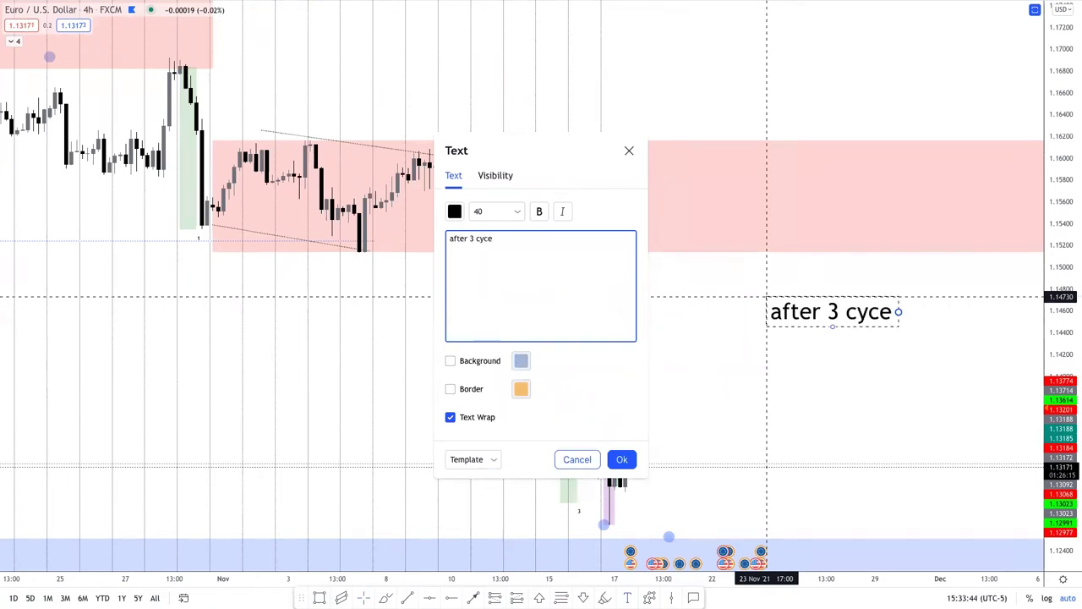
key(BackSpace)
text(les of drop on any gie)
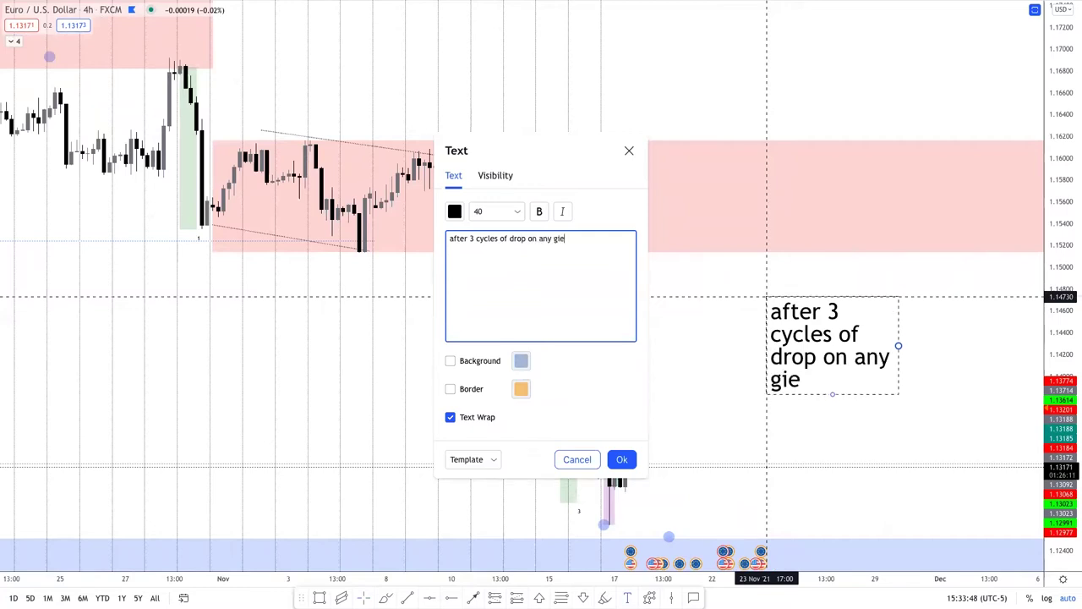
text(frame we expect the market to chop!)
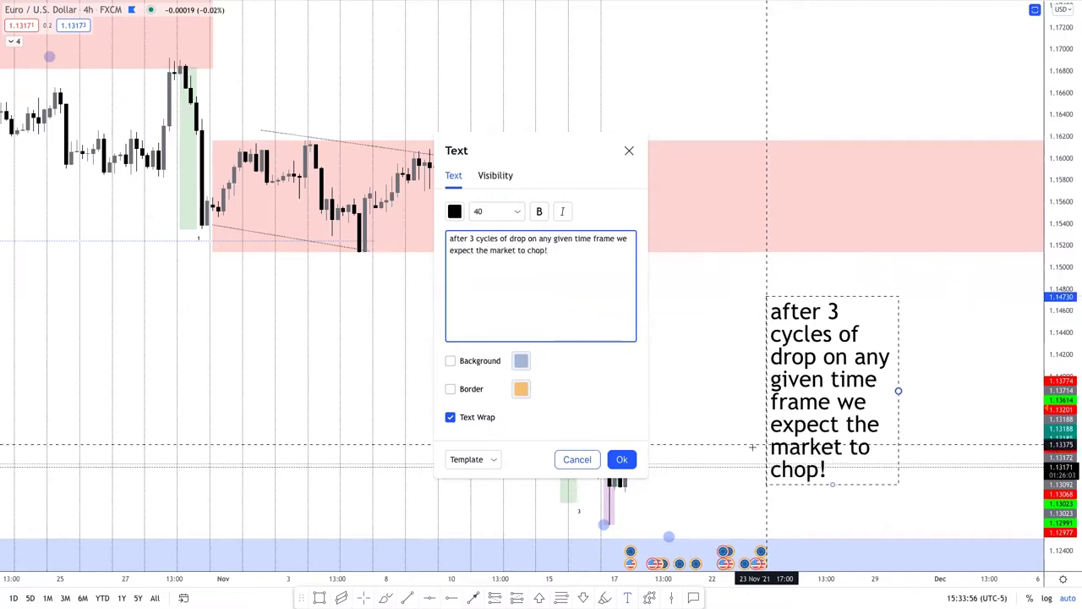
click(621, 459)
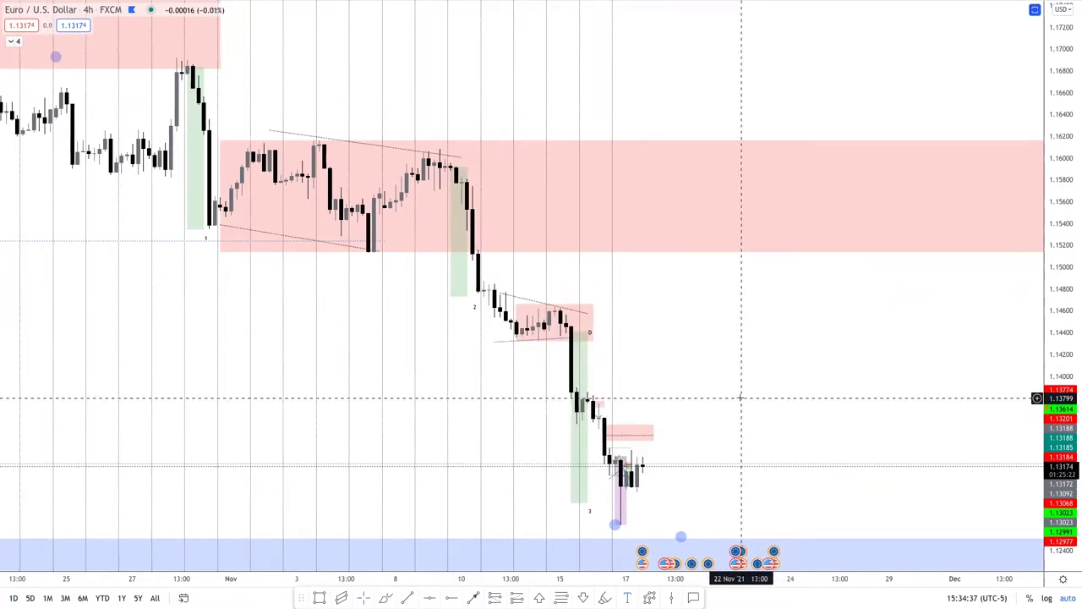
Switch the chart to the 15-minute timeframe and bring the price action from 15 to 17 November 2021 into view
scroll(752, 397, down, 3)
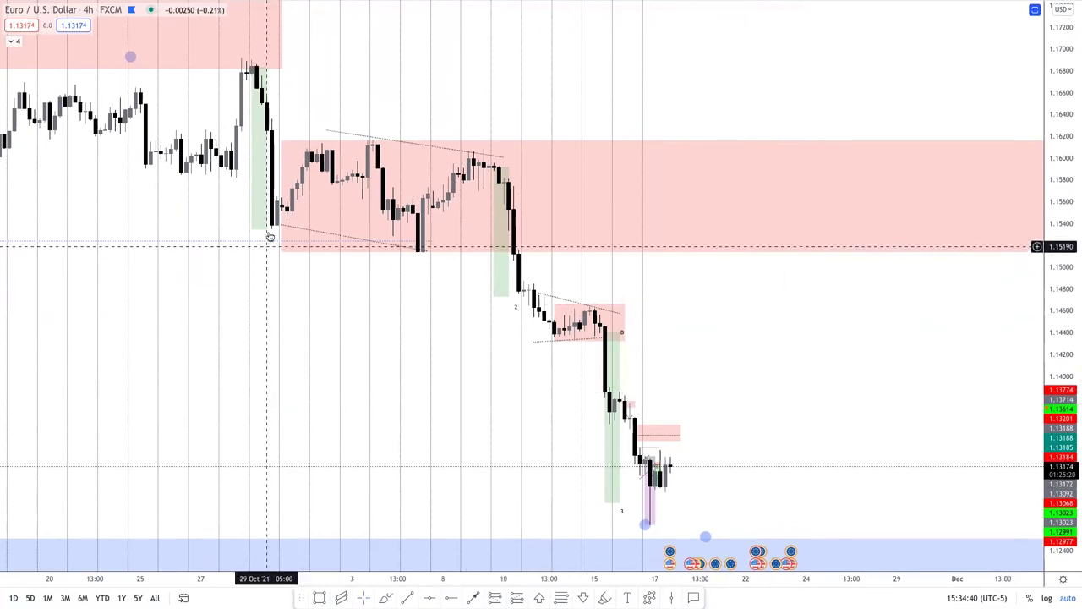
click(621, 425)
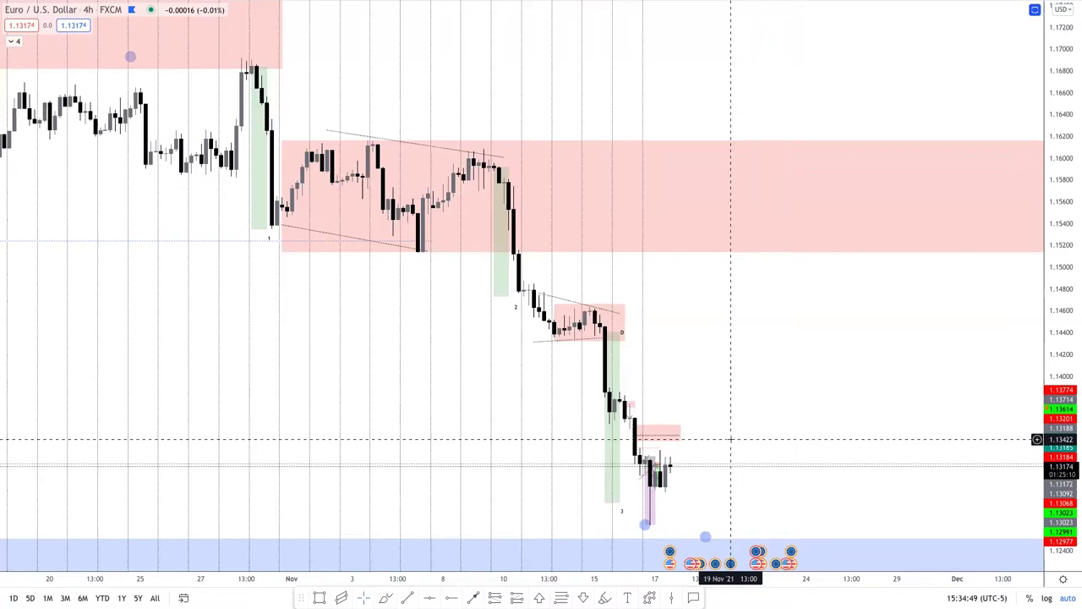
text(15)
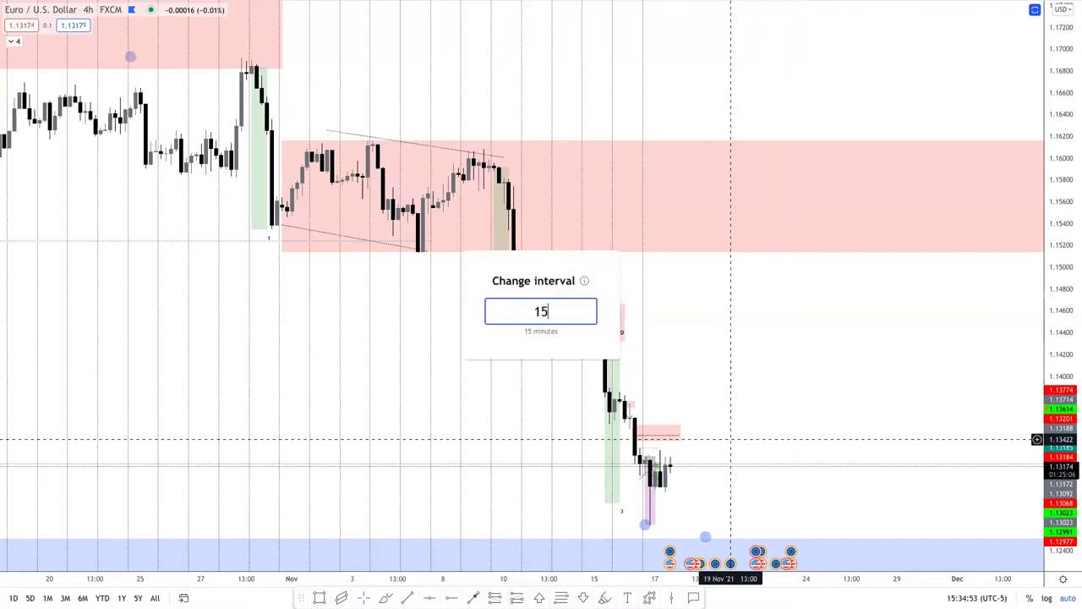
key(Return)
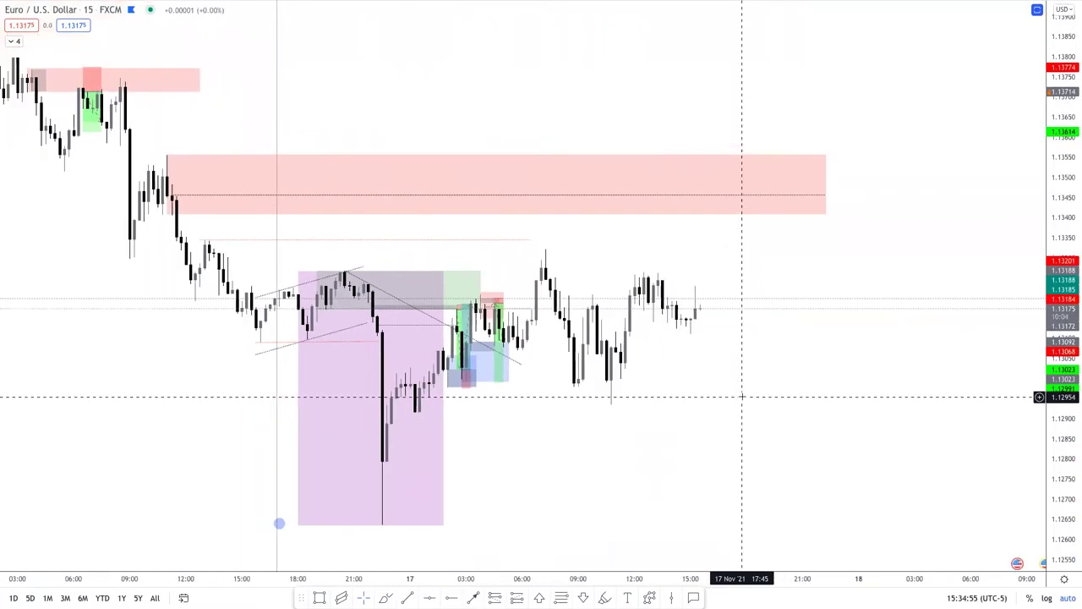
scroll(742, 395, down, 2)
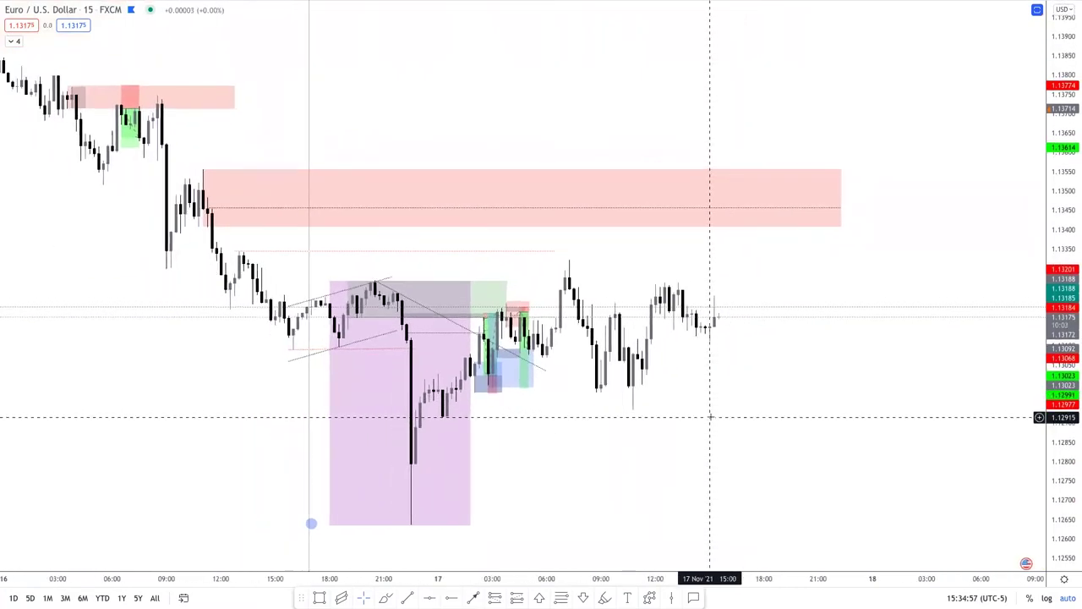
scroll(710, 416, left, 2)
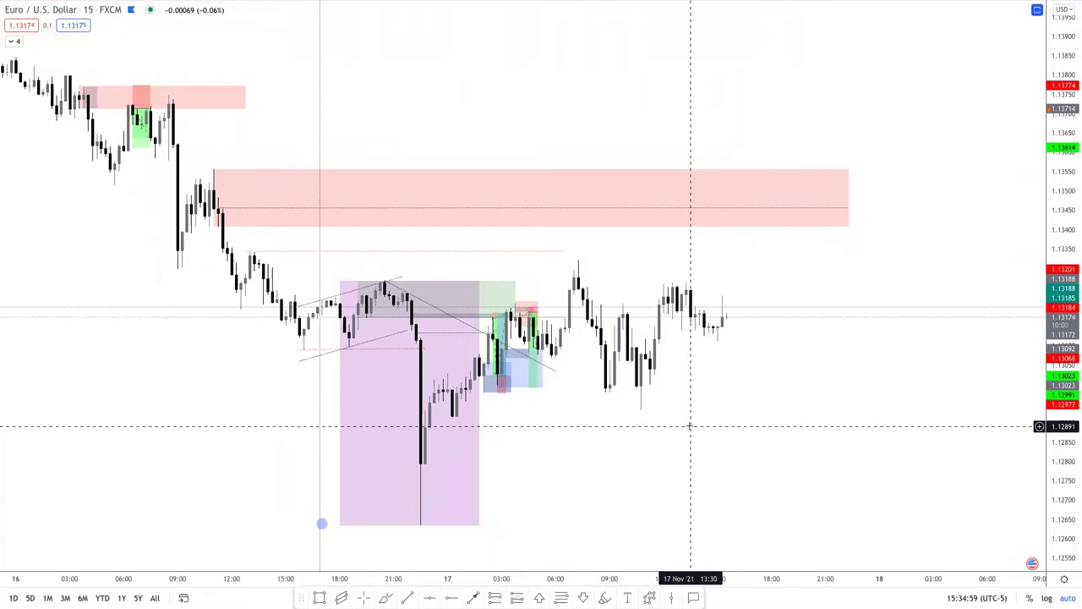
scroll(689, 426, left, 4)
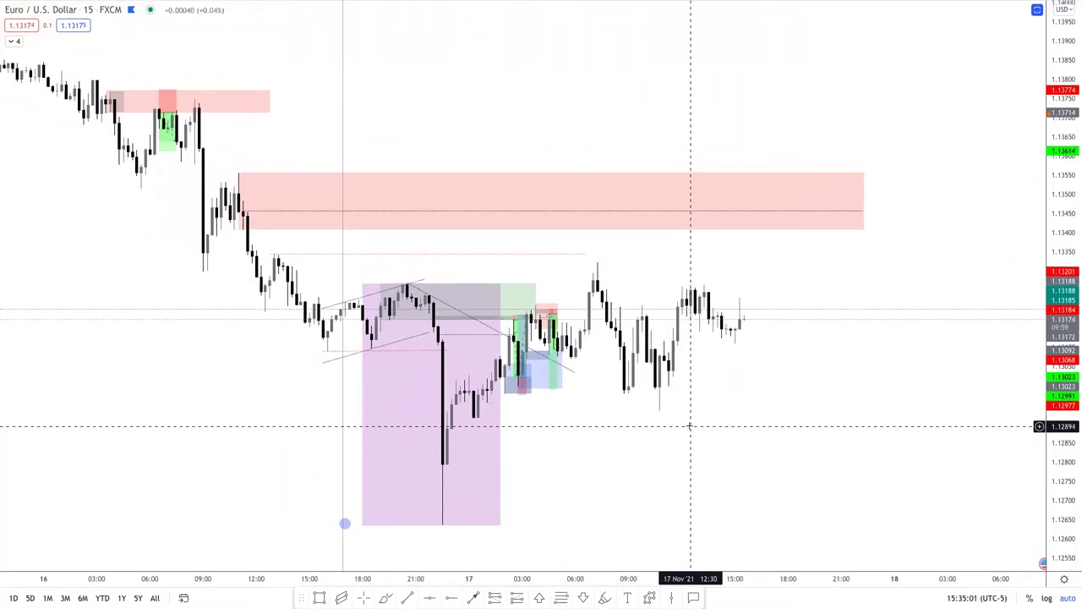
scroll(655, 446, left, 5)
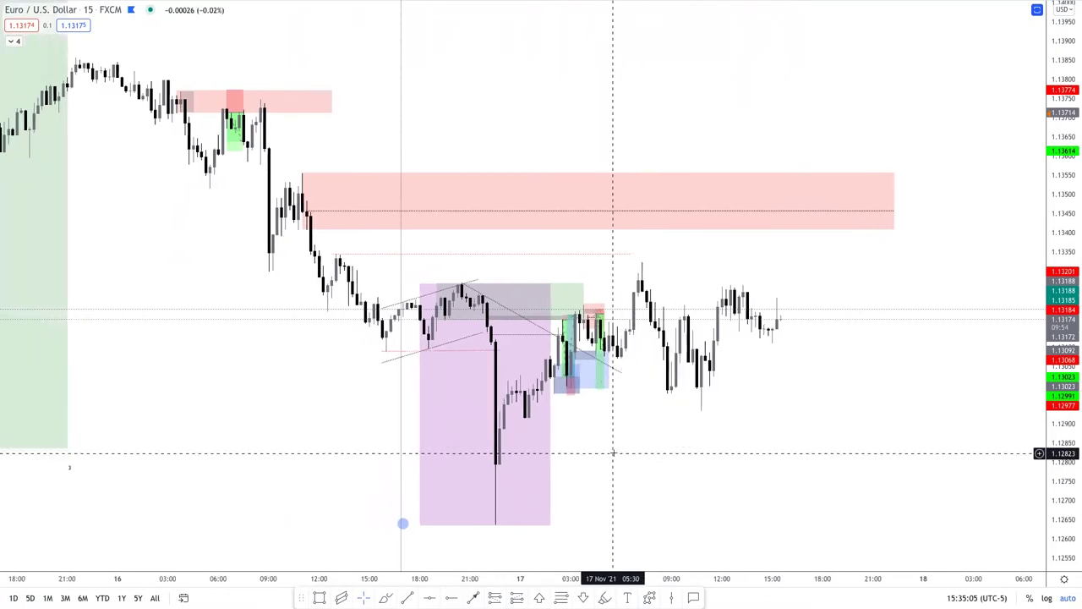
scroll(613, 453, down, 3)
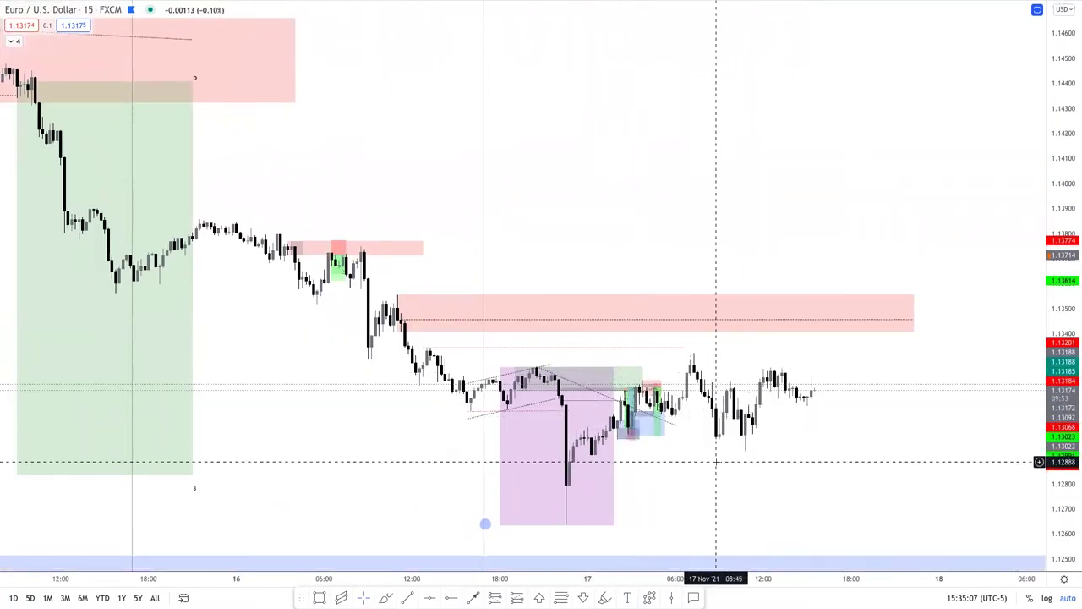
Examine the purple rectangle around the sharp drop and recovery between 16 and 17 November on the 15-minute chart
click(611, 446)
click(605, 531)
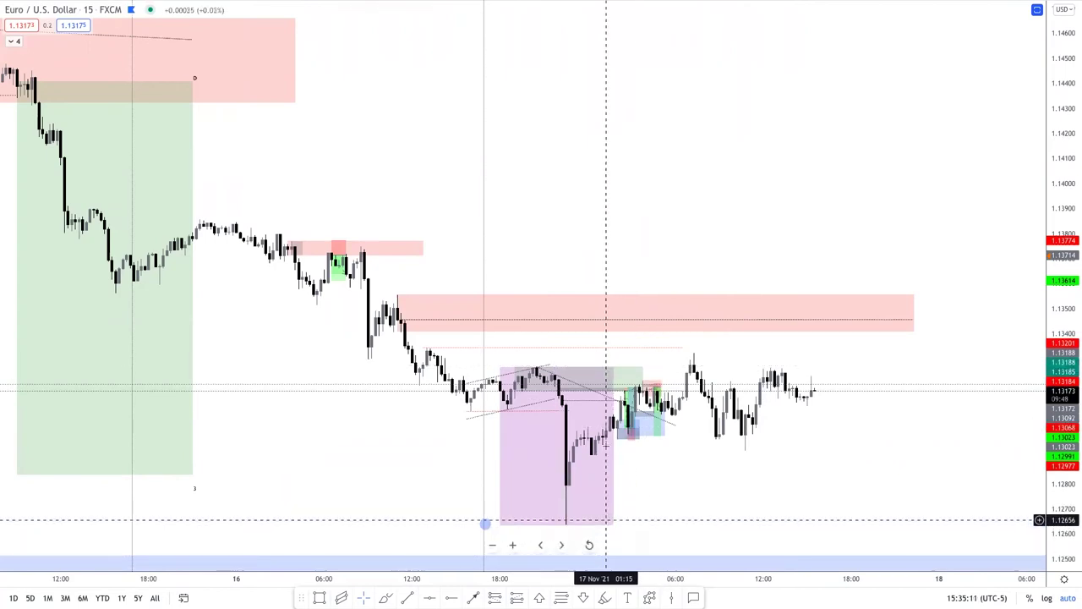
click(600, 368)
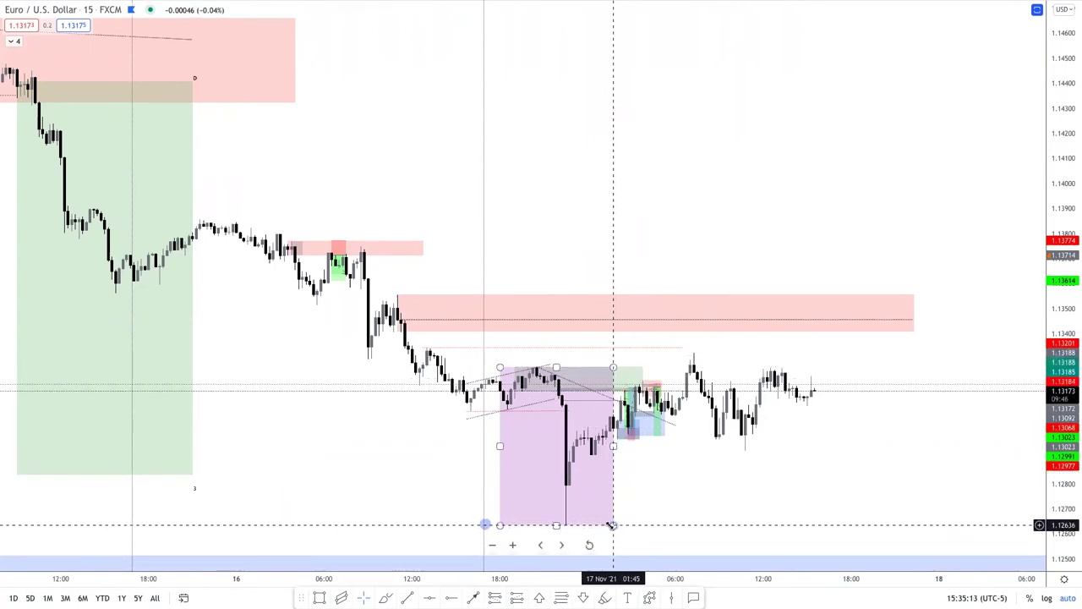
click(601, 383)
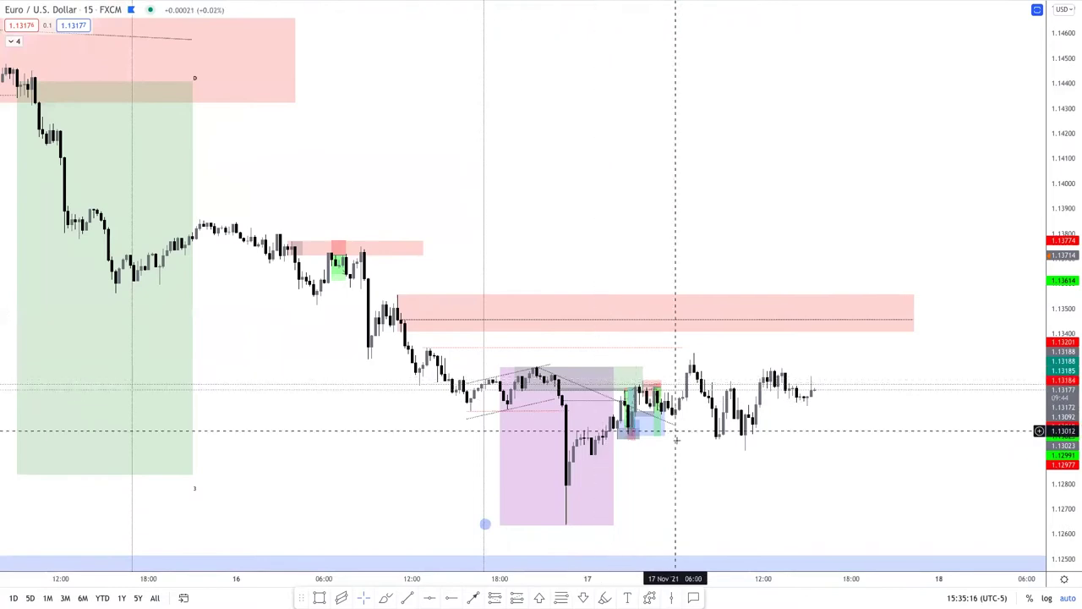
click(606, 370)
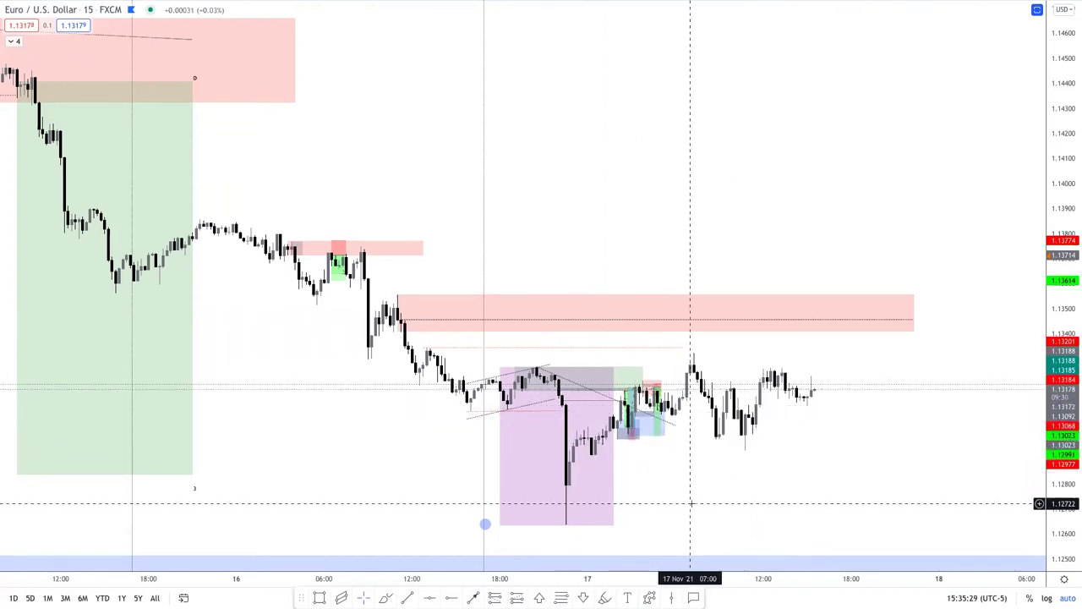
scroll(730, 484, up, 5)
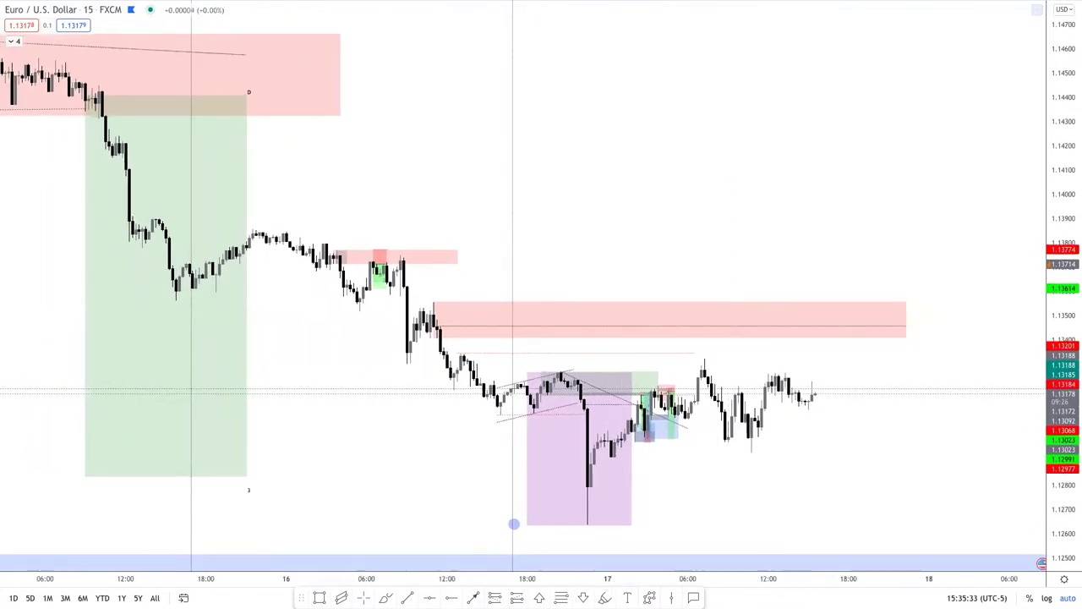
Draw a grey rectangle in the empty area above price, from about 1.1416 to 1.1381, between 16 Nov 22:30 and 17 Nov 06:00
key(alt+shift+r)
drag(557, 155, 653, 239)
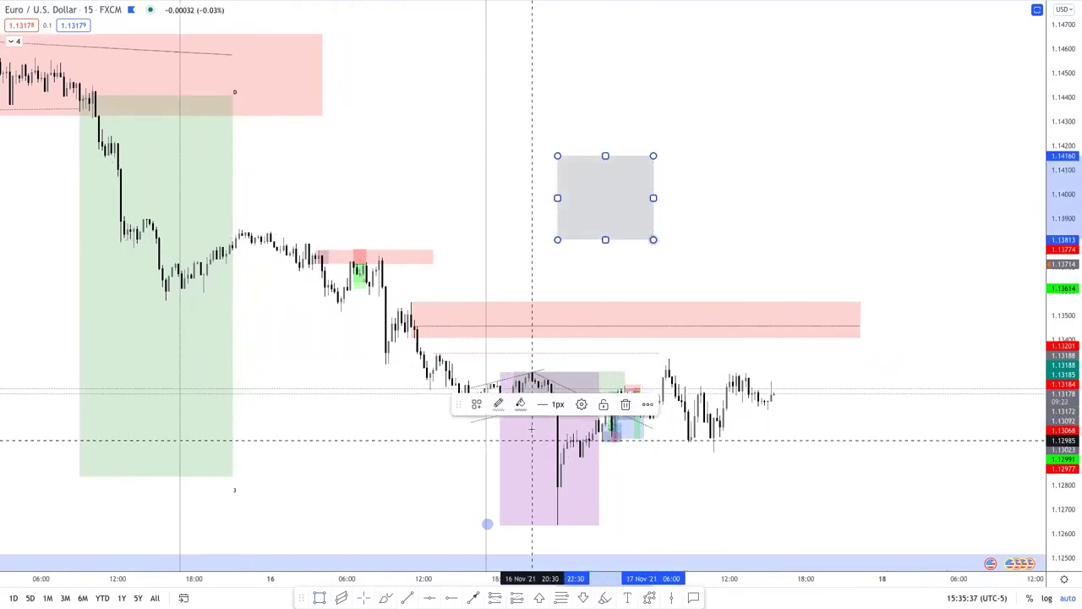
click(544, 189)
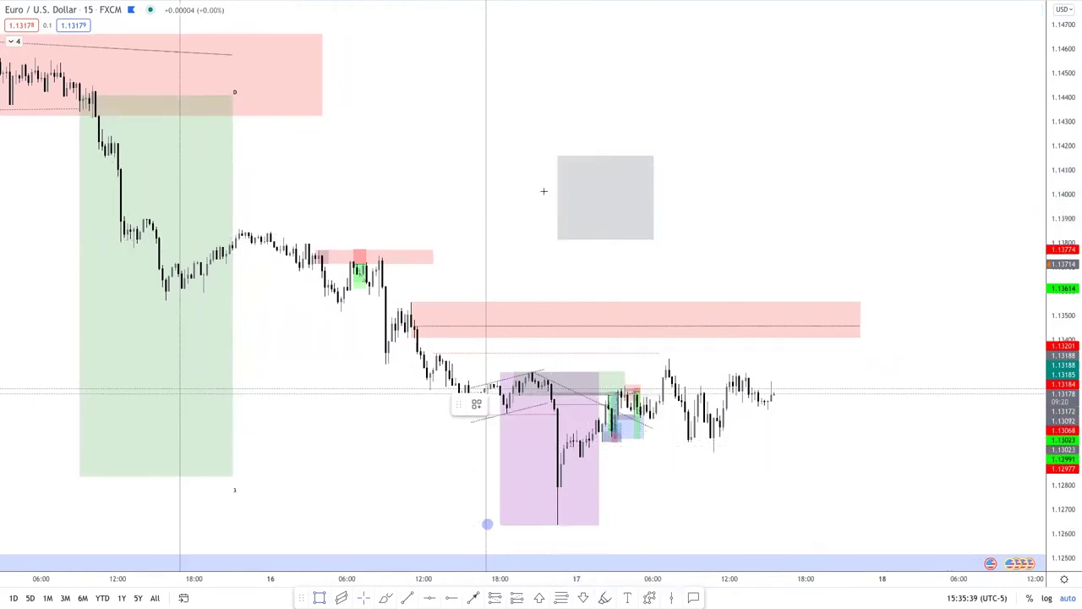
Sketch with the highlighter a decline into the grey rectangle, choppy swings inside it, and a rally out to about 1.1434
mouse_move(416, 88)
mouse_down()
mouse_move(555, 227)
mouse_move(574, 161)
mouse_move(609, 203)
mouse_move(628, 186)
mouse_move(640, 199)
mouse_up()
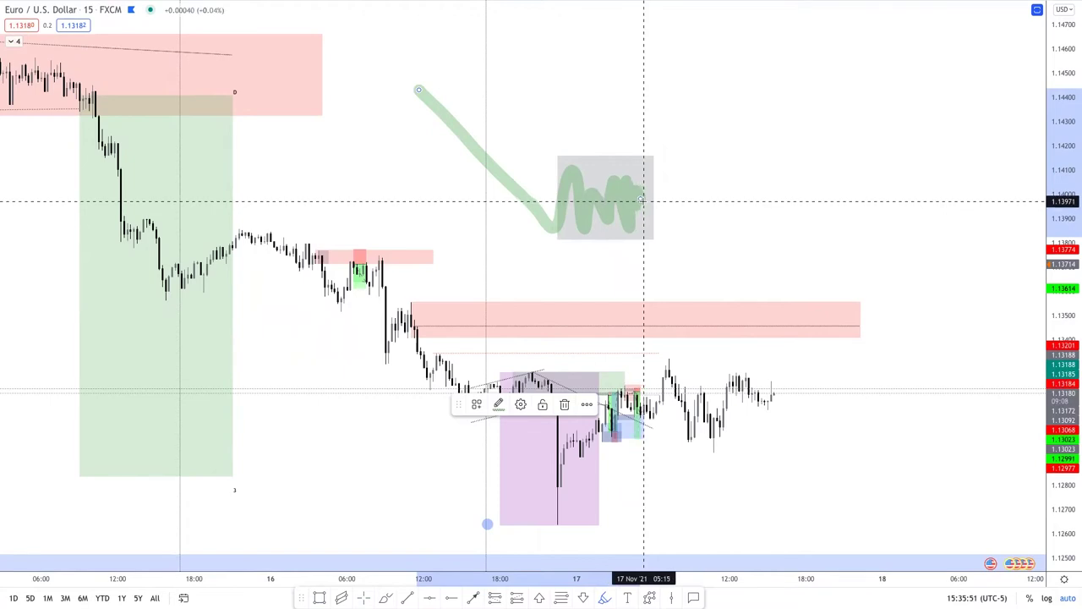
drag(643, 201, 644, 201)
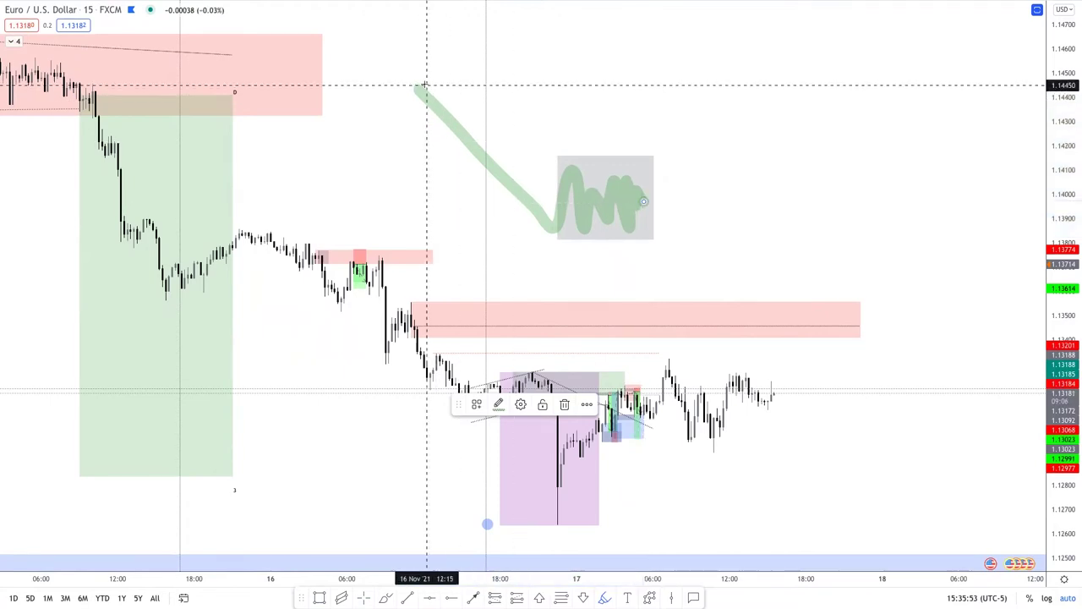
drag(647, 201, 649, 111)
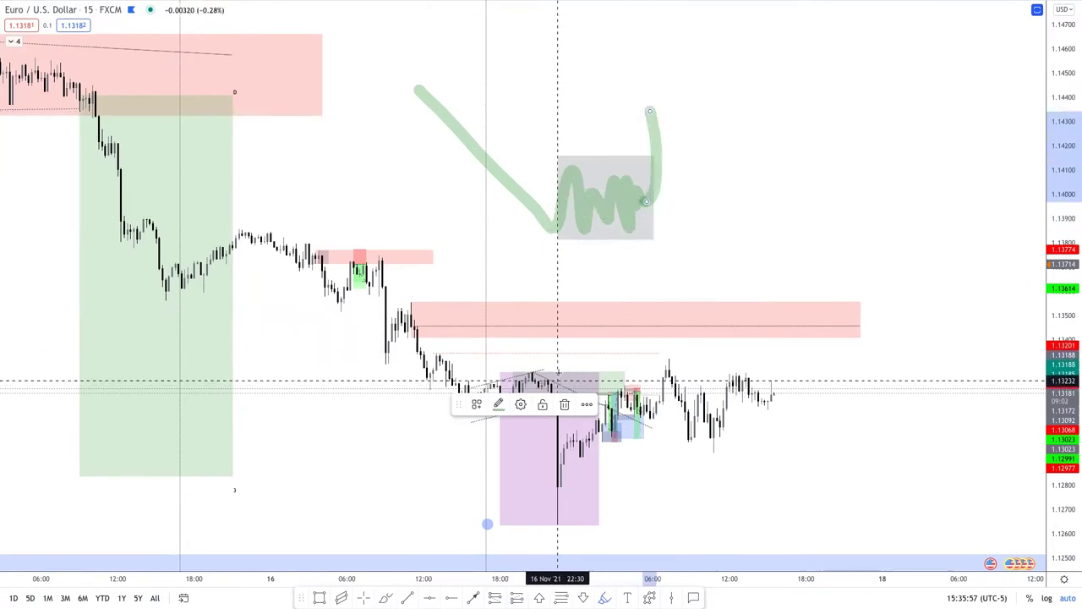
Extend the highlighter sketch with two horizontal supply lines, a circled rally peak, a drop to about 1.134, and a stroke leading down into the supply level
mouse_move(466, 111)
mouse_down()
mouse_move(596, 106)
mouse_move(524, 138)
mouse_move(663, 122)
mouse_move(732, 227)
mouse_move(772, 332)
mouse_up()
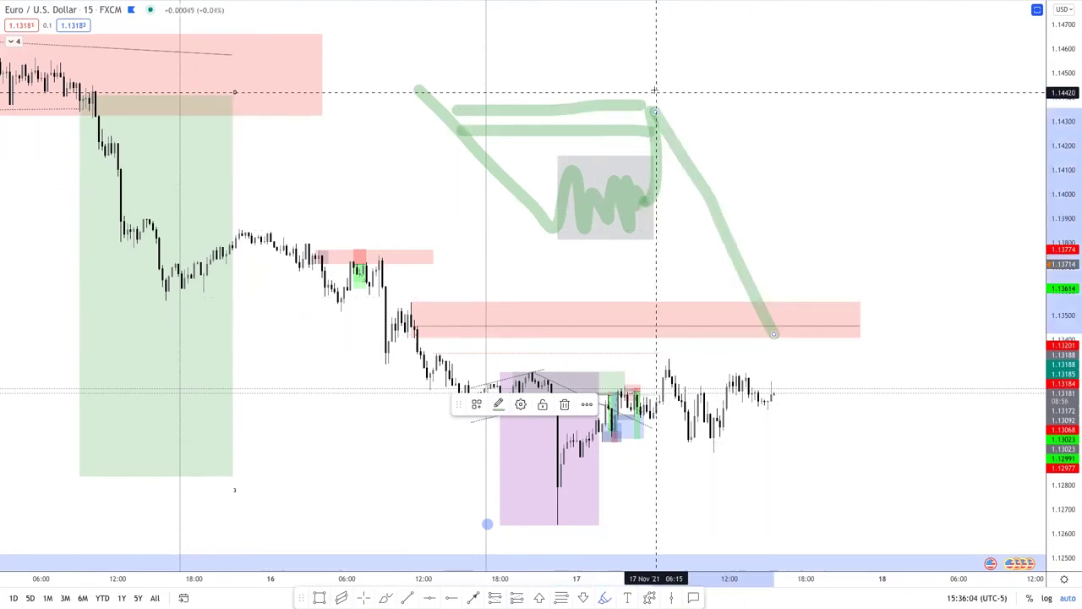
mouse_move(681, 109)
mouse_down()
mouse_move(633, 138)
mouse_move(656, 108)
mouse_up()
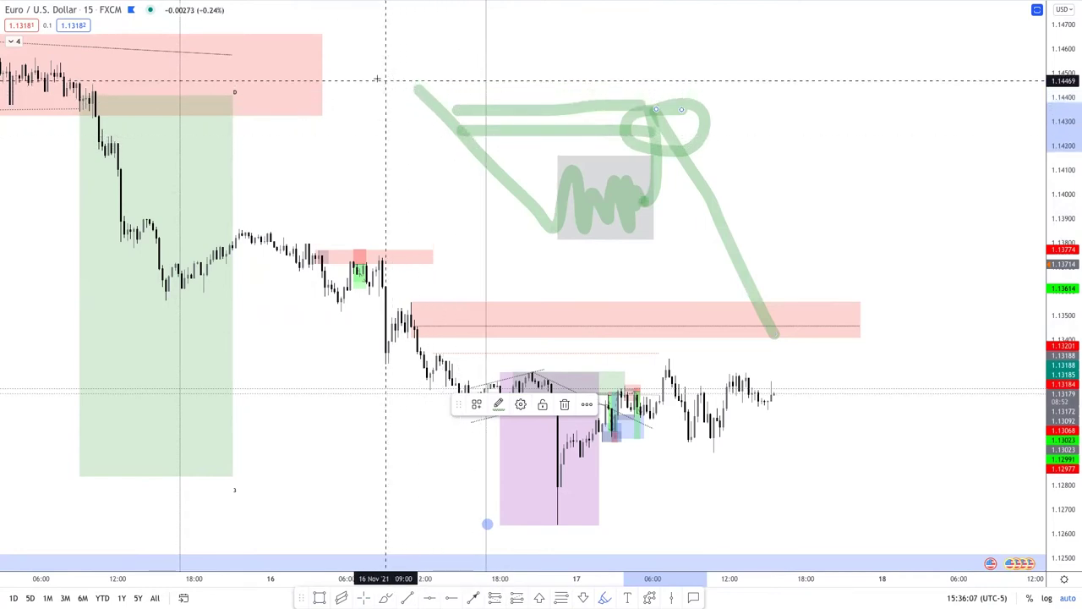
drag(372, 78, 458, 132)
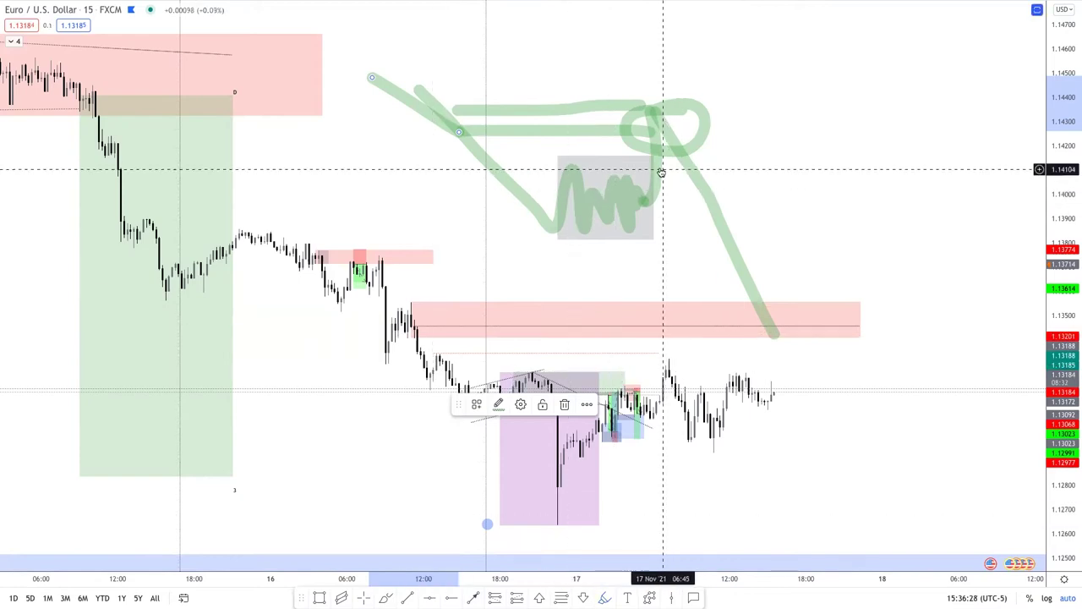
Delete the highlighter rally, the circled peak, the drop stroke, and the decline with choppy swings from the sketch above price
click(656, 163)
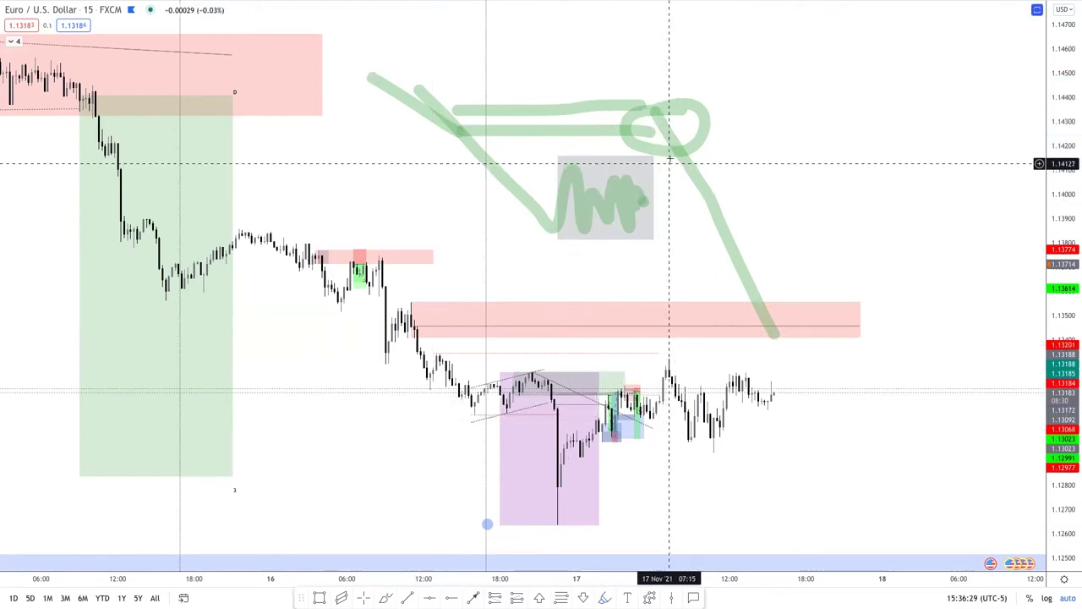
key(Delete)
click(680, 152)
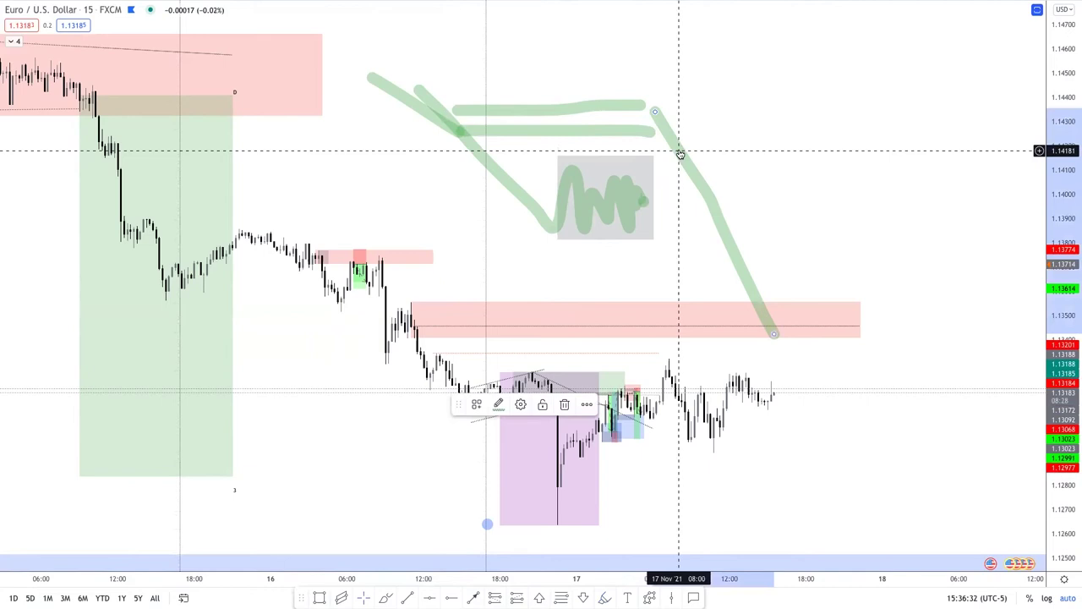
key(Delete)
click(634, 210)
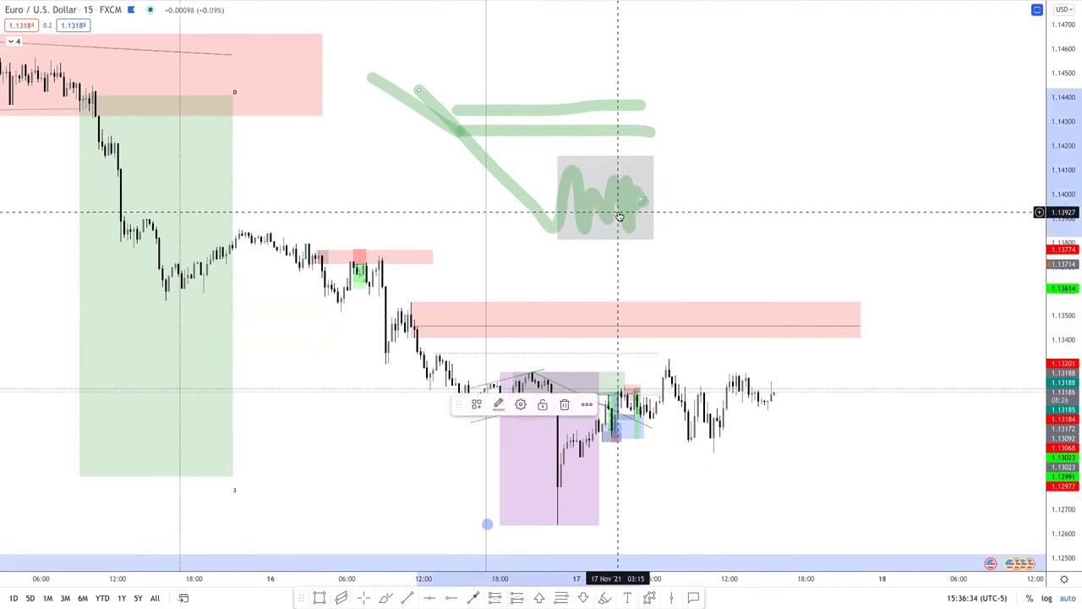
key(Delete)
Delete the grey rectangle, both horizontal supply strokes, and the remaining short downward highlighter stroke
click(651, 198)
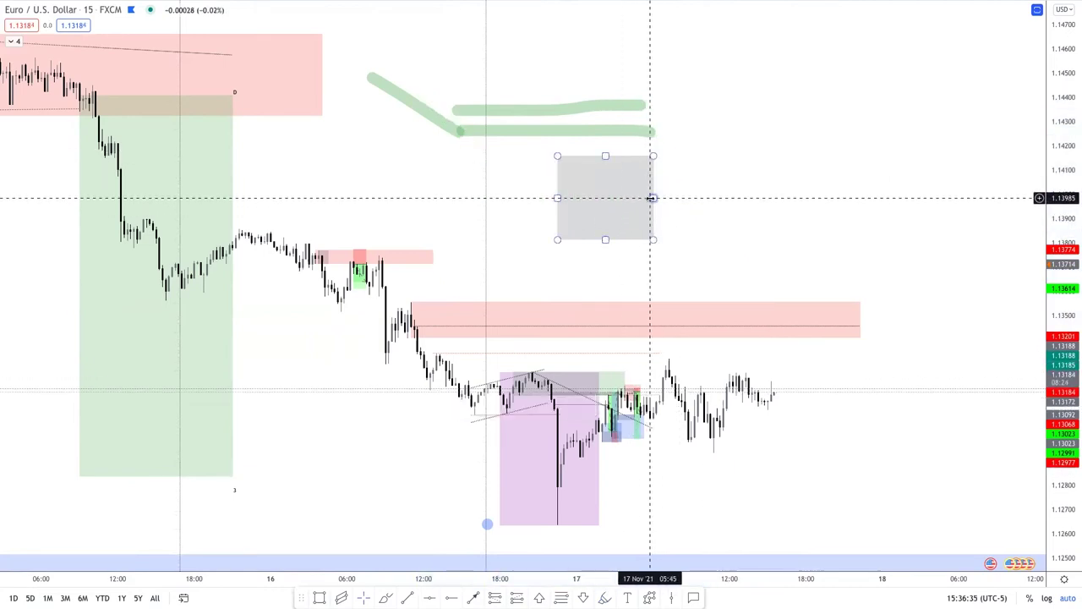
key(Delete)
click(603, 129)
key(Delete)
click(580, 108)
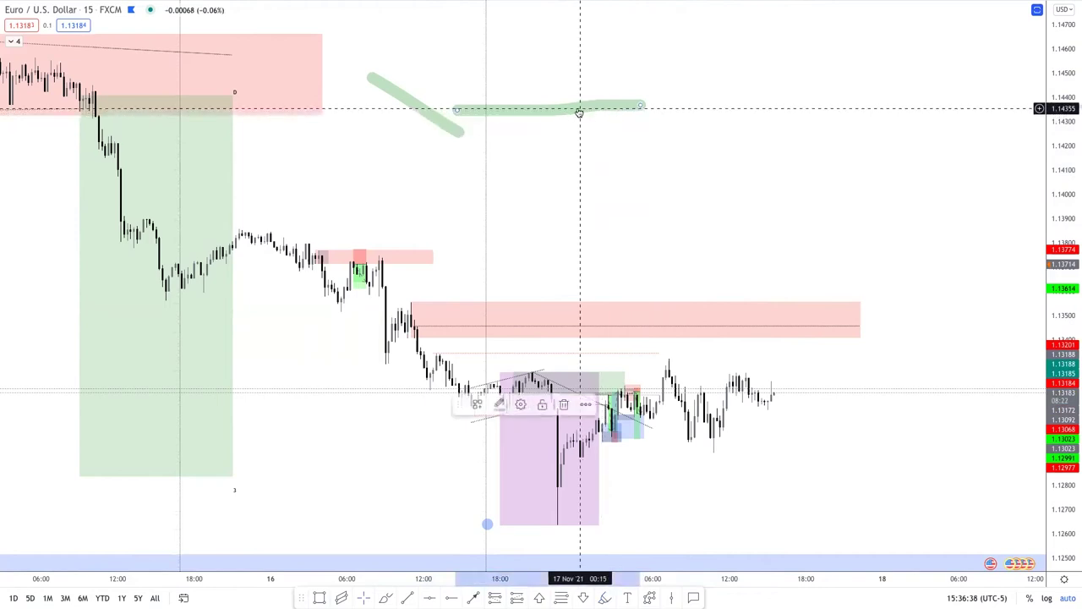
key(Delete)
click(451, 128)
key(Delete)
Examine the 15-minute price action below the wide red supply zone, from the 15 November decline to the latest 17 November candles
scroll(696, 203, up, 2)
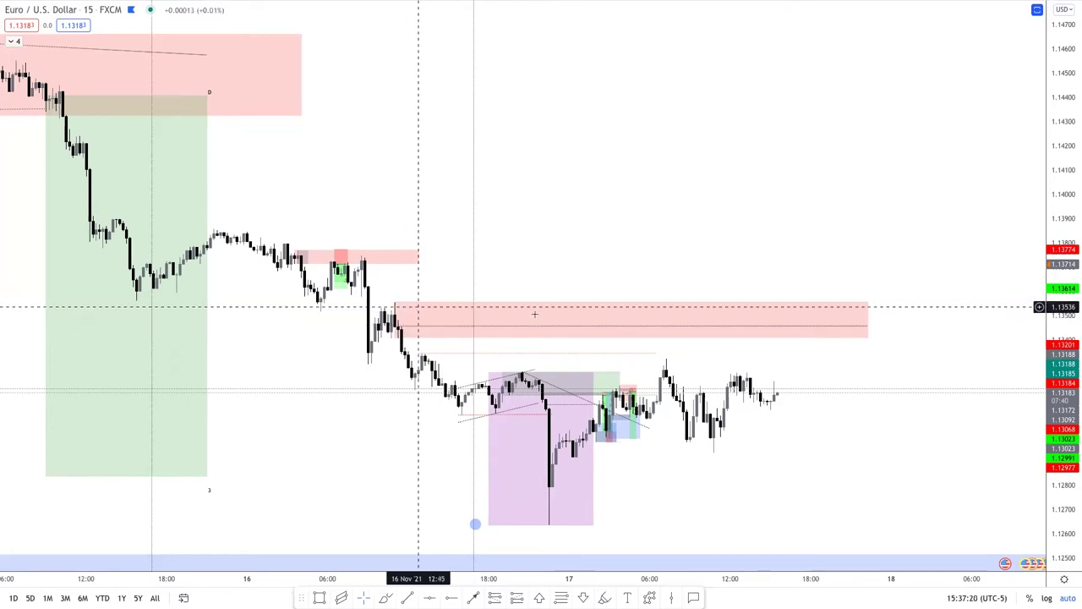
scroll(676, 491, down, 2)
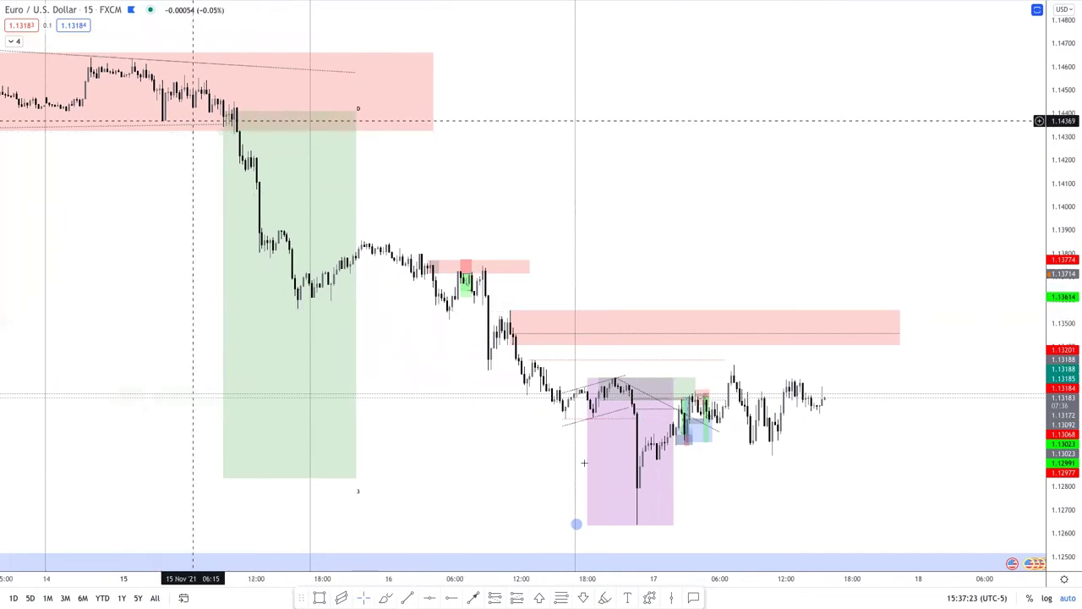
scroll(592, 448, up, 3)
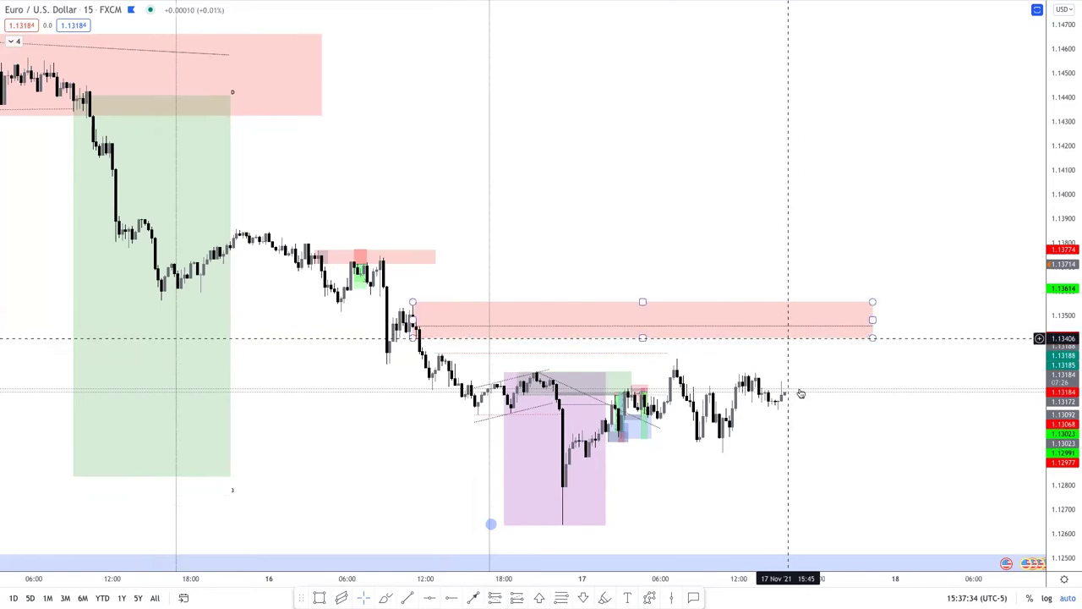
scroll(827, 497, down, 2)
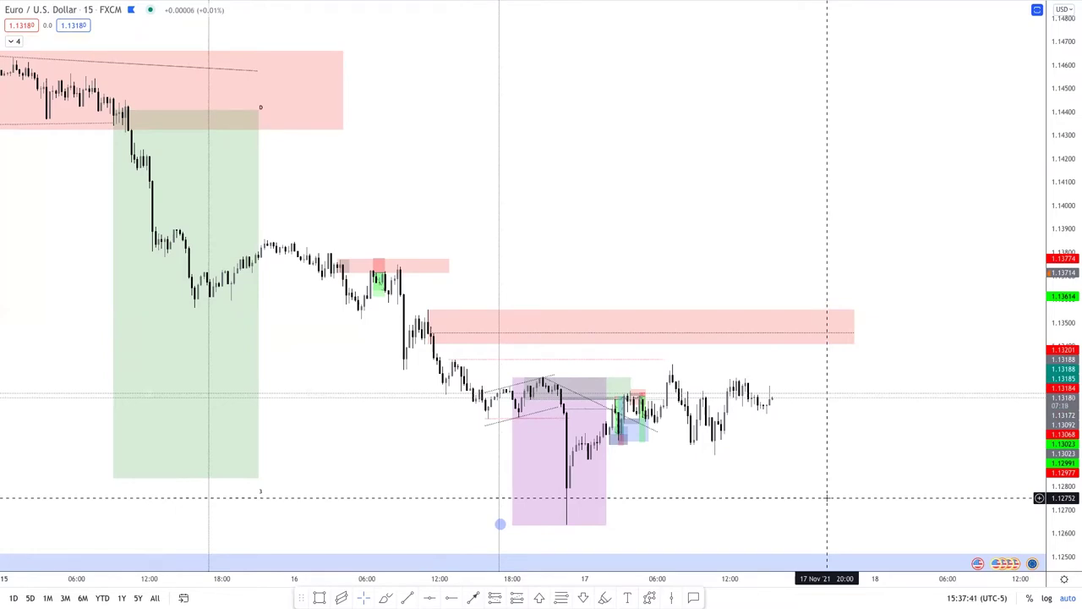
scroll(859, 417, up, 1)
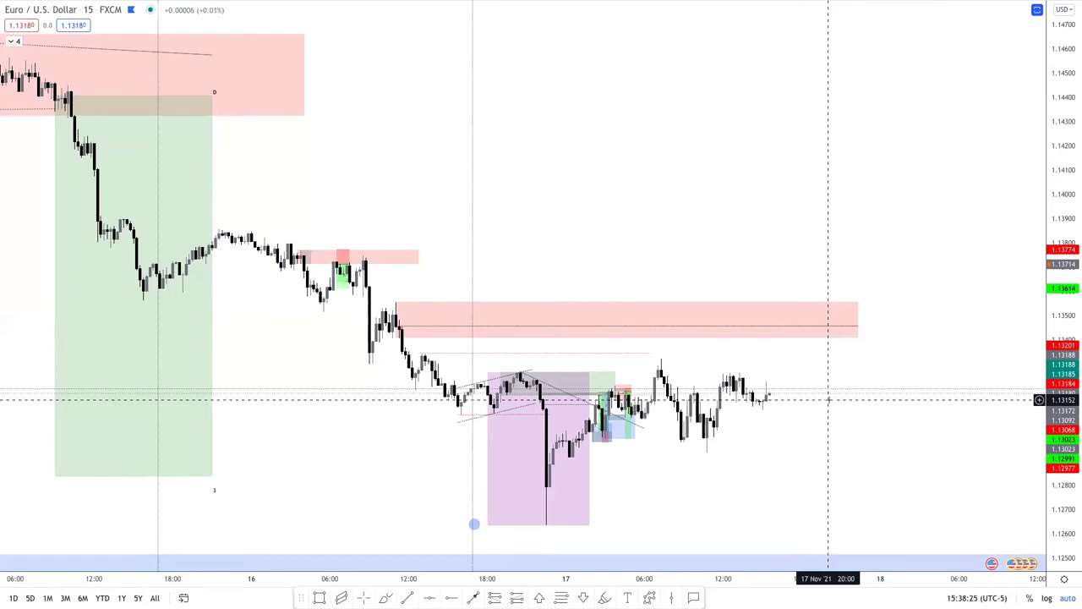
scroll(799, 434, up, 2)
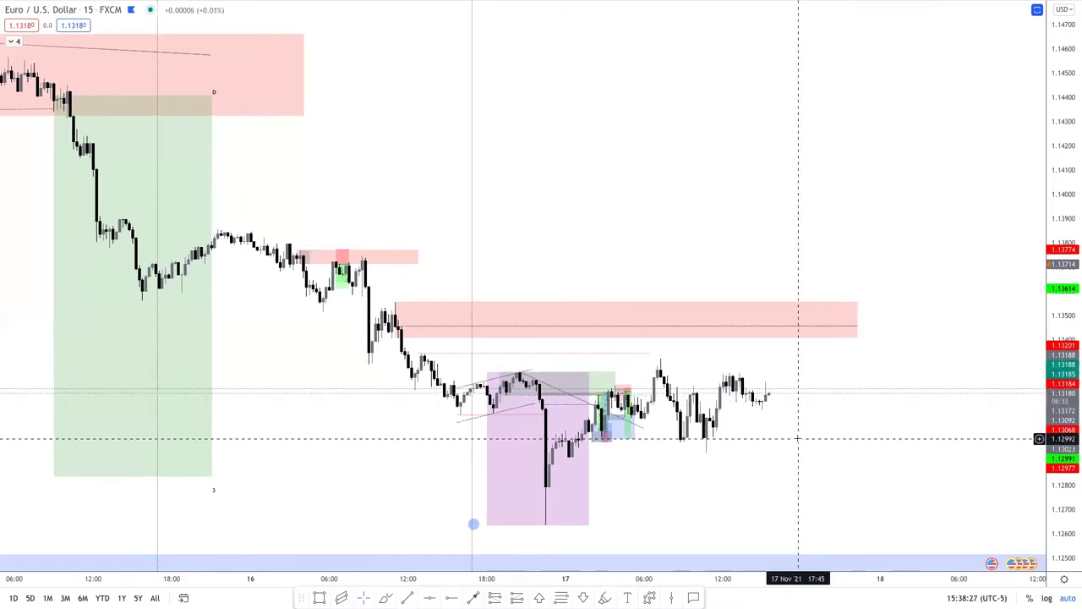
scroll(797, 438, up, 1)
scroll(797, 438, up, 3)
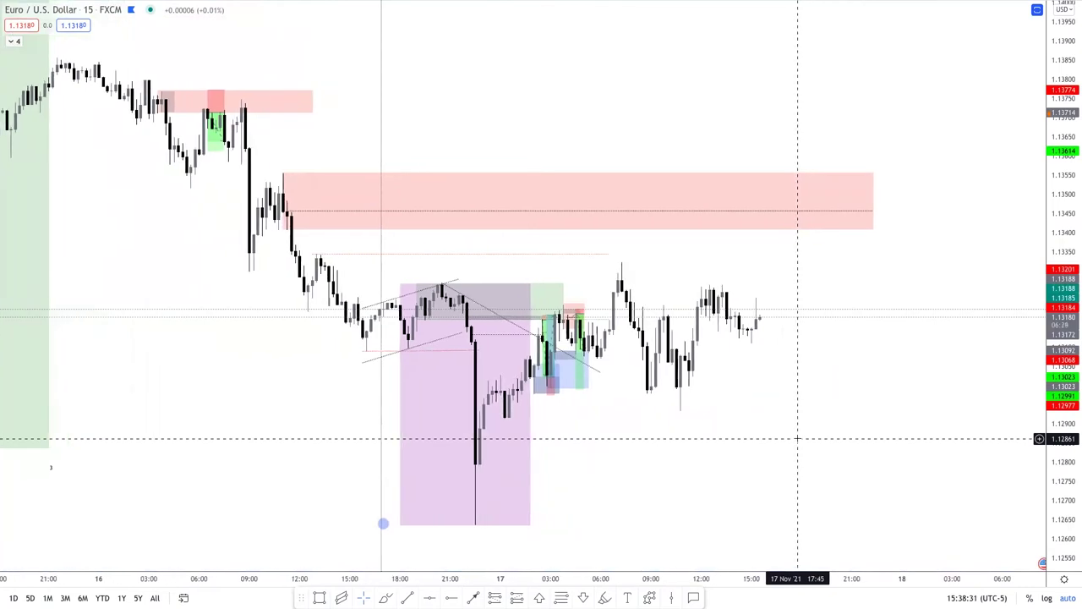
scroll(797, 438, up, 3)
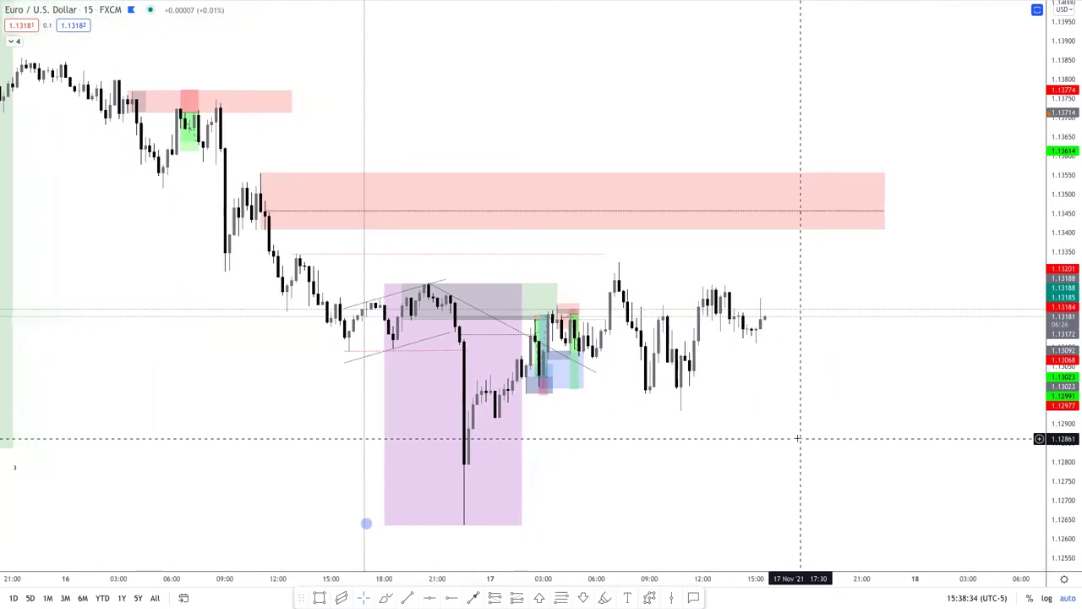
Switch the chart to the 1-minute interval
text(1)
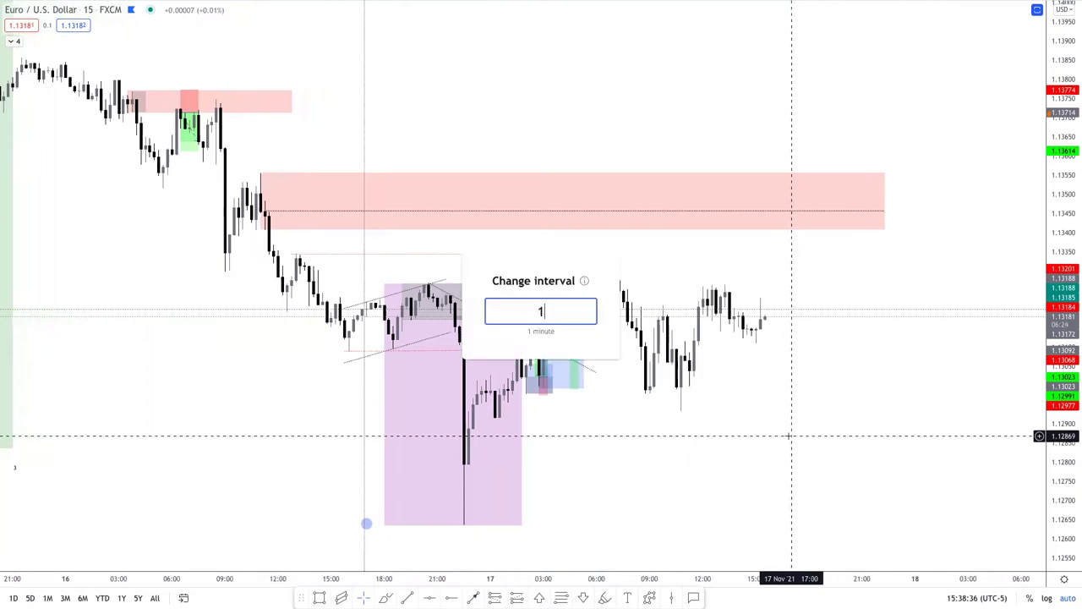
key(Return)
scroll(761, 391, up, 5)
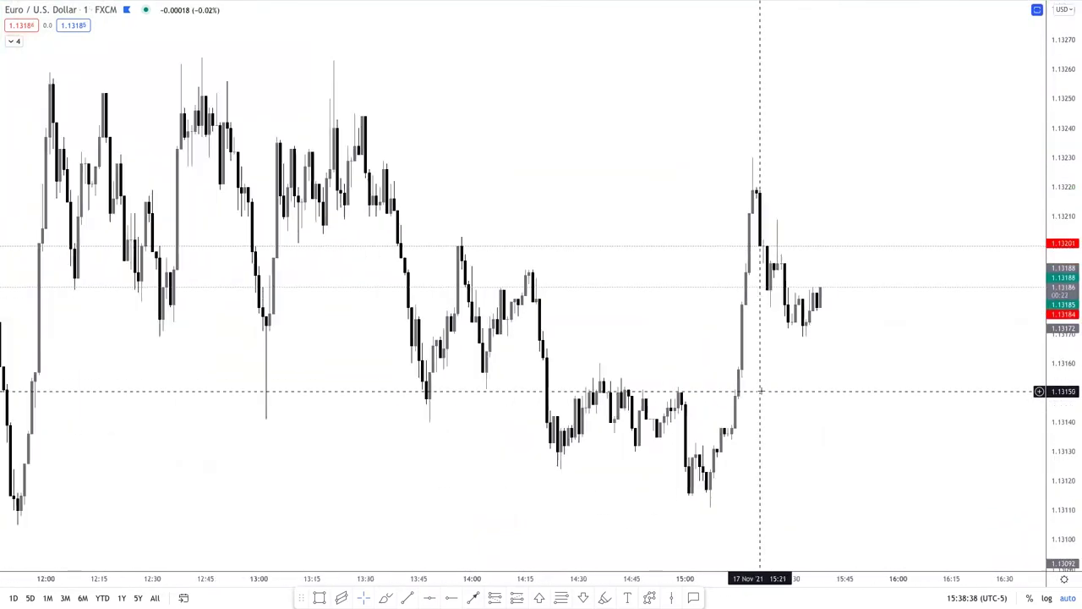
scroll(761, 390, down, 8)
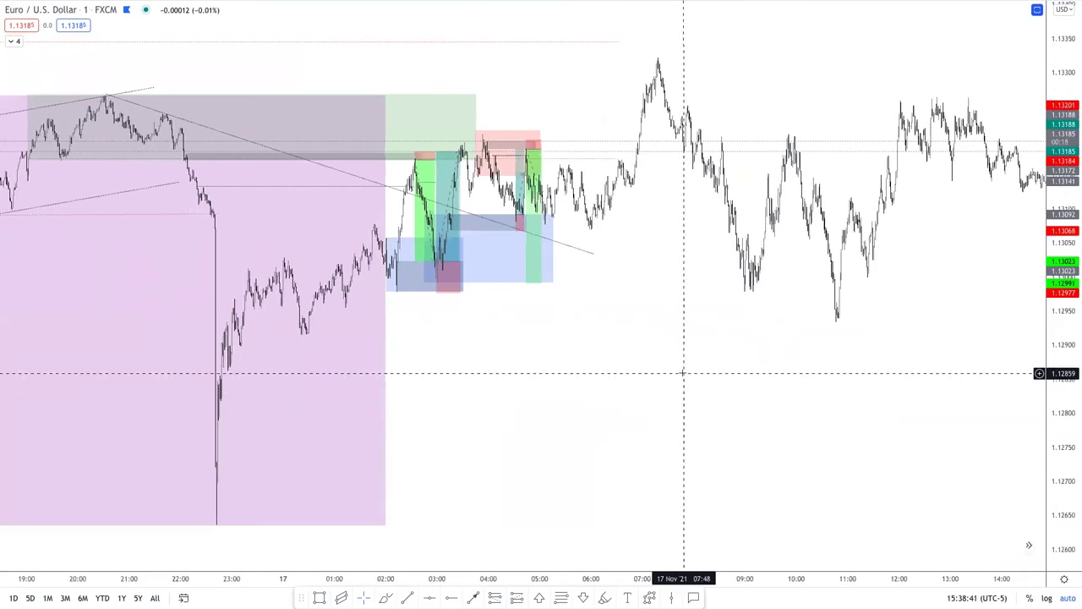
Examine the marked trade zones between 02:00 and 05:00 on 17 November and the surrounding price swings on the 1-minute chart
scroll(683, 372, left, 3)
scroll(683, 372, up, 3)
scroll(683, 372, up, 5)
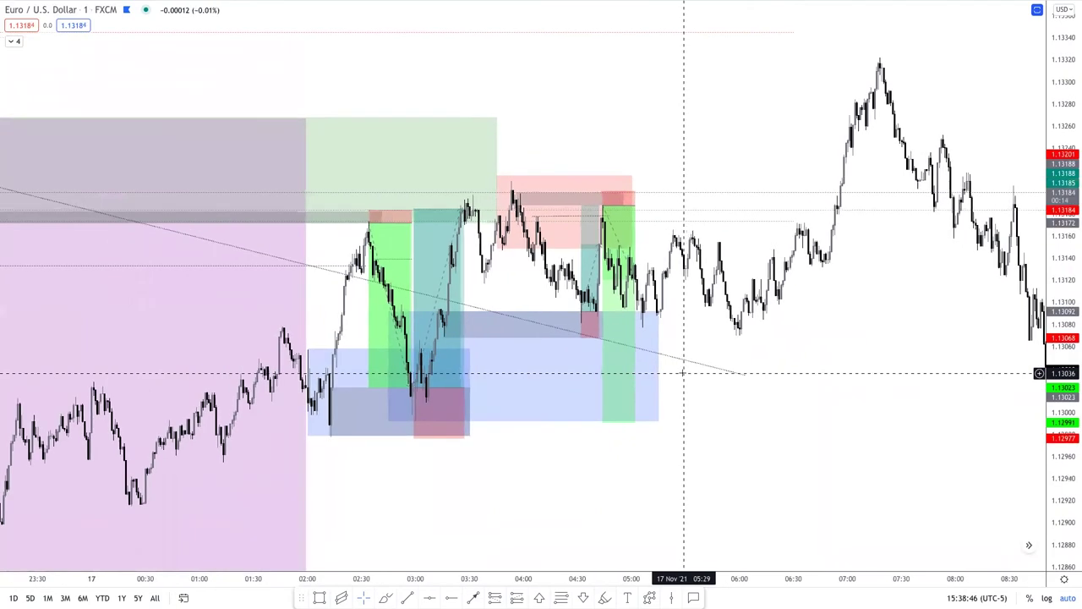
scroll(869, 248, right, 5)
scroll(869, 247, down, 3)
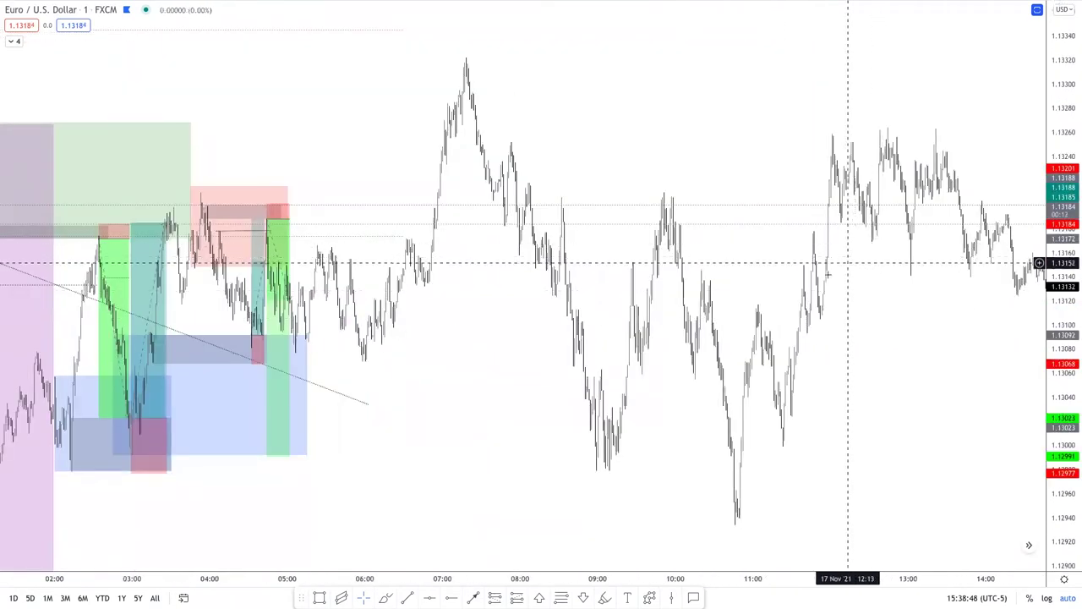
scroll(760, 308, left, 5)
scroll(760, 309, left, 2)
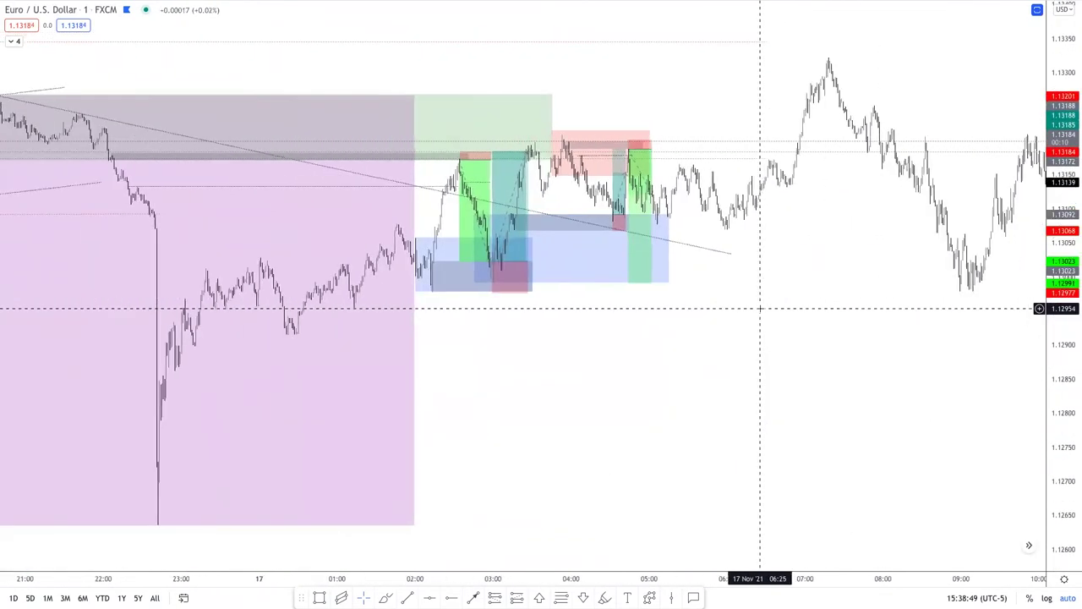
scroll(760, 308, up, 1)
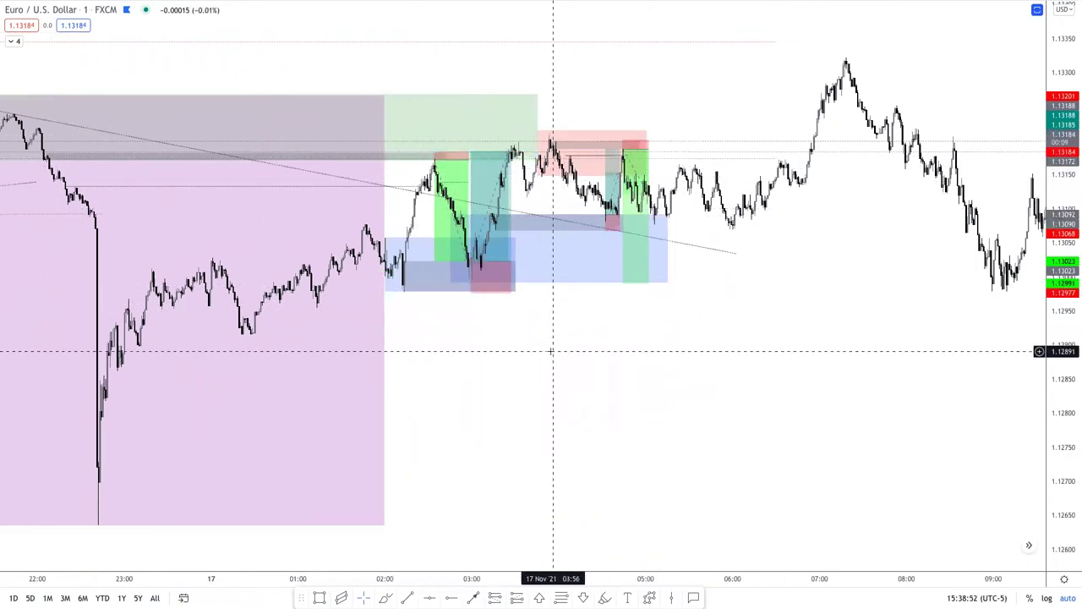
scroll(553, 353, left, 4)
Examine the purple rectangle's sharp drop and recovery together with the grey zone and channel lines on the 1-minute chart
click(587, 260)
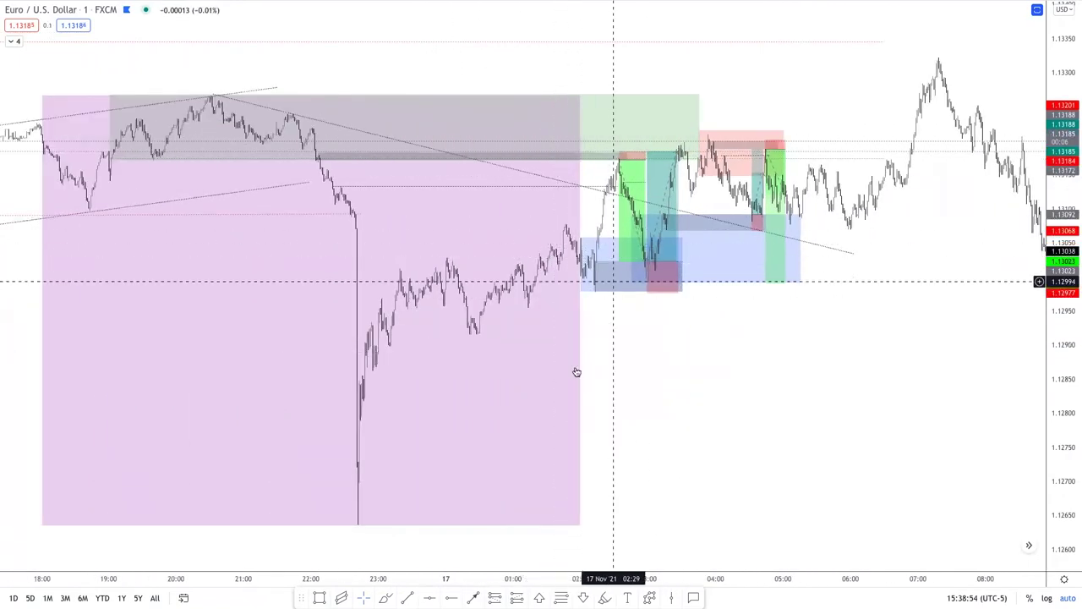
click(340, 128)
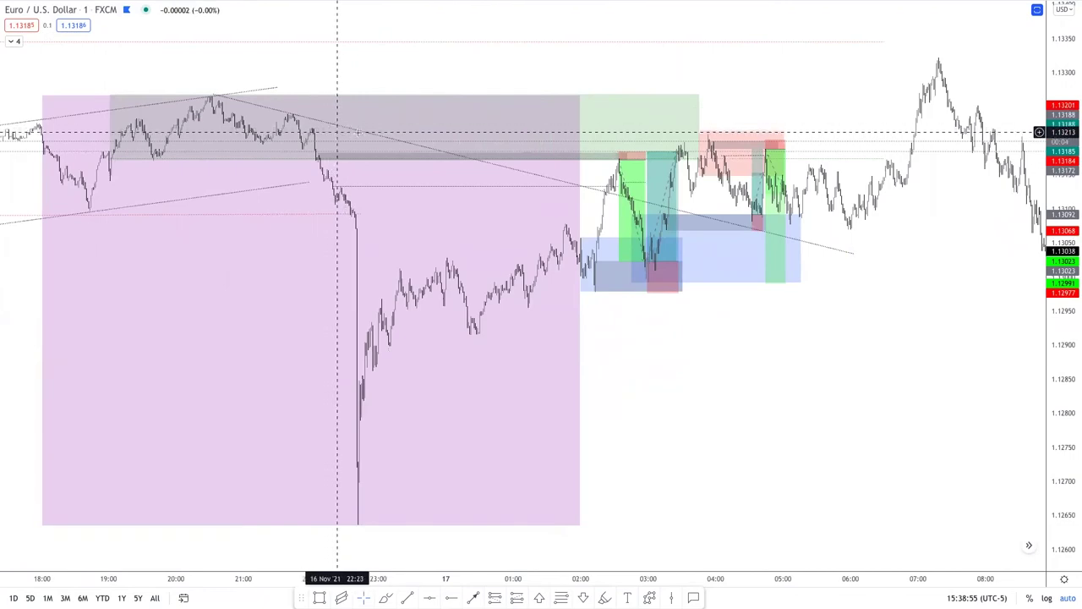
click(644, 403)
scroll(644, 402, down, 5)
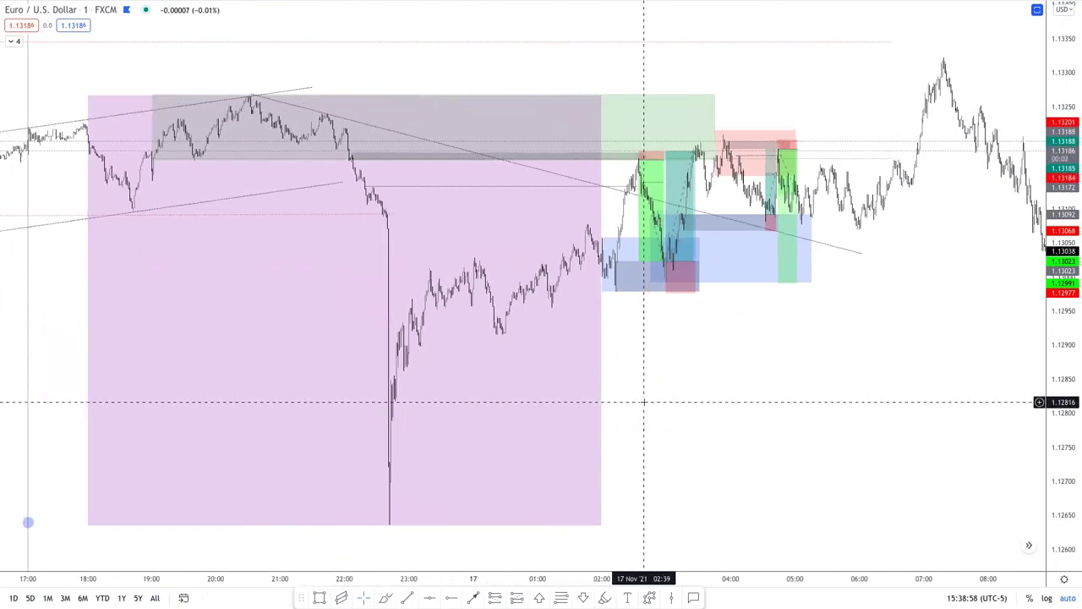
scroll(644, 402, right, 2)
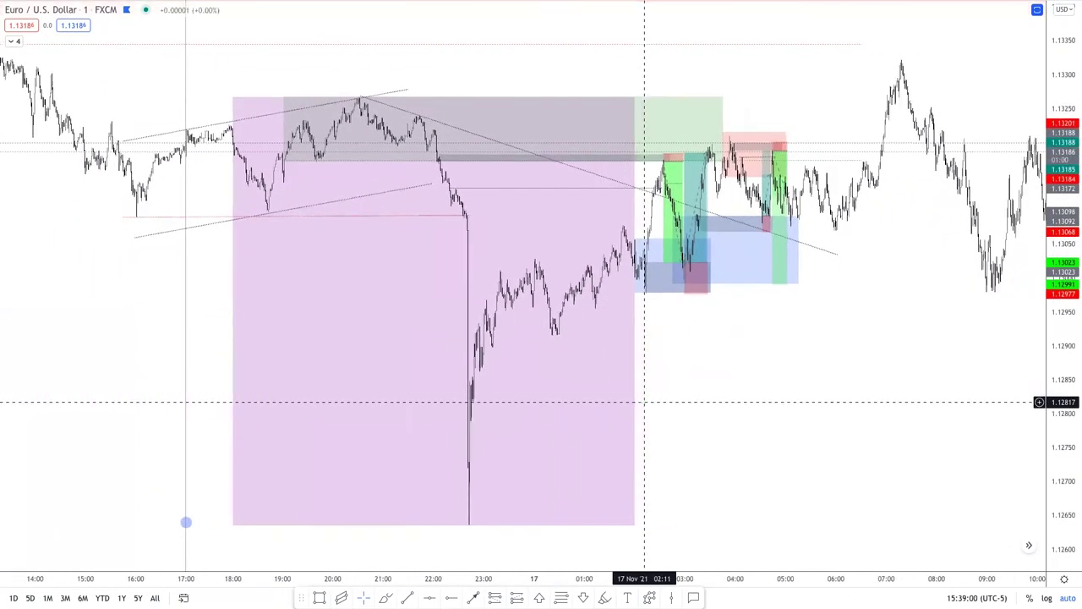
scroll(702, 436, down, 2)
scroll(702, 436, left, 2)
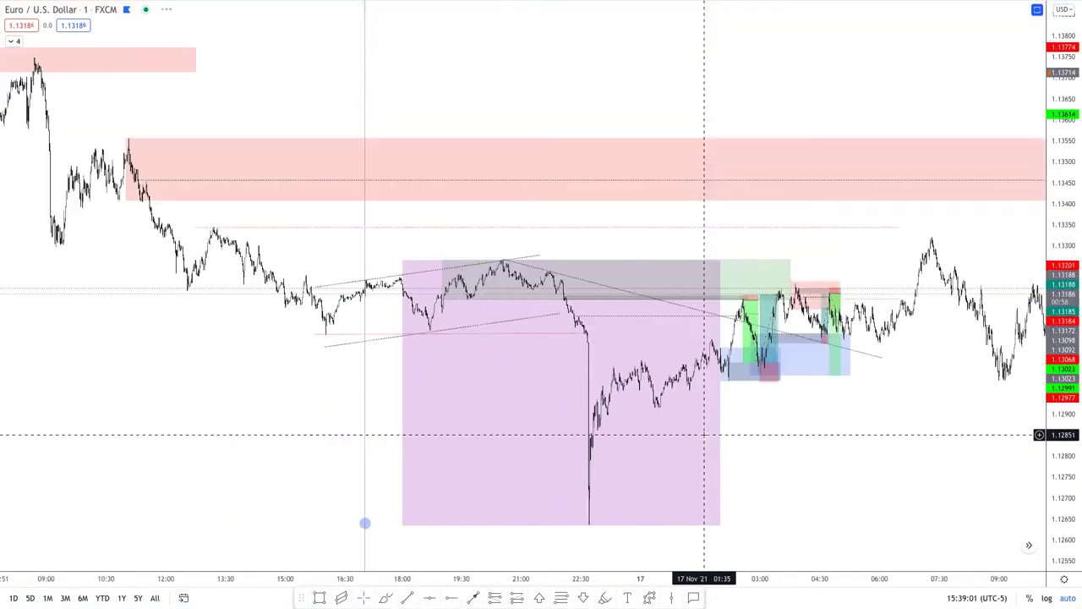
scroll(701, 437, right, 1)
scroll(511, 266, down, 1)
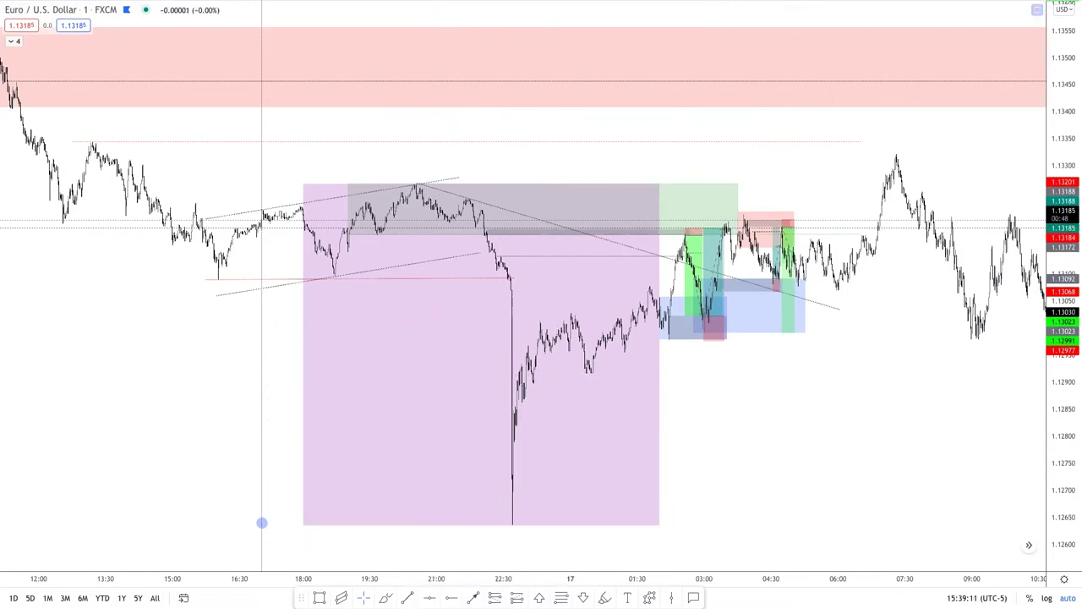
Draw a rising trend line under the recovery lows, from about 1.12809 at 16 Nov 22:44 to about 1.13057 at 17 Nov 03:56
click(513, 431)
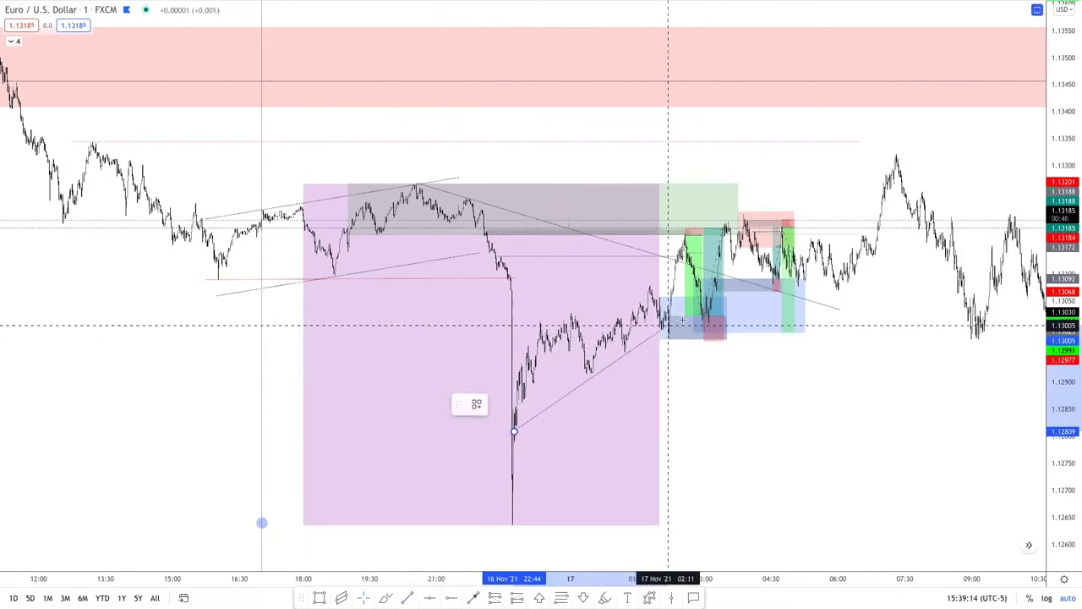
click(744, 297)
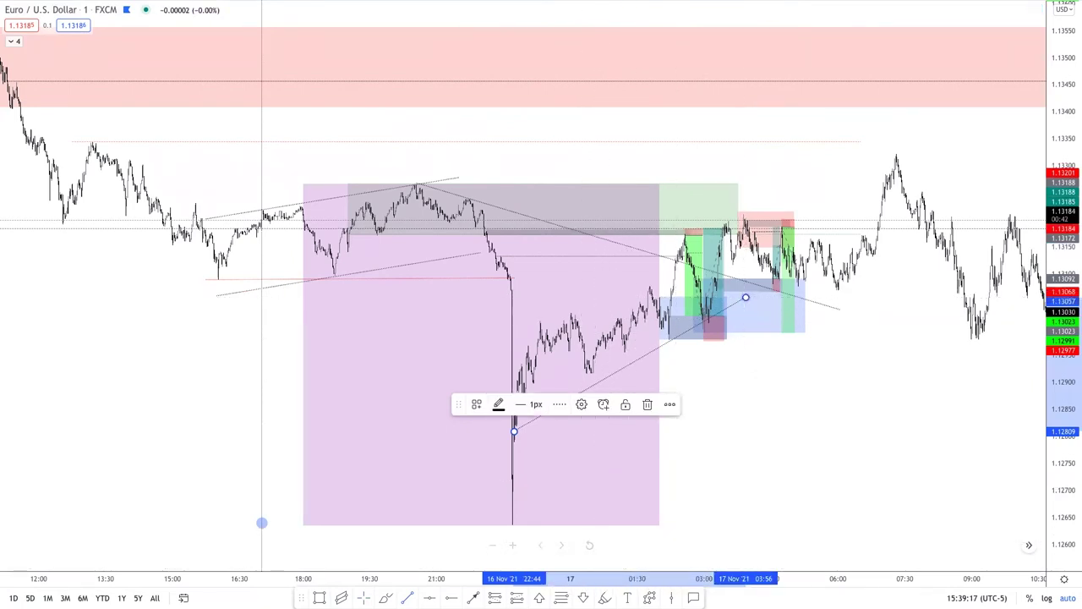
click(539, 490)
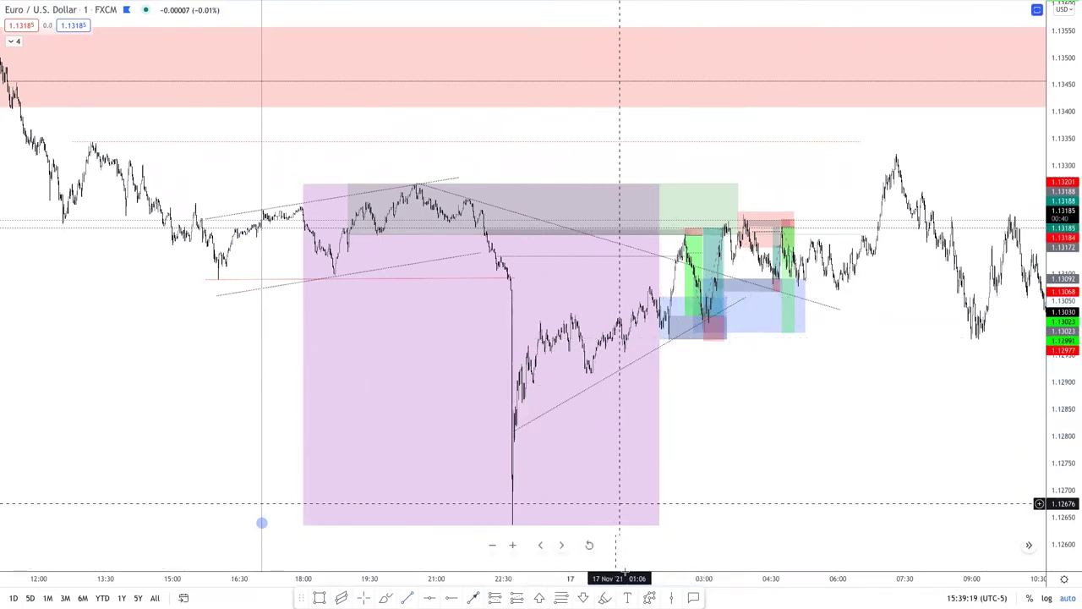
Mark short highlighter dashes along the rising trend line beneath the recovery lows
click(605, 597)
mouse_move(512, 448)
mouse_down()
mouse_move(607, 377)
mouse_move(743, 302)
mouse_up()
scroll(739, 309, down, 2)
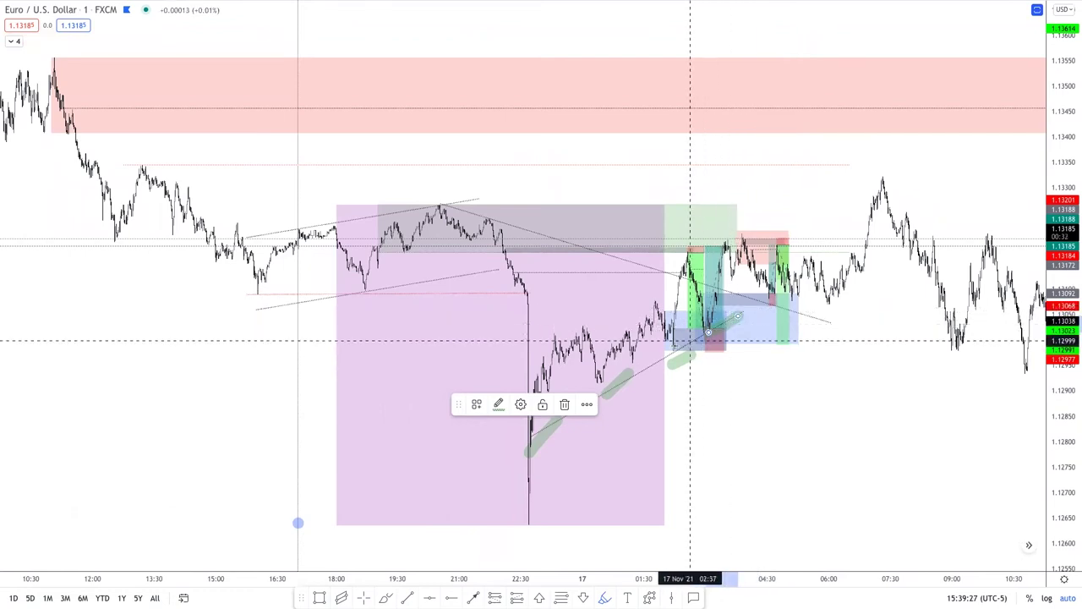
Highlight the upper edge of the grey zone and the 17 November peak around 07:00 to 07:45
drag(574, 204, 667, 206)
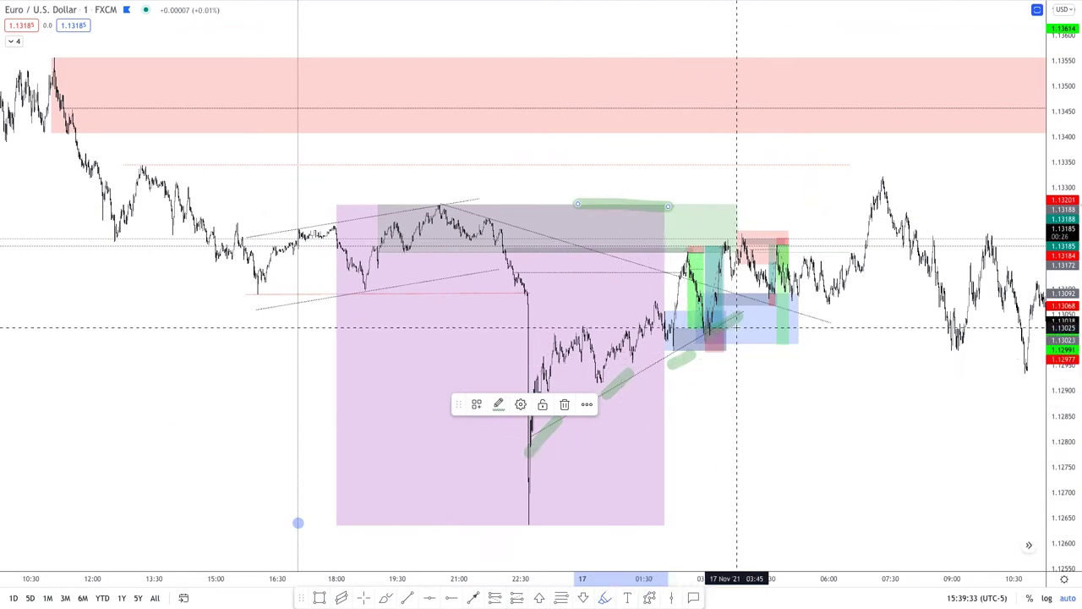
mouse_move(827, 201)
mouse_down()
mouse_move(917, 201)
mouse_move(865, 179)
mouse_move(855, 190)
mouse_move(881, 196)
mouse_up()
scroll(881, 198, down, 1)
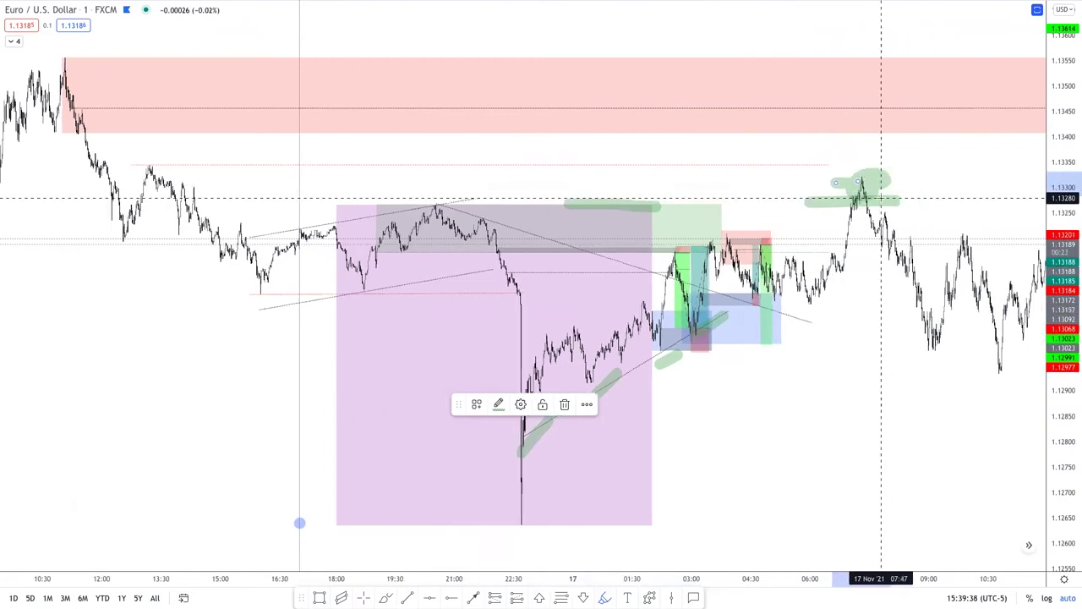
Highlight the decline from the 17 November peak to about 1.130, and remove all highlighter strokes while keeping the trend line
scroll(888, 195, down, 1)
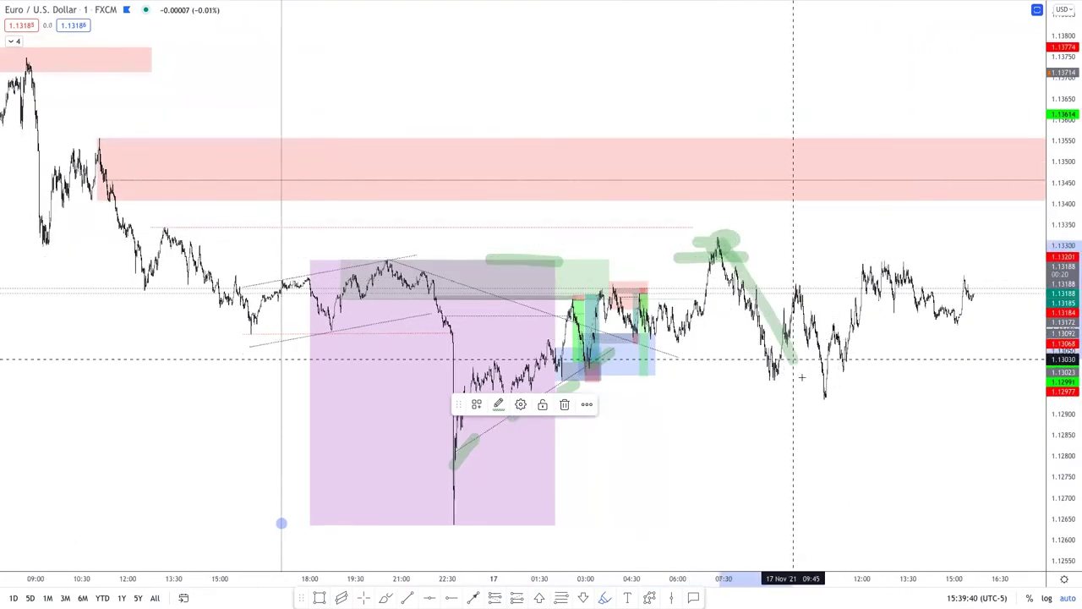
drag(793, 360, 803, 379)
scroll(802, 379, up, 2)
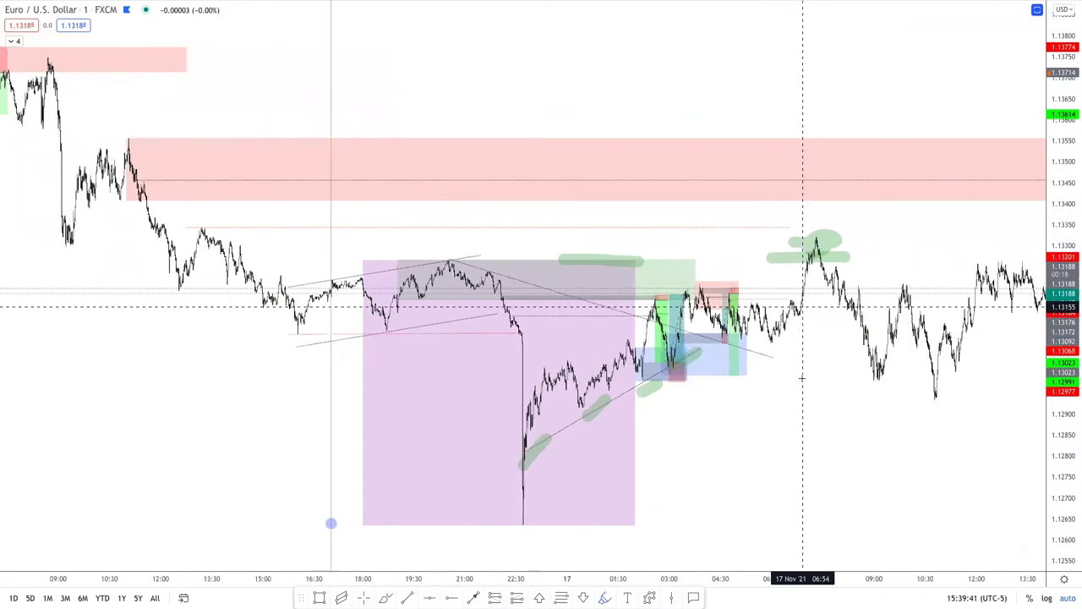
scroll(802, 379, up, 1)
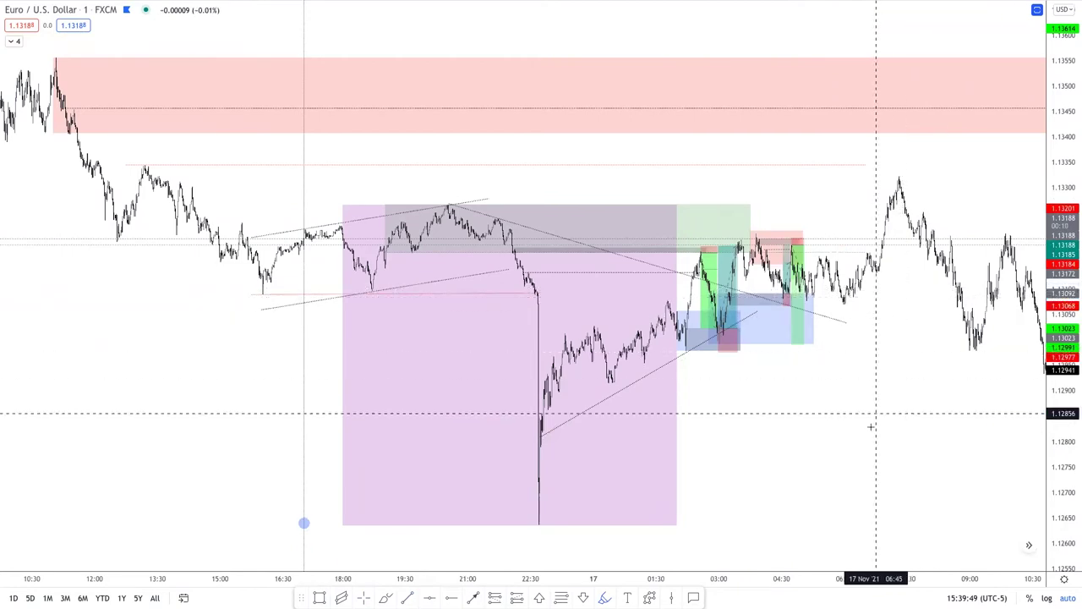
Examine the 16–17 November price action, from the grey and purple zones to the trade positions between 02:30 and 05:00
scroll(870, 427, down, 1)
scroll(871, 427, down, 1)
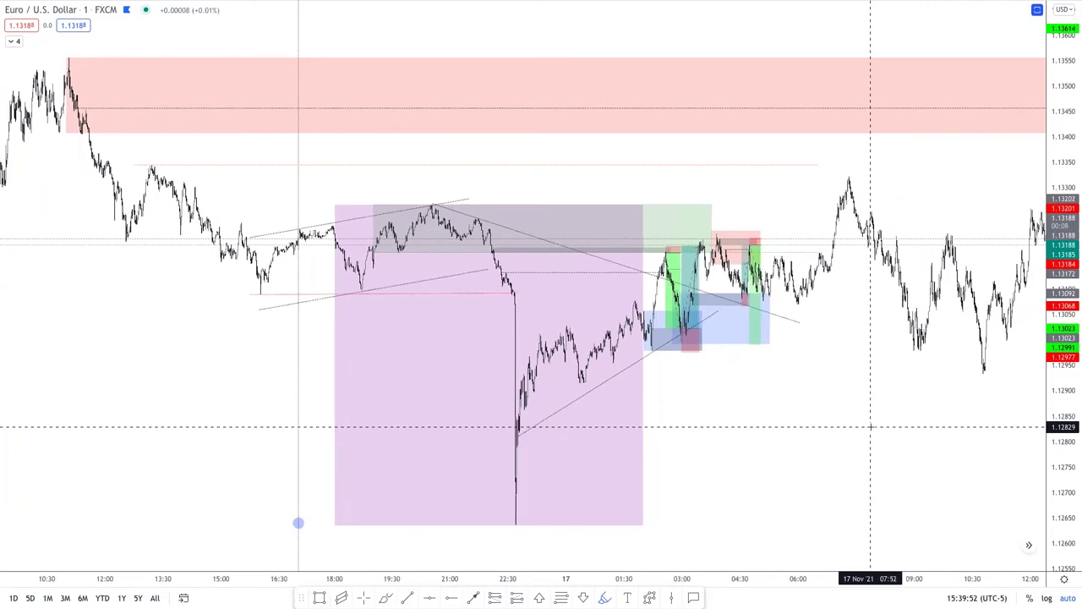
scroll(871, 427, up, 1)
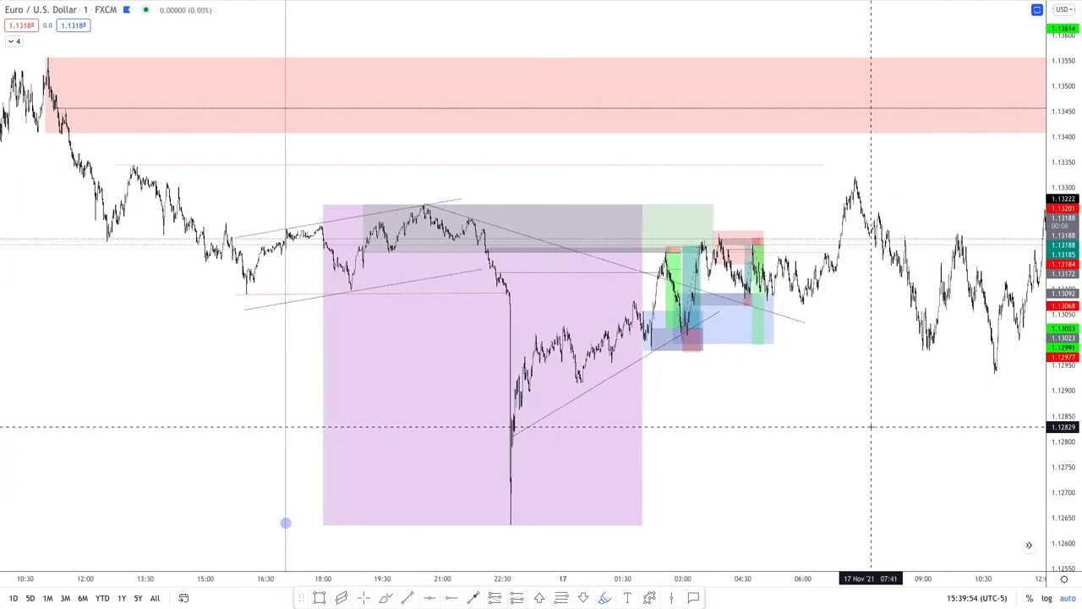
scroll(870, 427, up, 2)
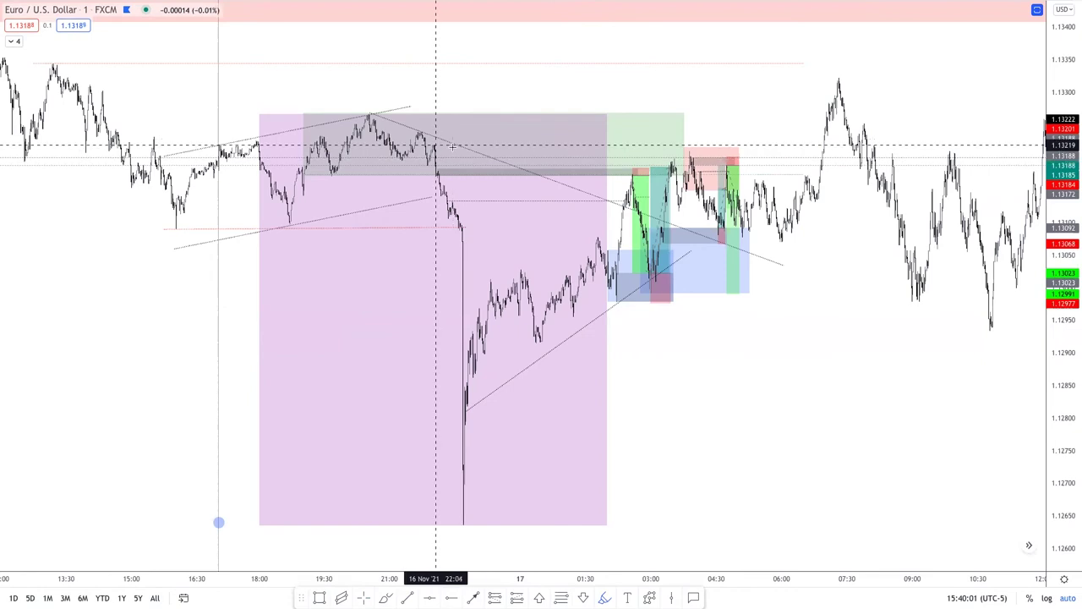
scroll(487, 153, up, 3)
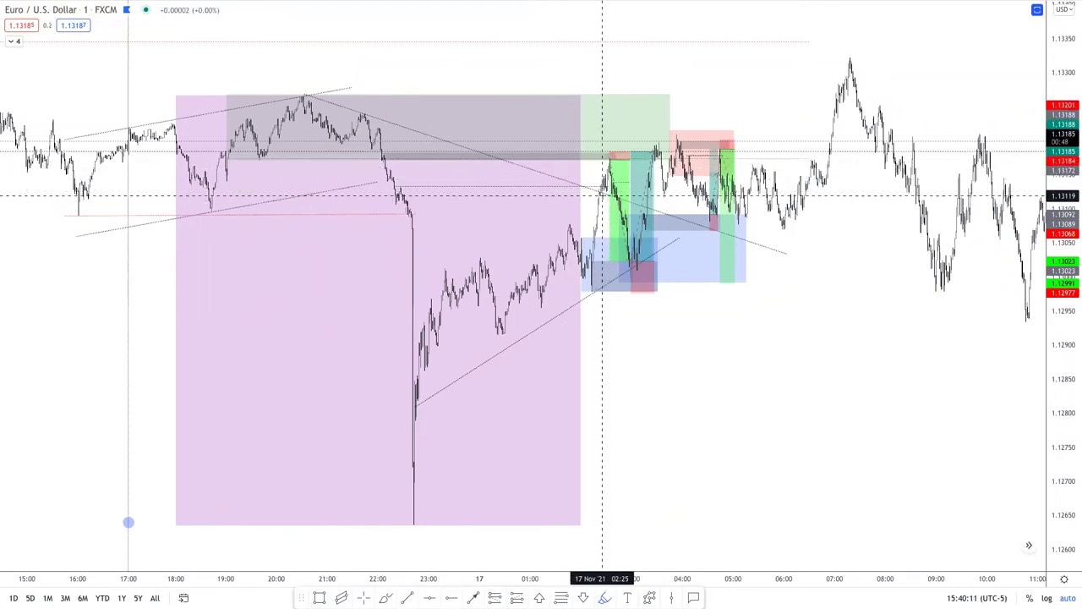
scroll(601, 196, up, 5)
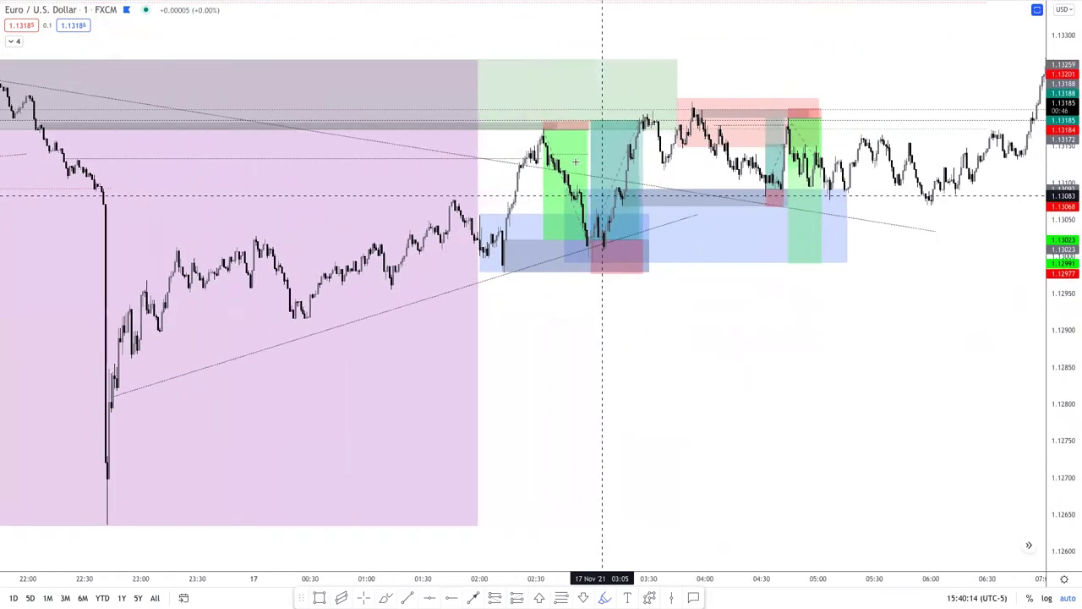
scroll(592, 195, up, 4)
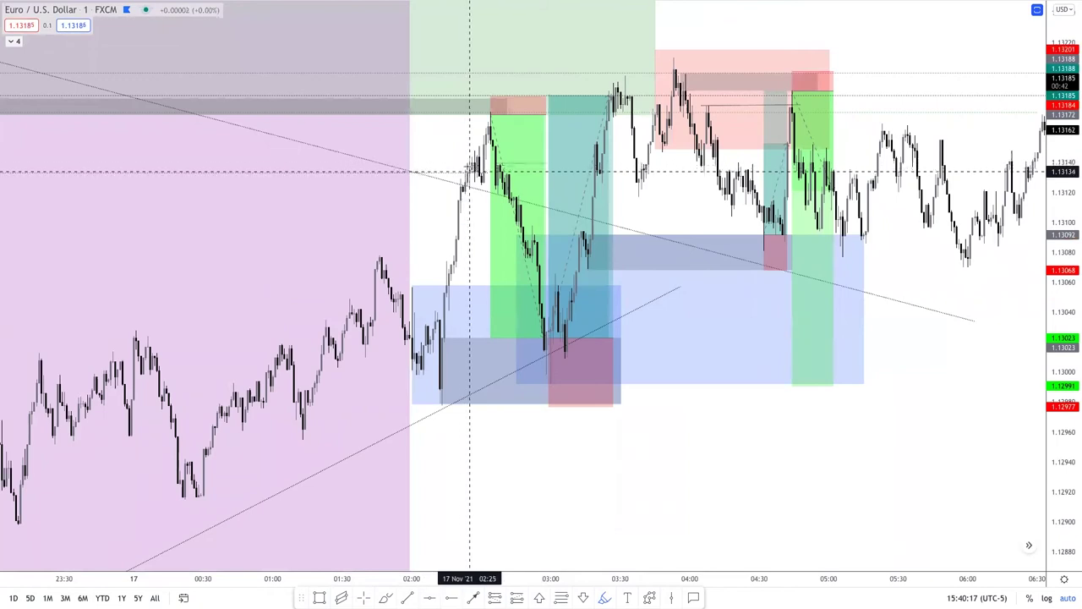
scroll(471, 175, down, 3)
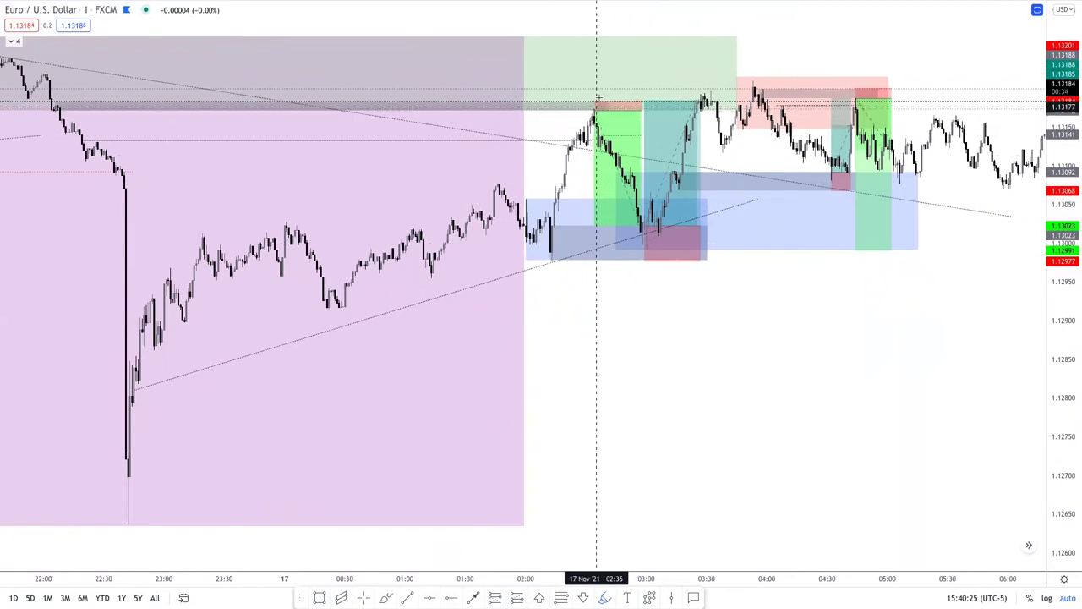
scroll(626, 278, down, 2)
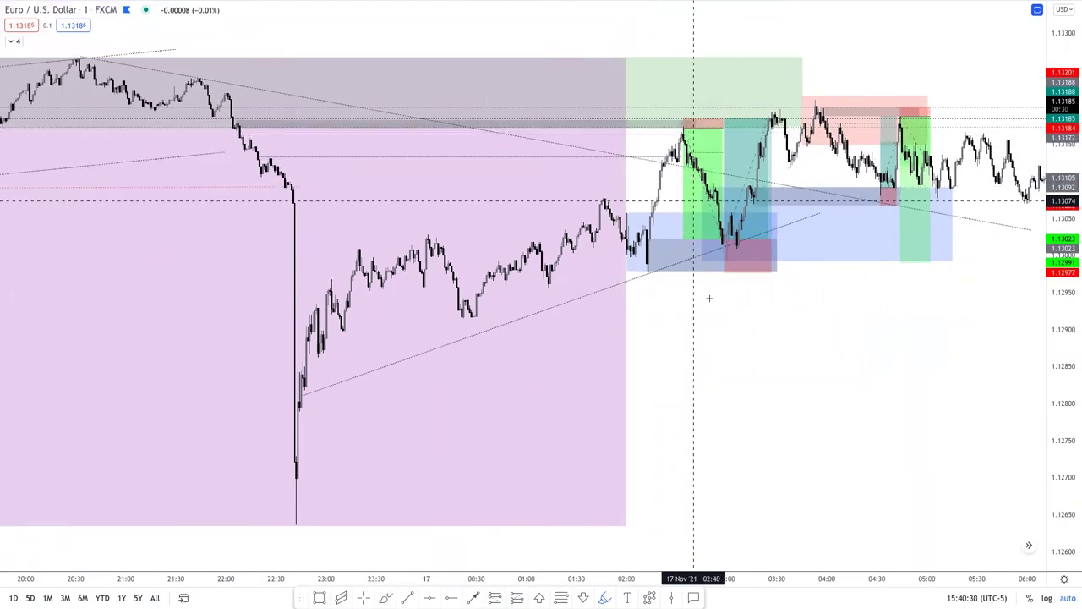
scroll(716, 338, down, 1)
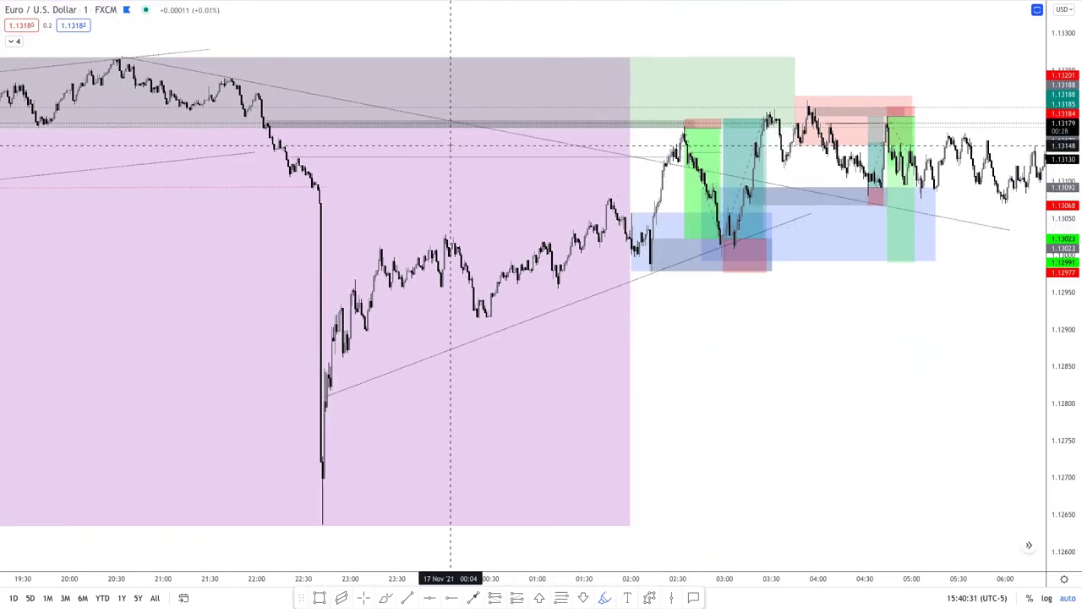
scroll(486, 207, down, 1)
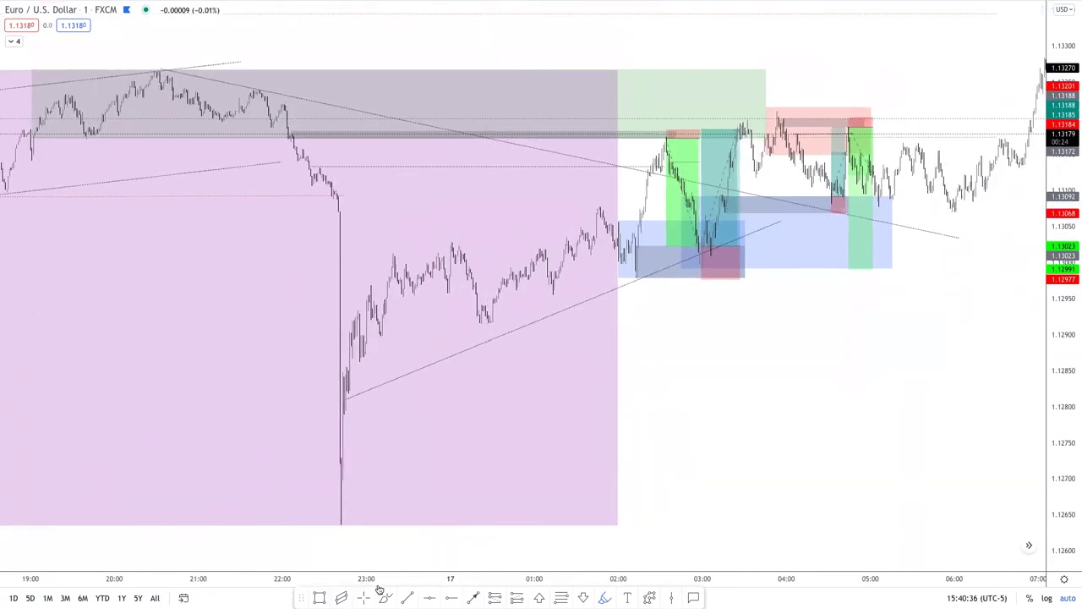
Try the first short position's stop at the grey zone's upper edge, about 1.13269, and return it to about 1.13183
scroll(553, 254, up, 2)
drag(569, 136, 569, 69)
click(485, 162)
scroll(484, 161, down, 1)
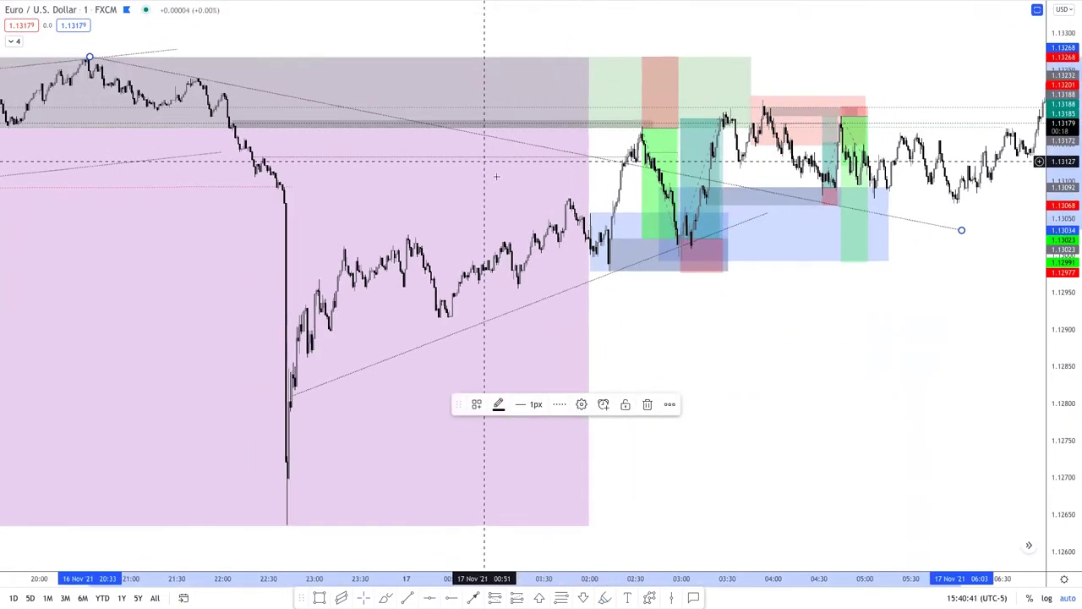
scroll(508, 174, down, 1)
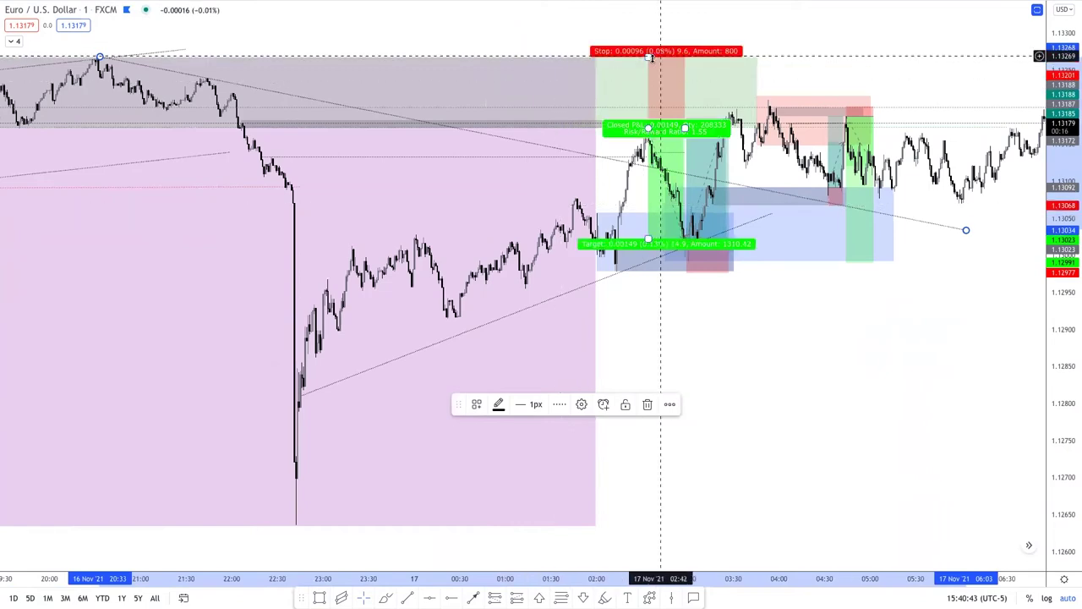
mouse_move(648, 57)
mouse_down()
mouse_move(646, 121)
mouse_move(693, 135)
mouse_move(654, 133)
mouse_move(698, 134)
mouse_move(646, 136)
mouse_up()
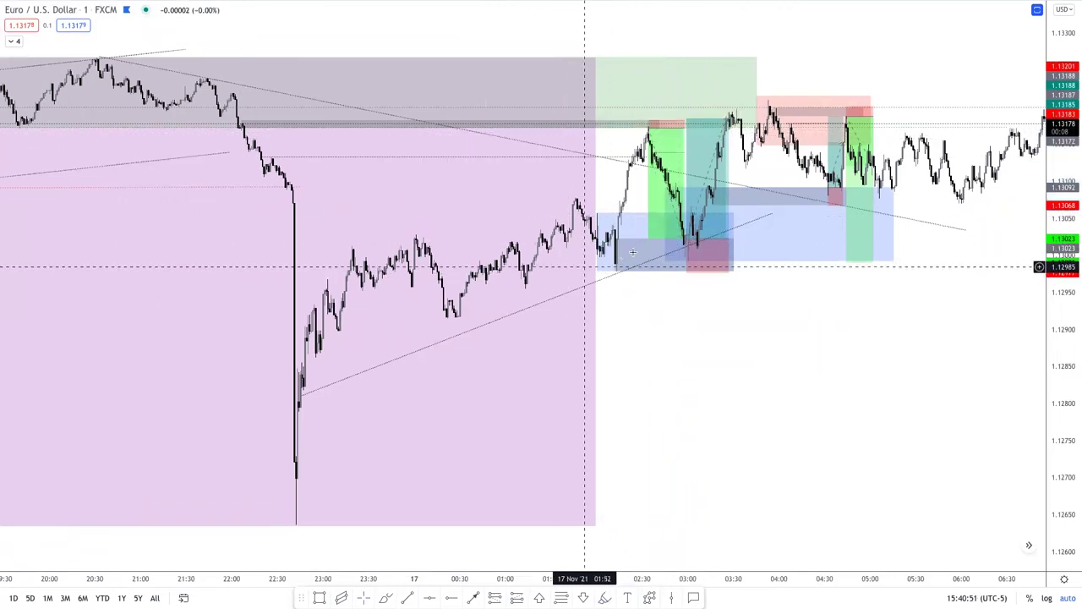
Extend the first short position's target down to the purple zone's lower edge, about 1.12644, and bring it back to about 1.13024
mouse_move(650, 244)
mouse_down()
mouse_move(640, 527)
mouse_move(651, 288)
mouse_move(665, 241)
mouse_up()
click(702, 359)
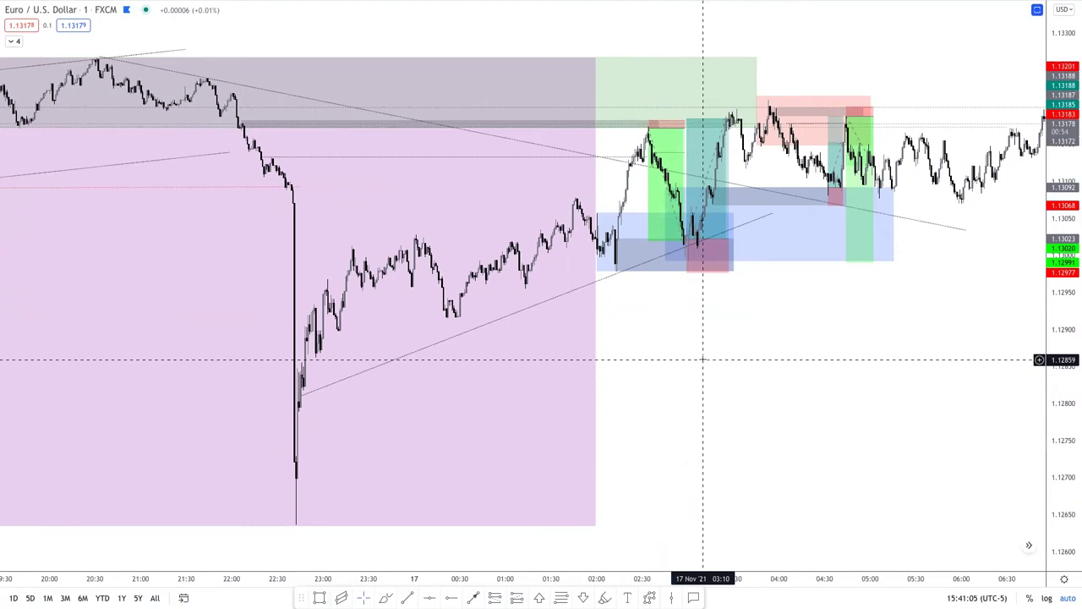
click(648, 240)
drag(648, 240, 649, 371)
drag(641, 423, 628, 519)
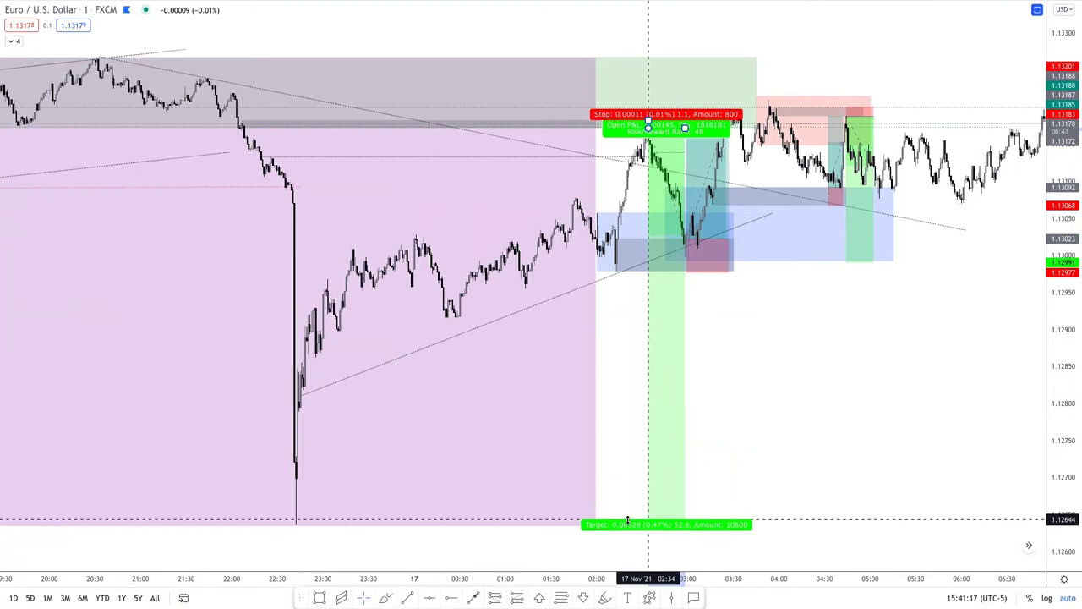
drag(629, 432, 667, 240)
click(721, 394)
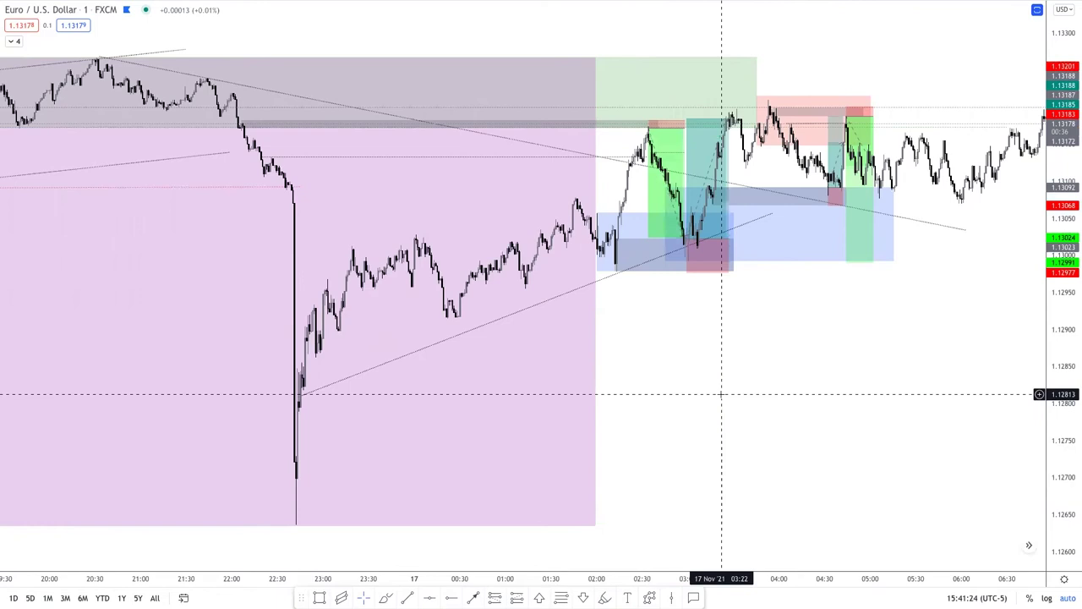
Examine the first short and the following long position against the trend lines and the blue zone around 03:00
scroll(721, 394, down, 3)
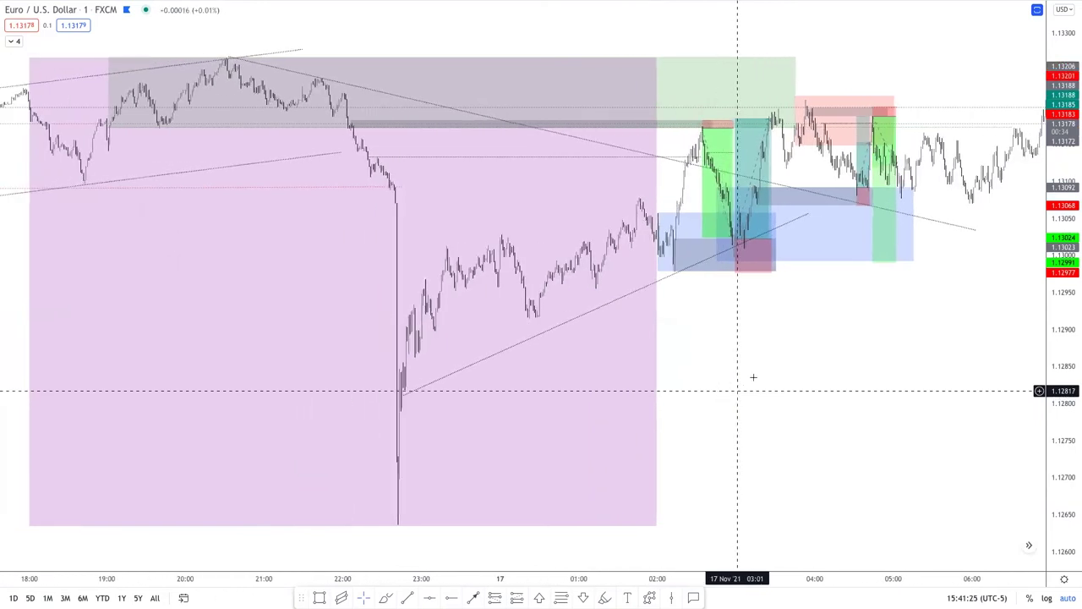
scroll(754, 377, down, 1)
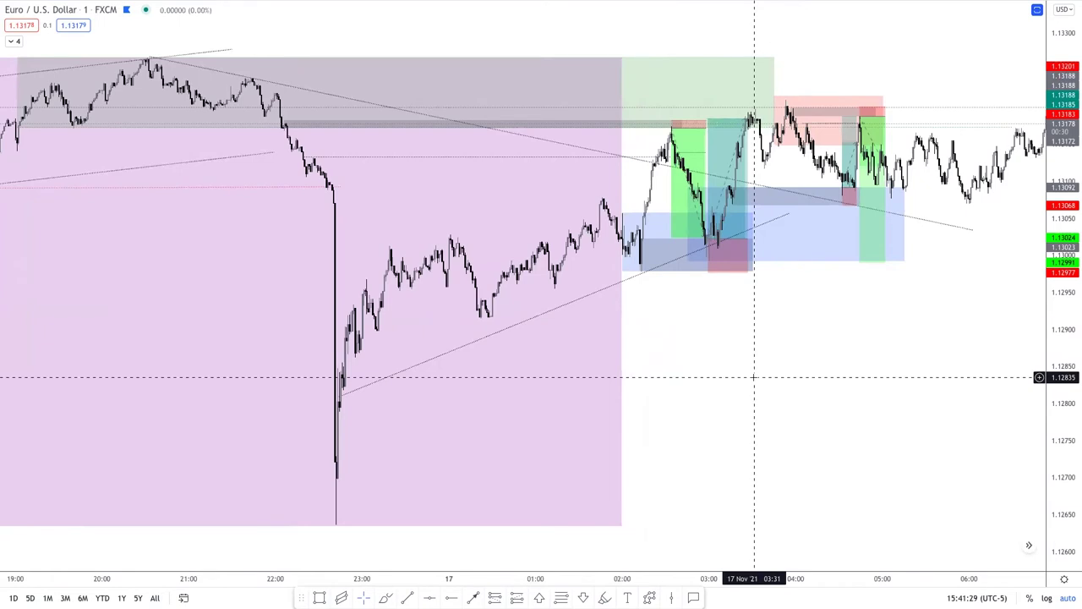
scroll(754, 377, up, 1)
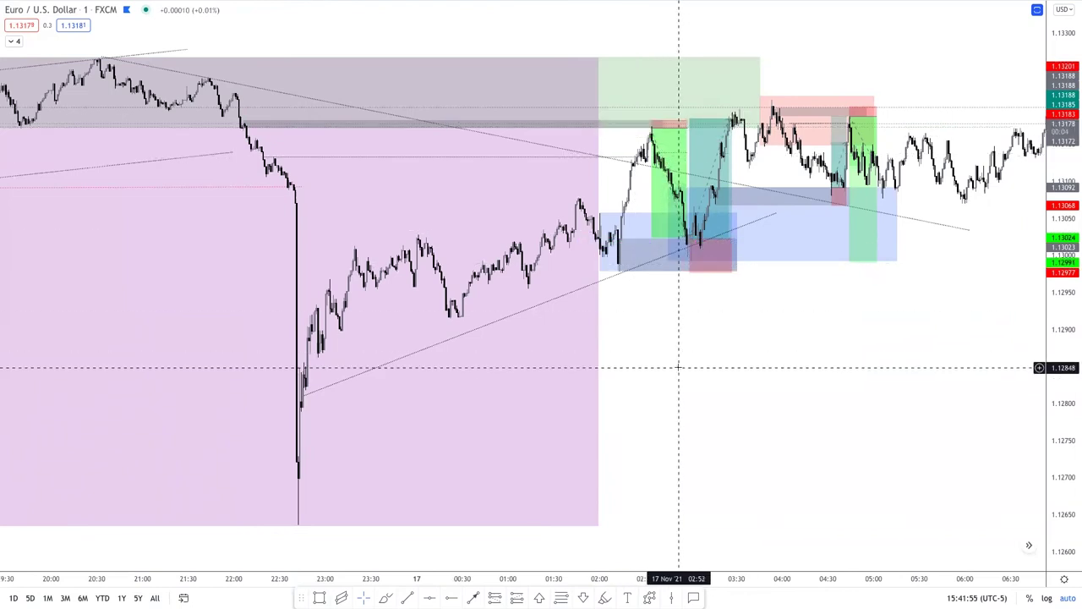
scroll(677, 366, down, 2)
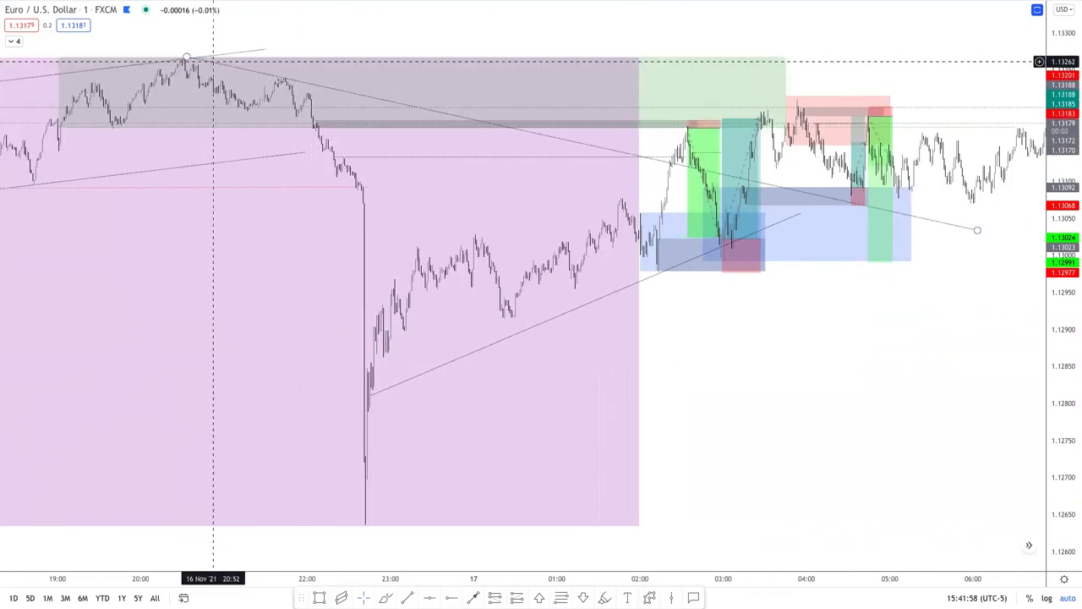
scroll(491, 186, up, 1)
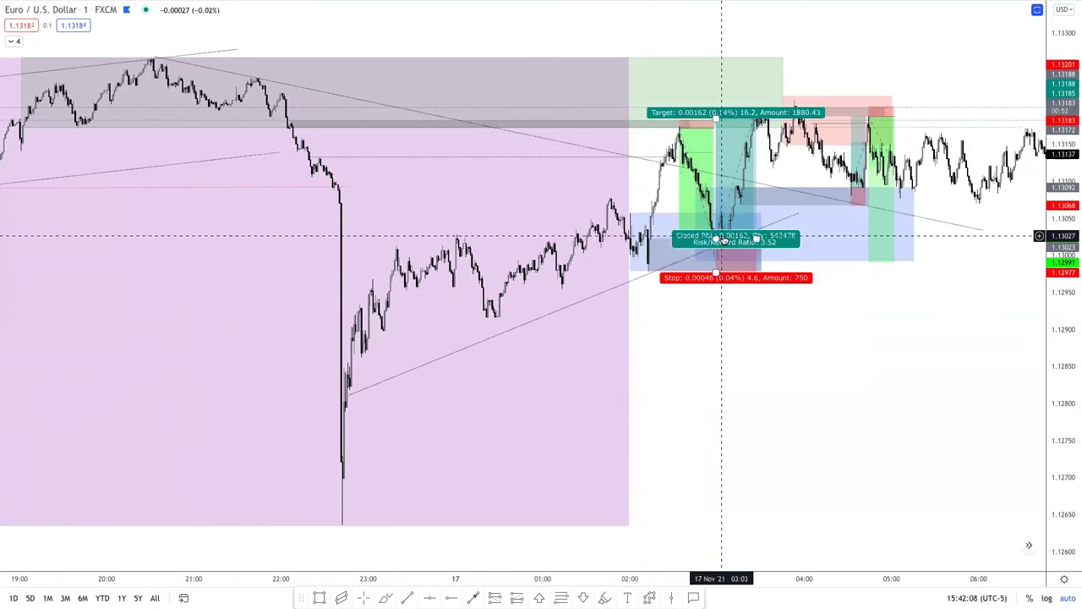
scroll(724, 362, up, 1)
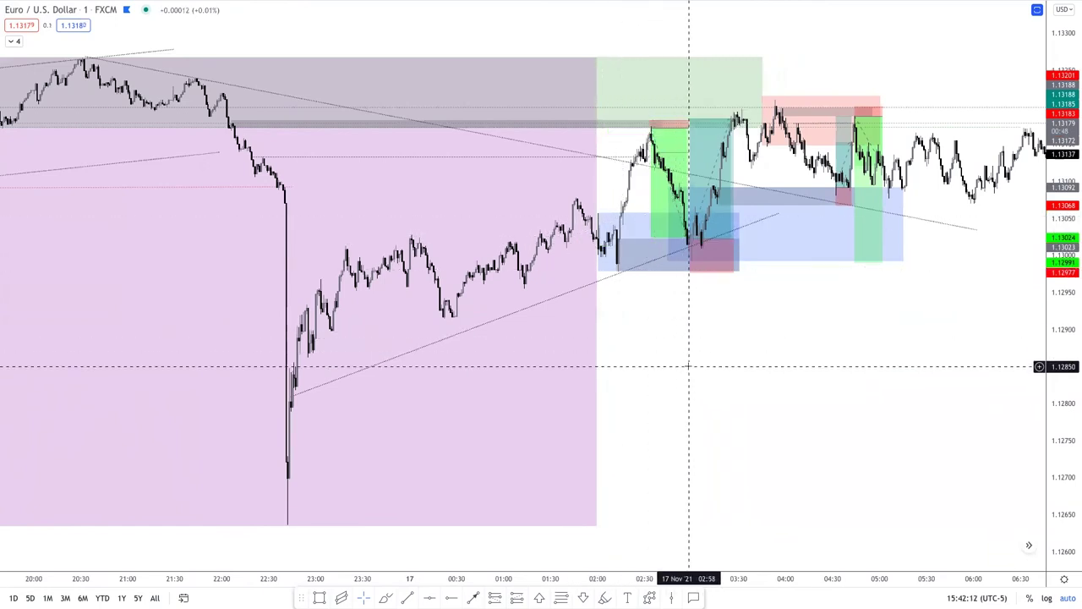
scroll(688, 366, up, 2)
scroll(687, 366, up, 1)
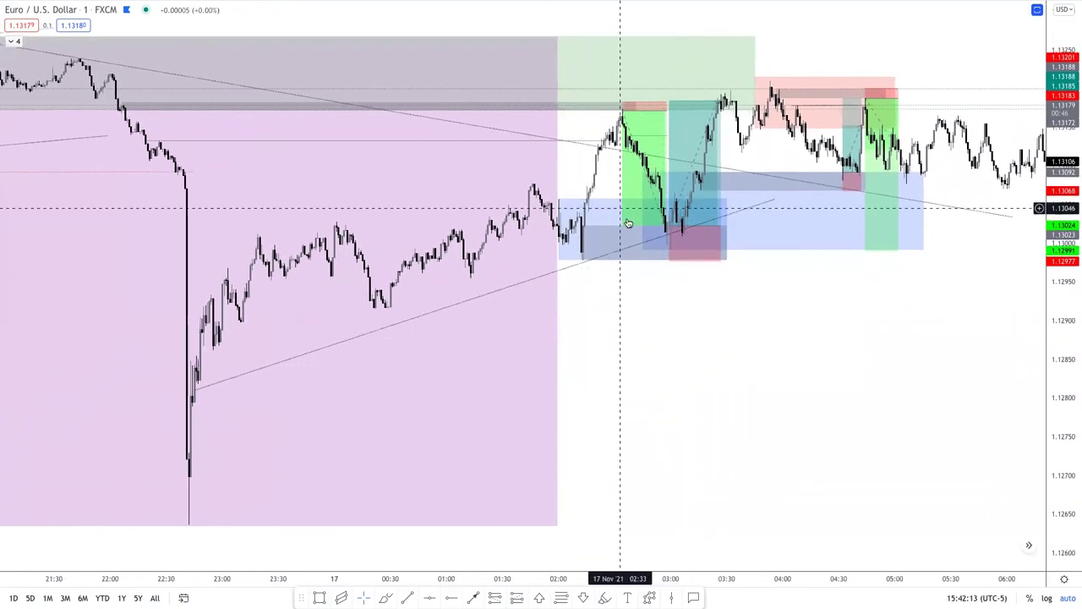
scroll(654, 346, up, 3)
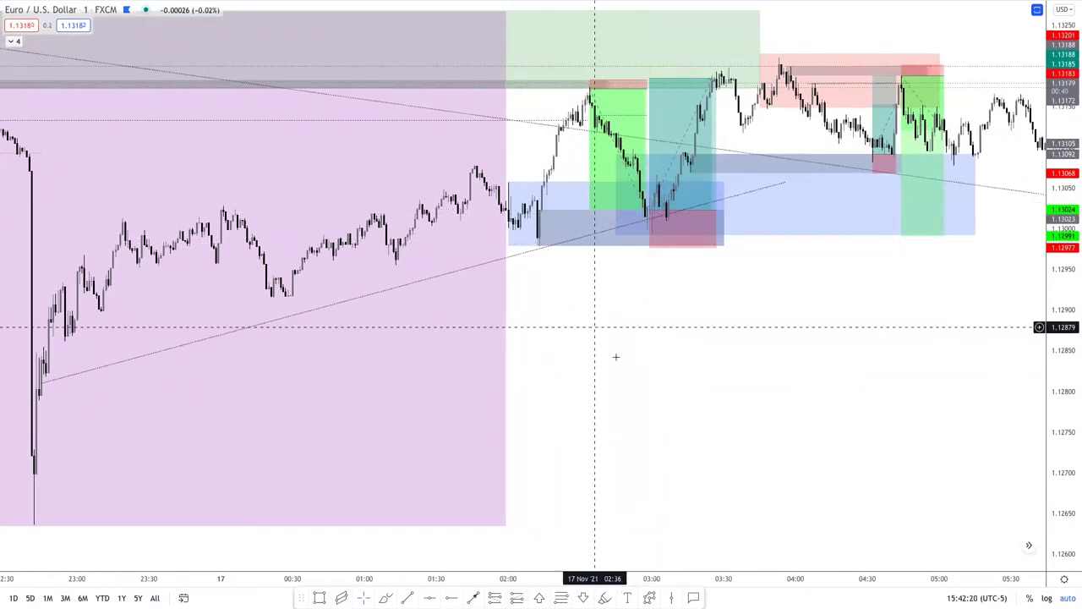
scroll(617, 358, down, 1)
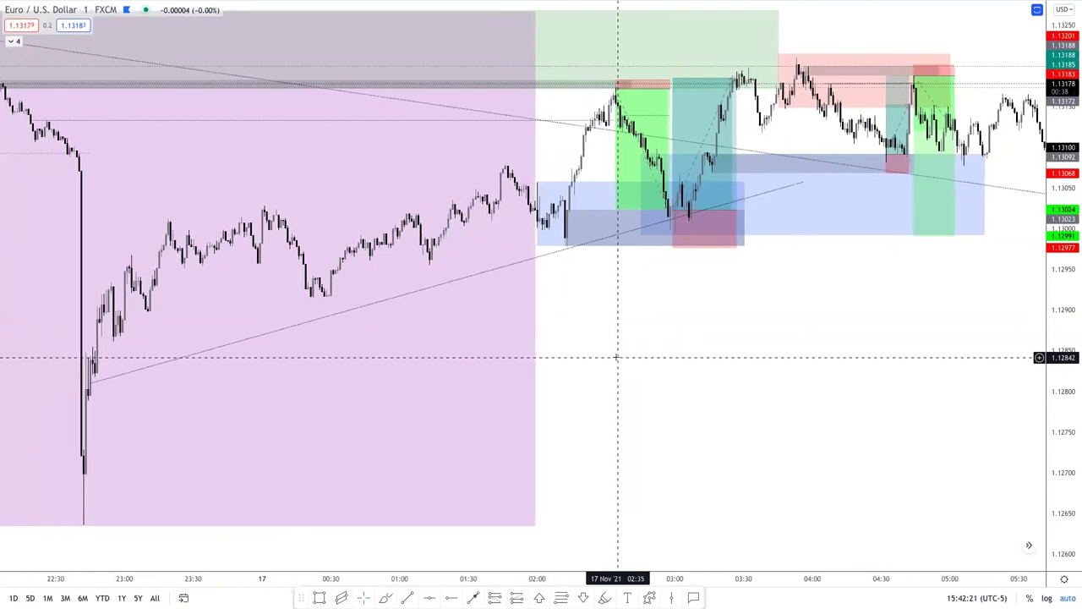
Adjust the right edge of the long position that starts at 02:59 so it ends at about 03:22 on 17 November
click(595, 210)
click(670, 208)
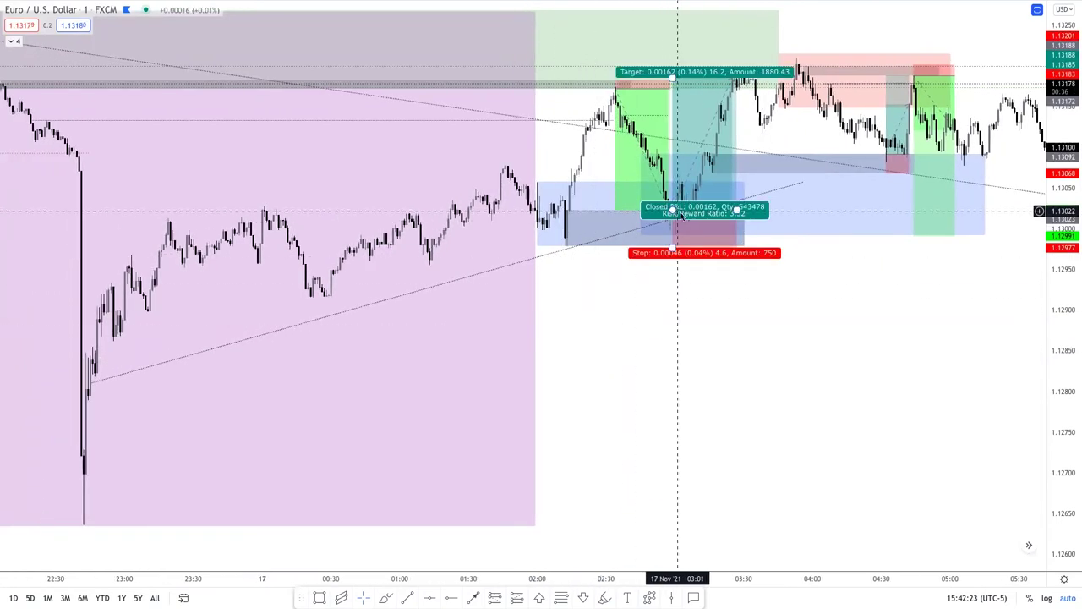
drag(738, 209, 753, 211)
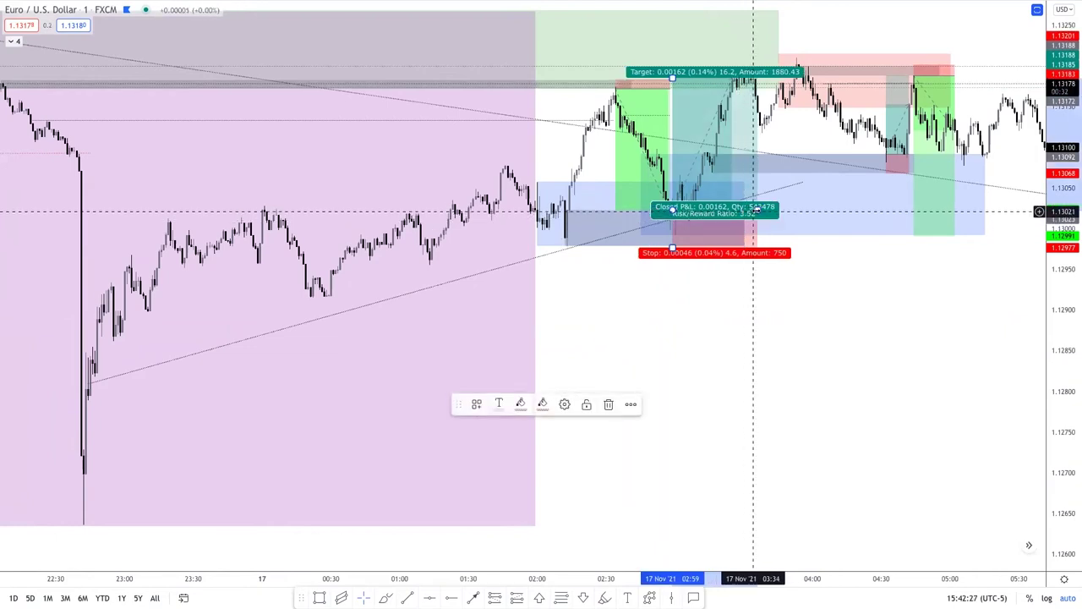
click(753, 323)
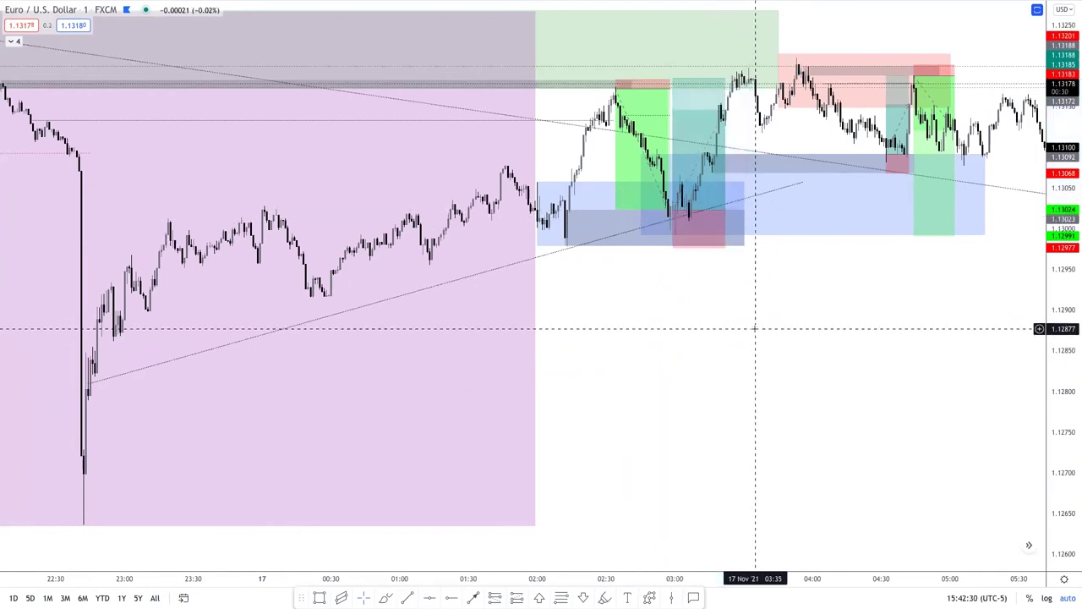
Examine the 17 November price moves from the 03:00 long position through the last short to the peak after 07:00
scroll(755, 328, down, 2)
scroll(755, 328, down, 2)
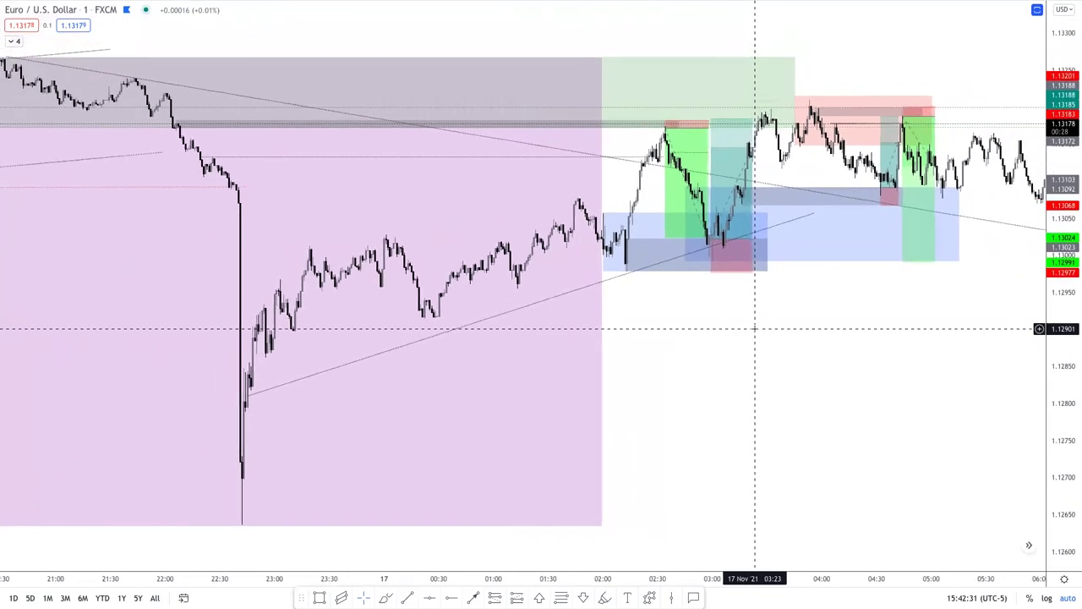
scroll(755, 328, down, 3)
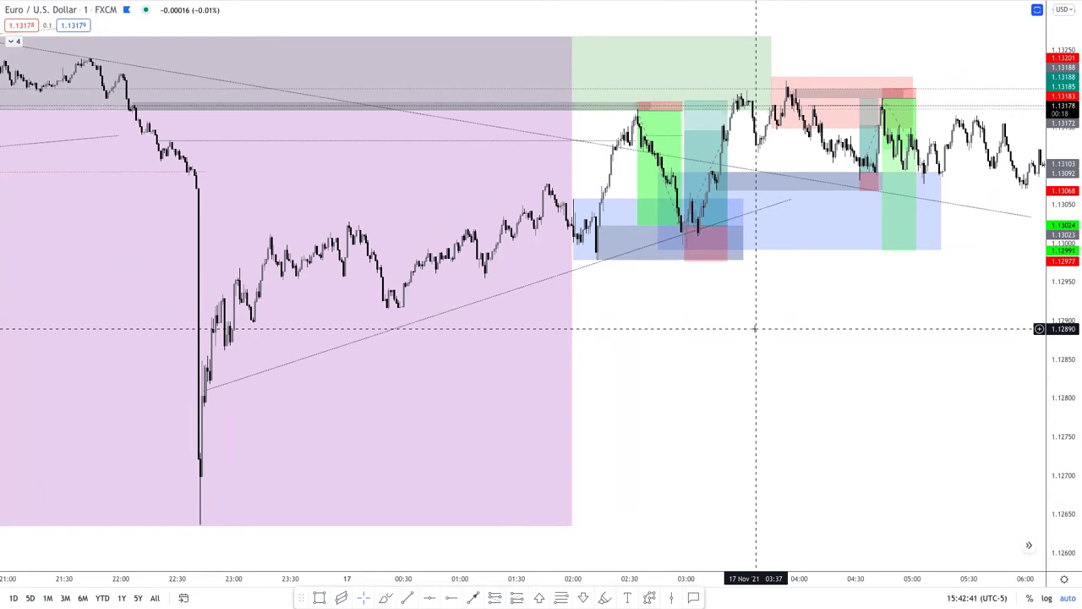
scroll(749, 306, up, 2)
scroll(749, 306, up, 3)
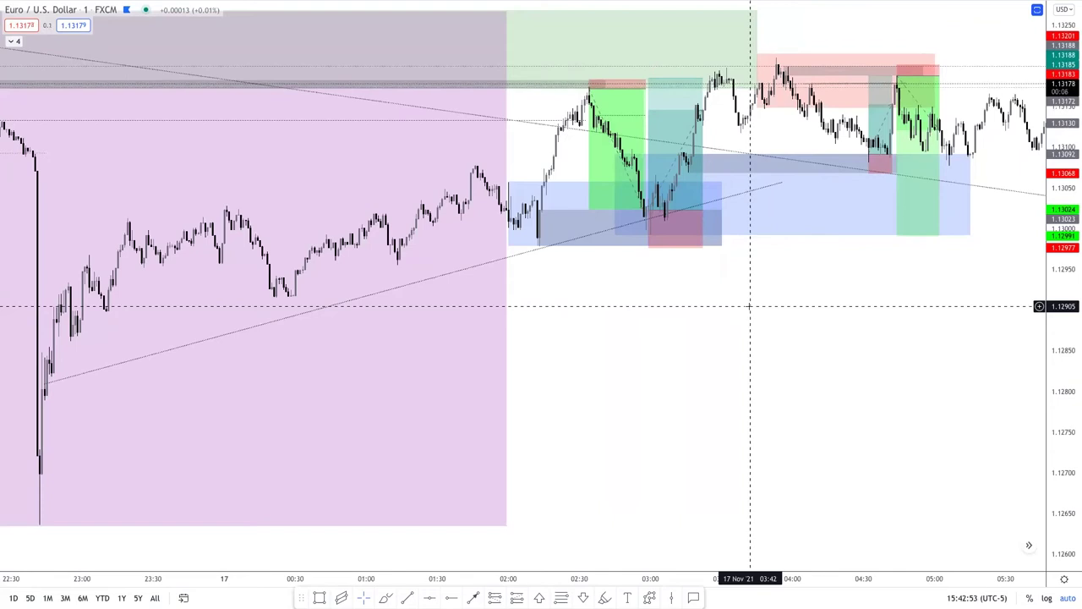
scroll(753, 333, up, 1)
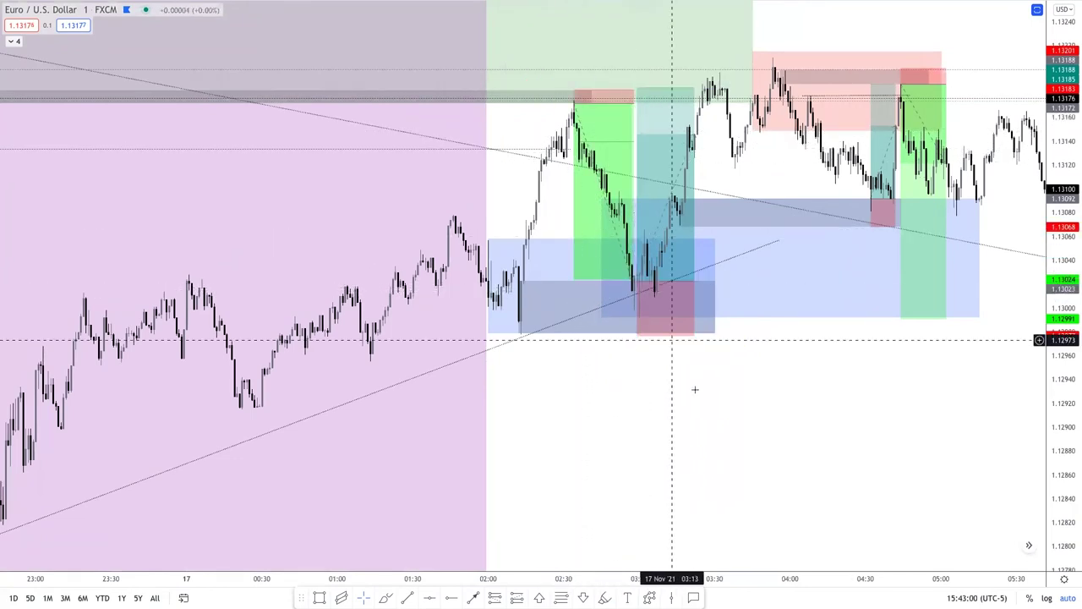
scroll(695, 390, down, 1)
scroll(695, 390, down, 1)
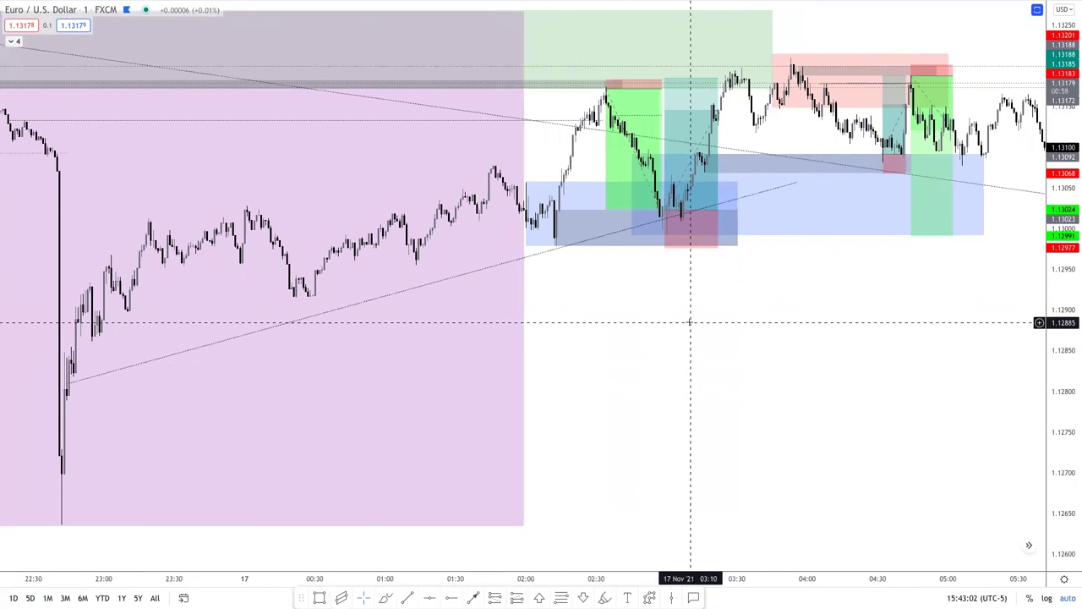
scroll(689, 322, down, 1)
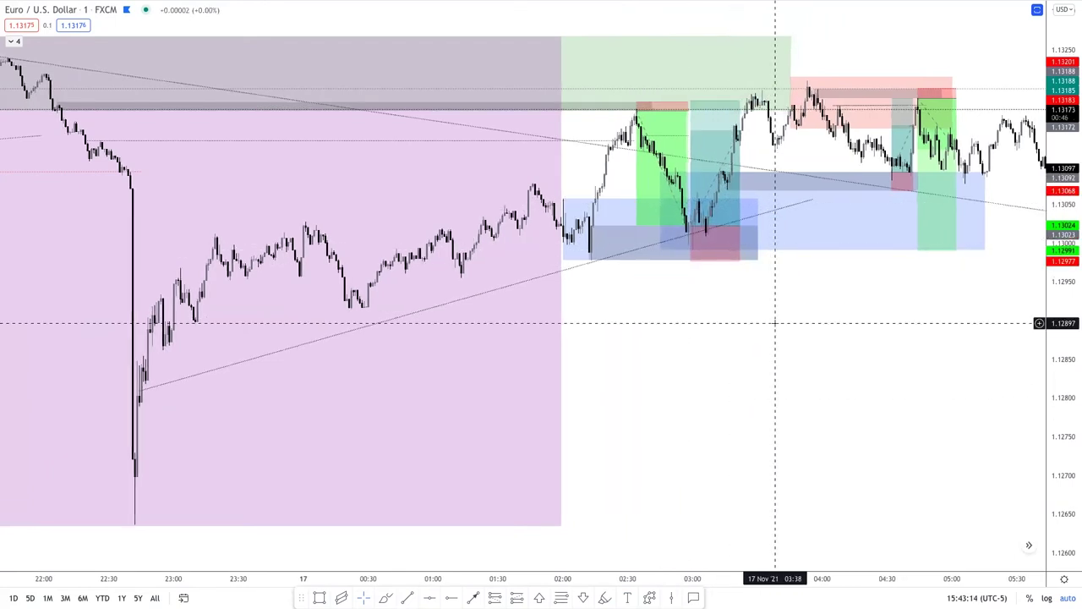
scroll(776, 323, down, 3)
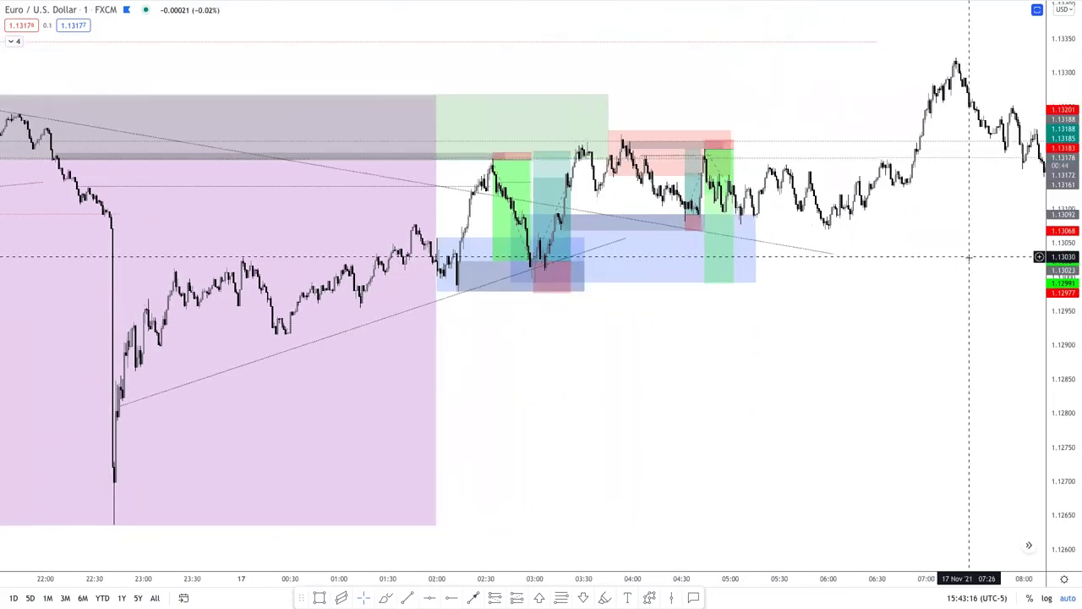
Set the target of the long position starting at 02:59 to about 1.13174 and extend its right edge to about 03:33
scroll(609, 262, up, 2)
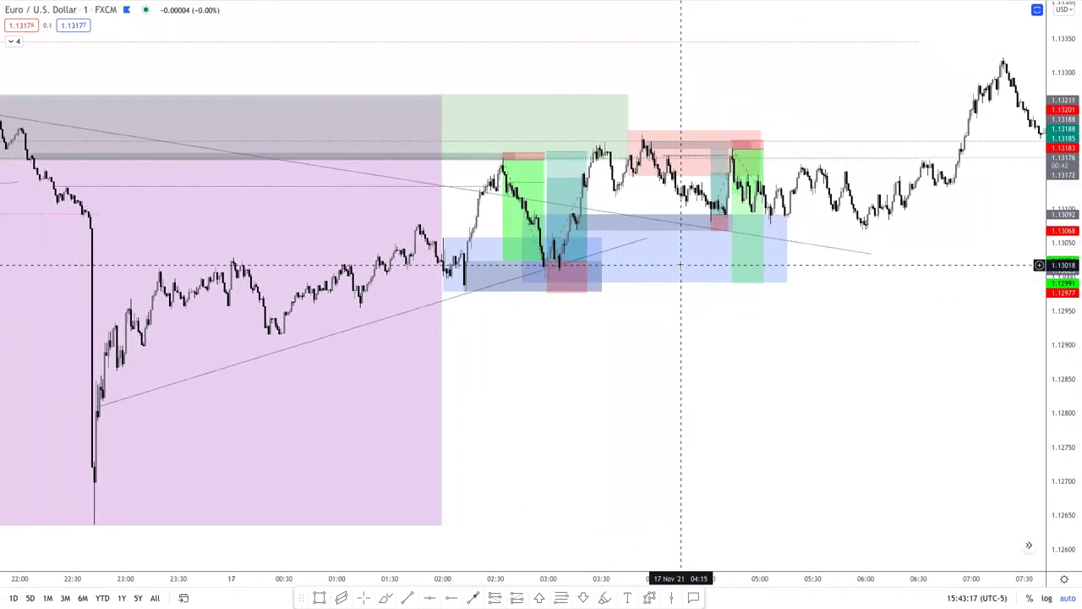
scroll(561, 419, up, 3)
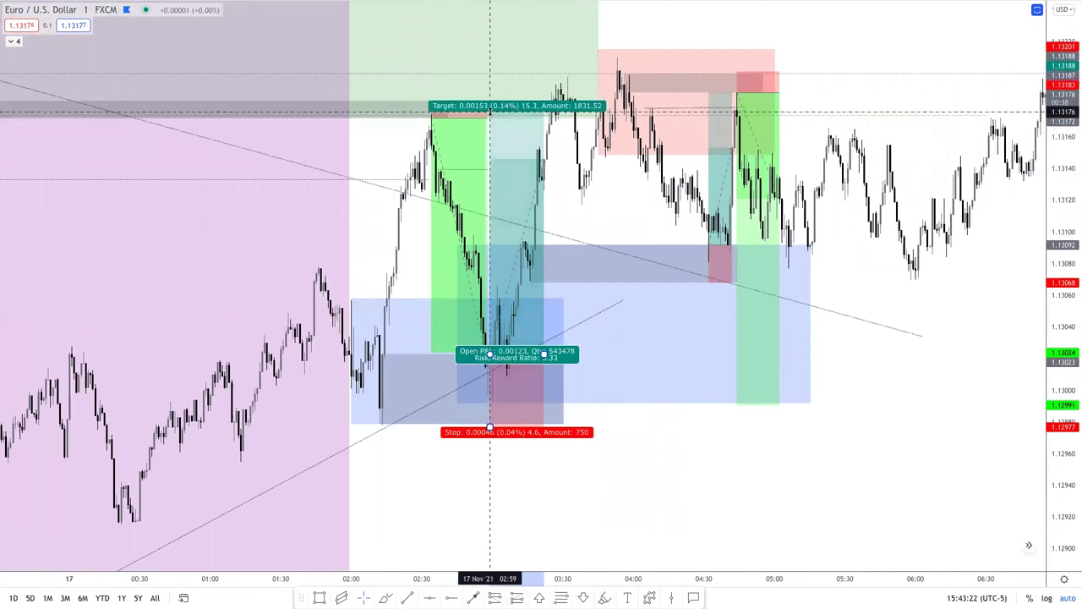
drag(490, 114, 491, 114)
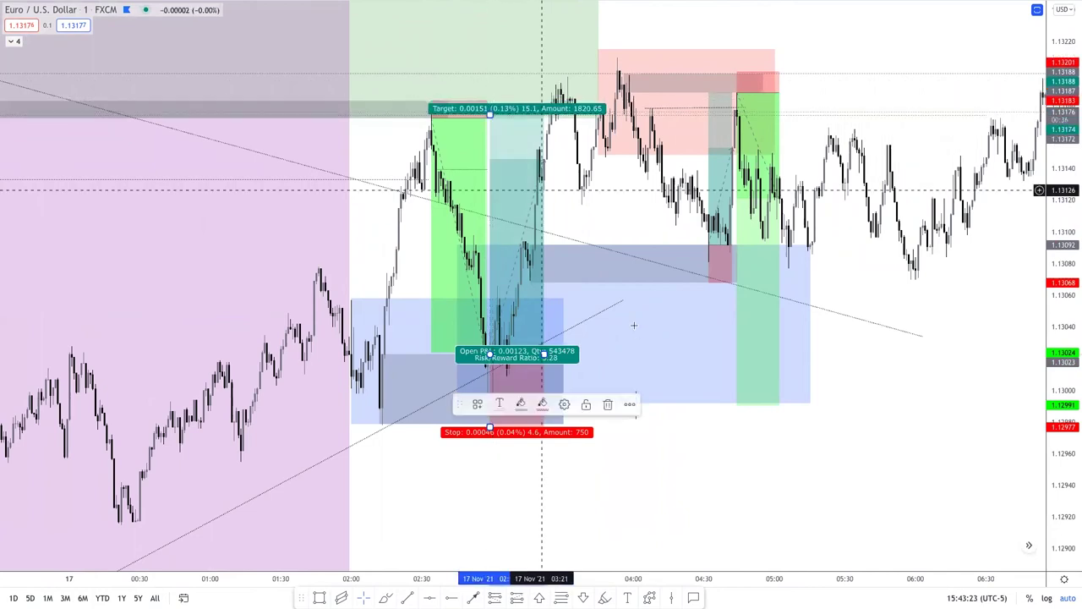
drag(544, 353, 570, 355)
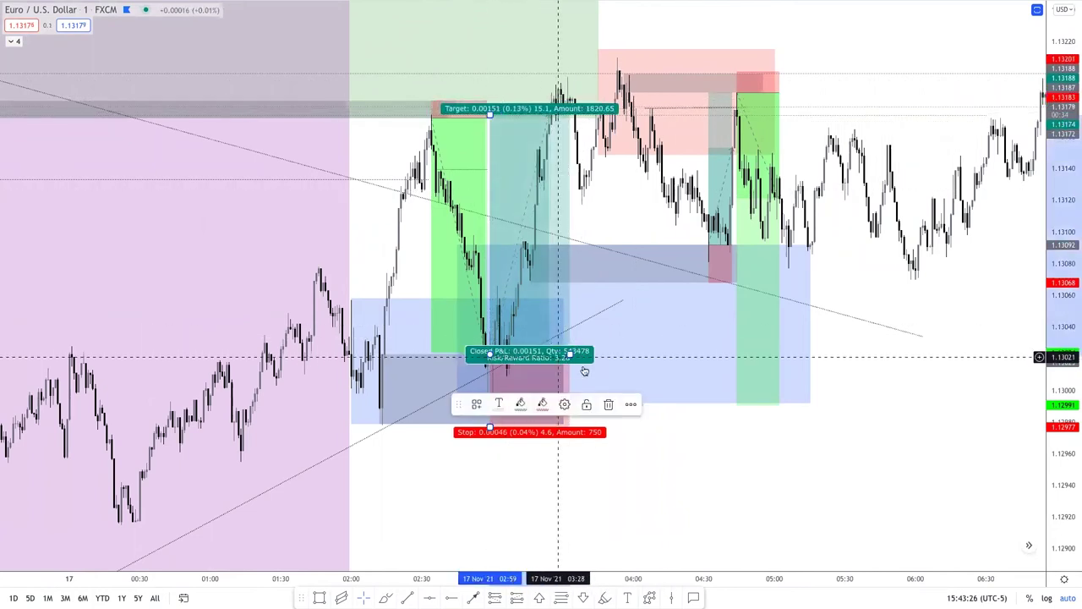
click(669, 447)
scroll(686, 461, down, 1)
scroll(686, 461, down, 1)
click(596, 194)
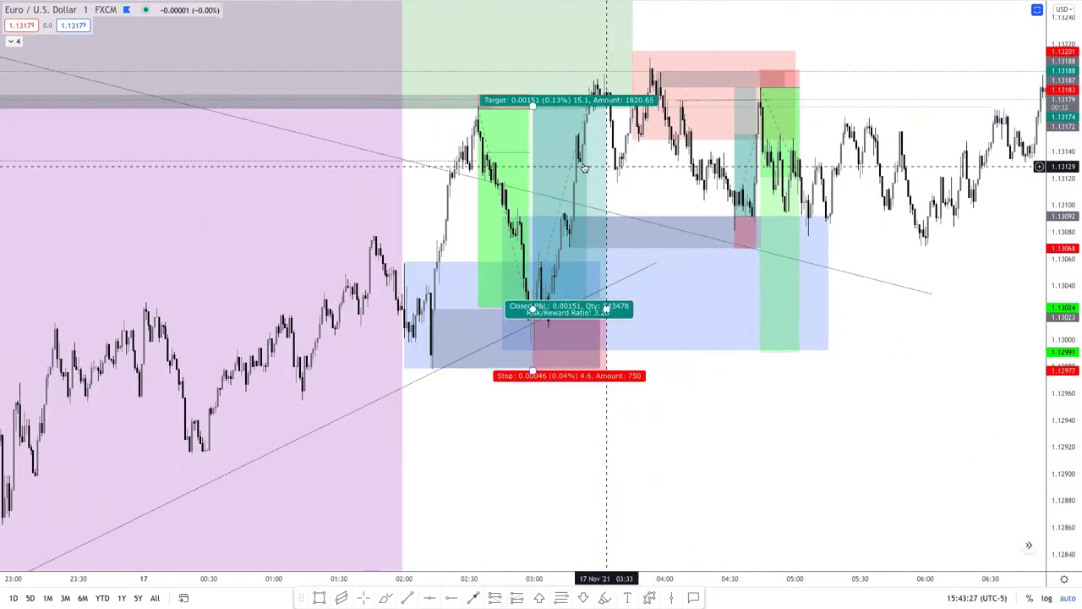
click(754, 464)
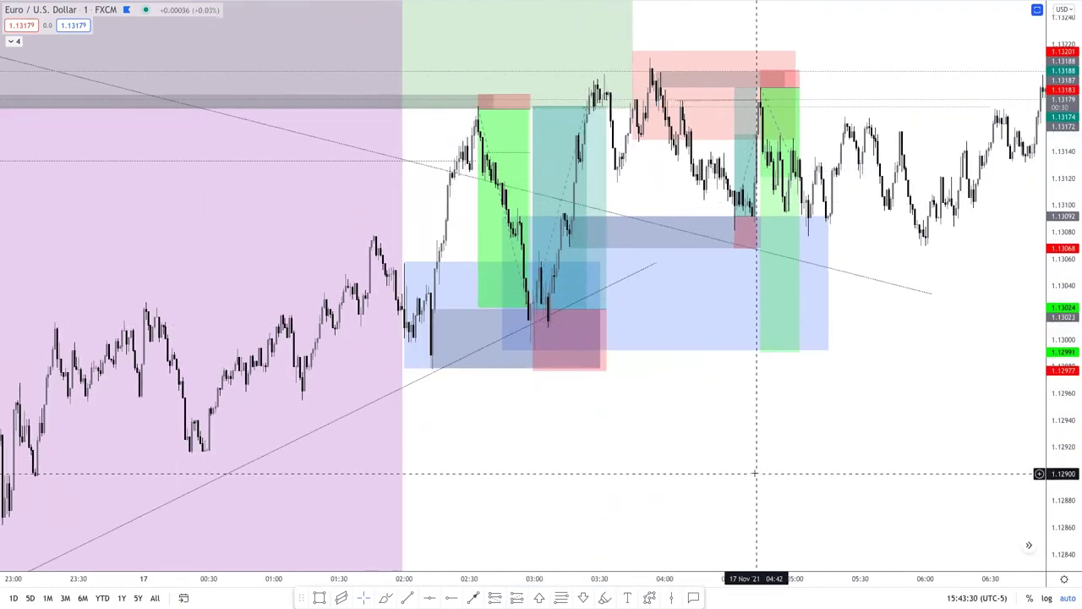
scroll(756, 464, down, 1)
scroll(756, 464, up, 2)
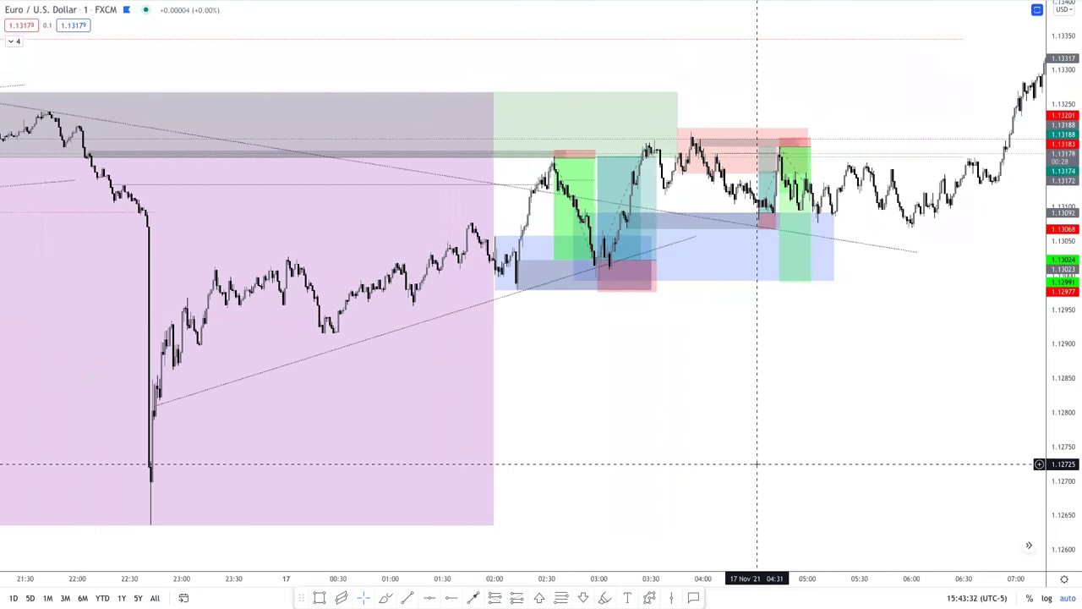
Raise the 02:59 long position's target to the green zone's upper edge at 1.13268 and extend its end to about 03:41
click(689, 155)
drag(686, 156, 688, 92)
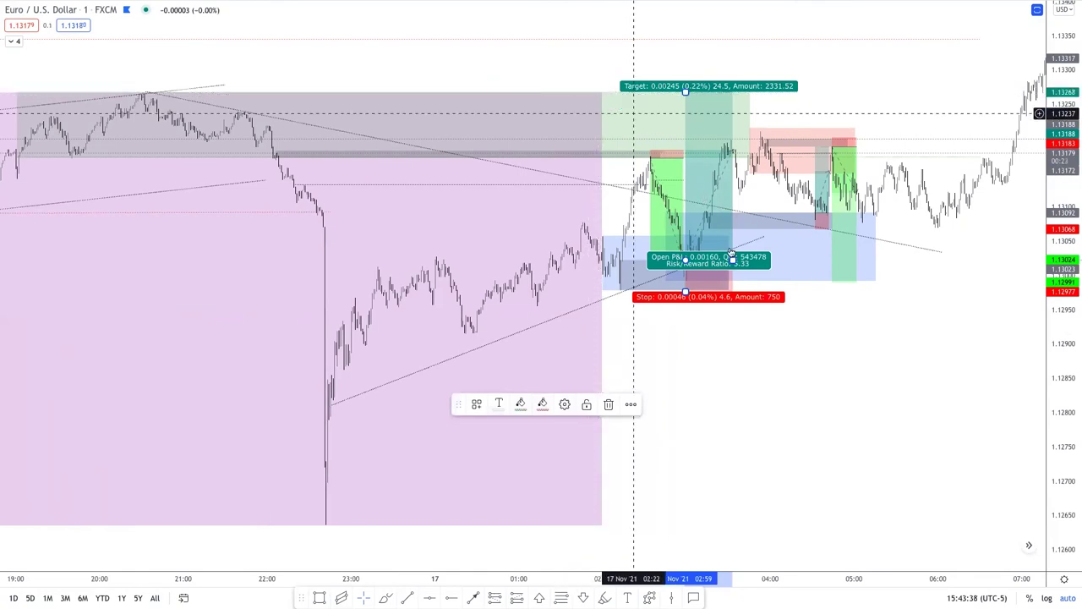
drag(732, 258, 744, 264)
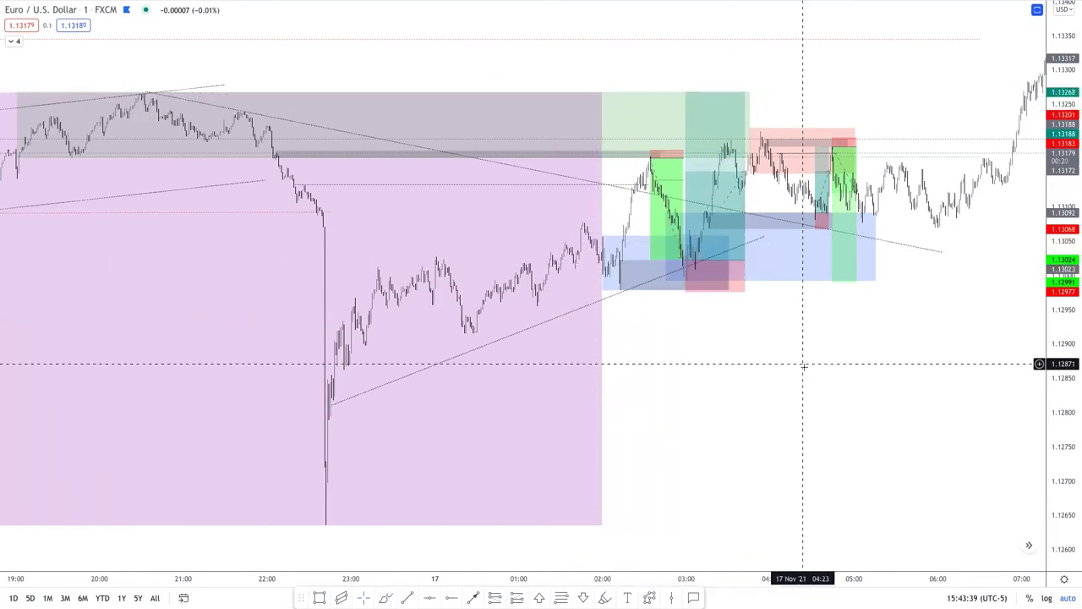
Examine the 02:59 long position against the 16 November purple range, the trend lines and the 17 November peak after 07:00
scroll(828, 379, down, 3)
scroll(811, 380, down, 2)
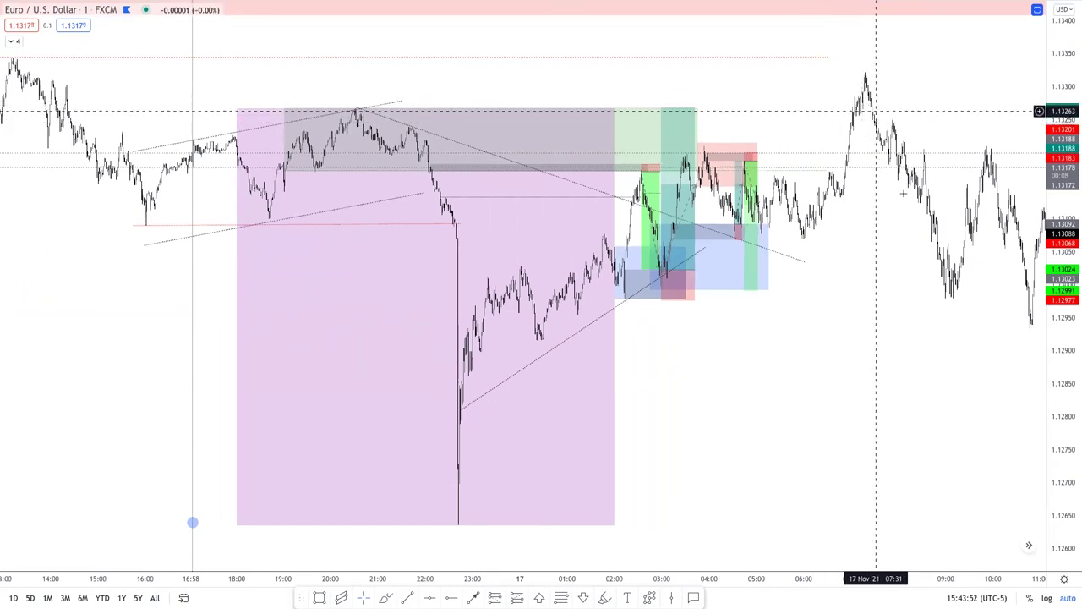
scroll(893, 294, up, 2)
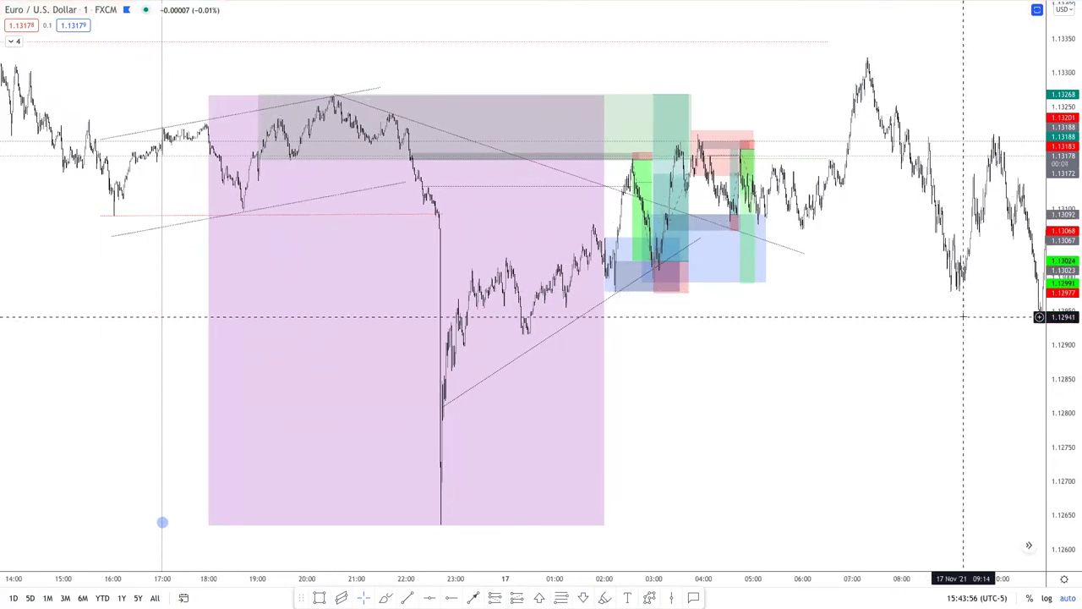
click(669, 260)
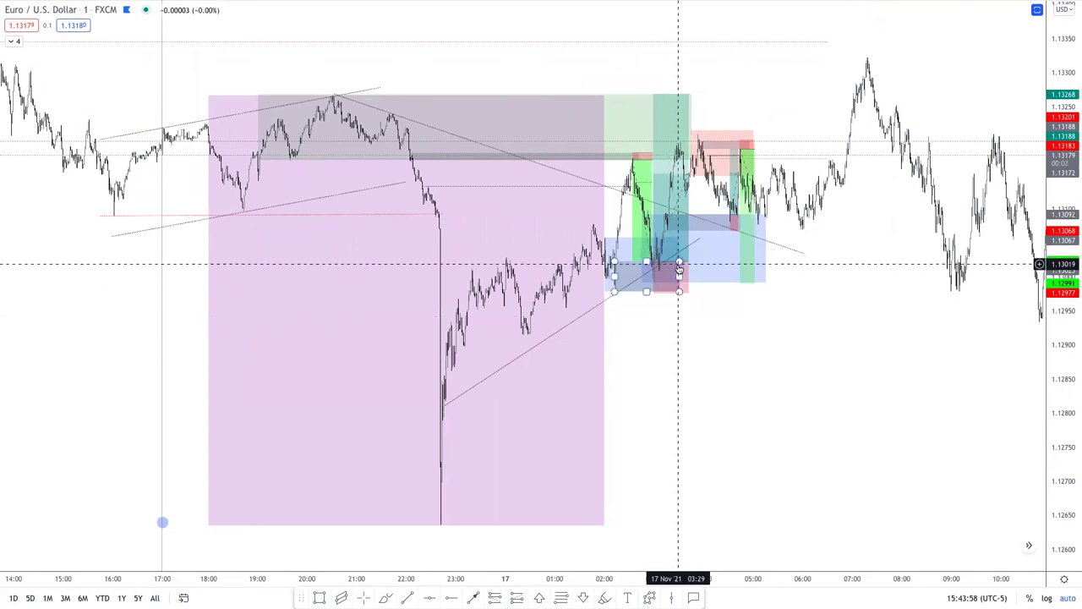
click(955, 341)
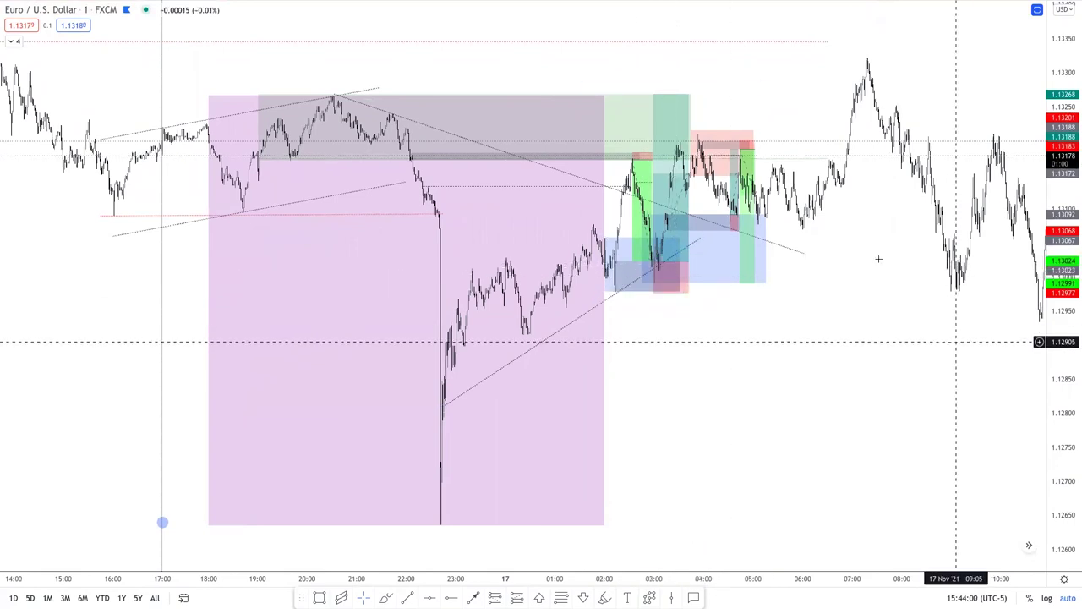
scroll(878, 259, up, 5)
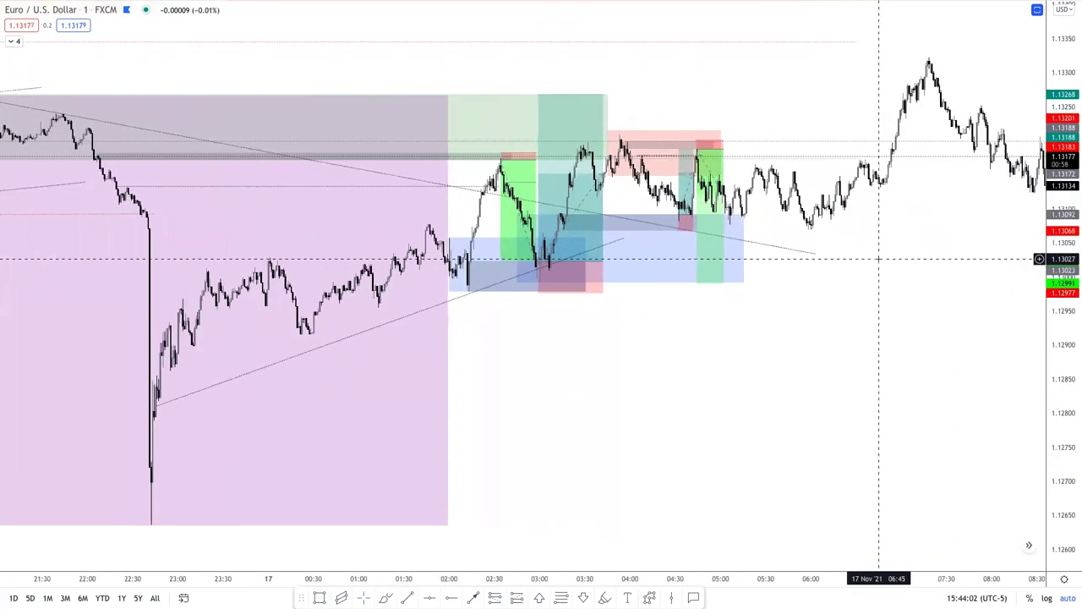
scroll(878, 259, up, 2)
scroll(879, 260, down, 5)
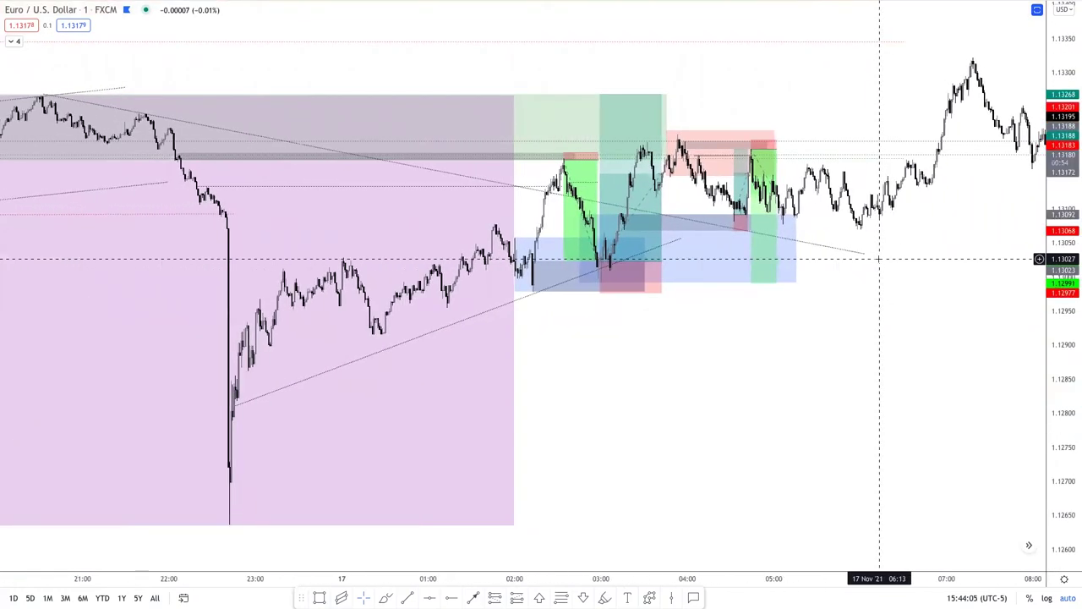
Examine the red zone around 04:00 and the last short position in relation to the preceding highs and the earlier drop
click(691, 143)
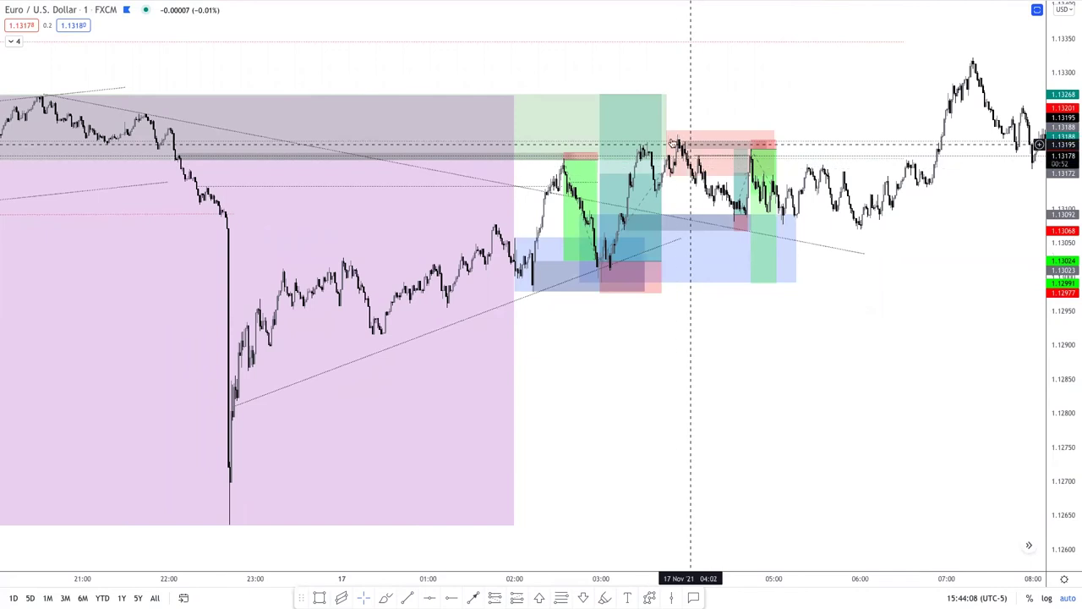
scroll(693, 137, down, 3)
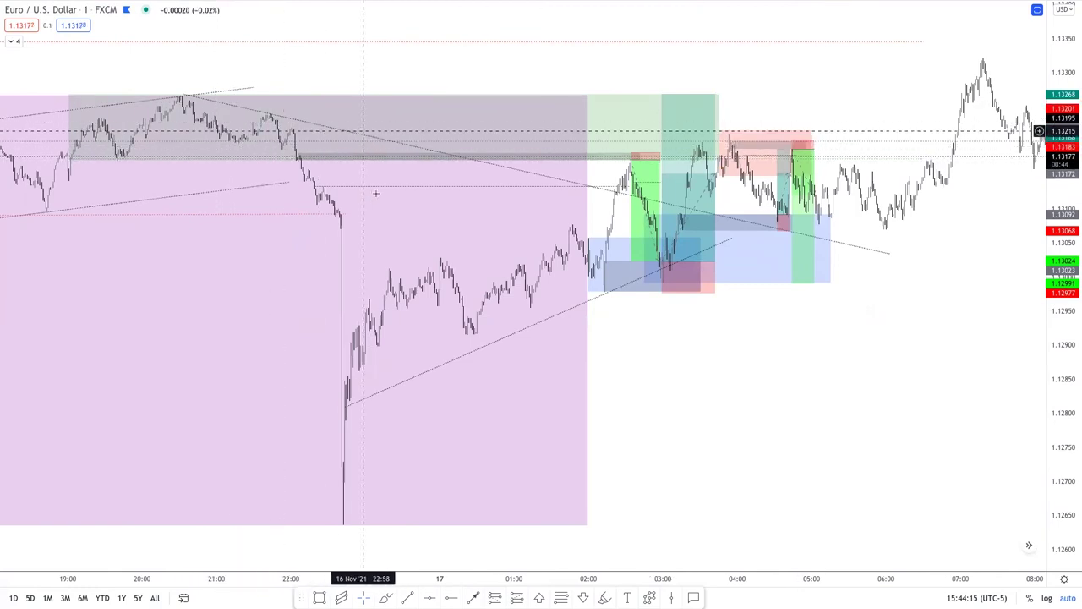
scroll(364, 131, up, 3)
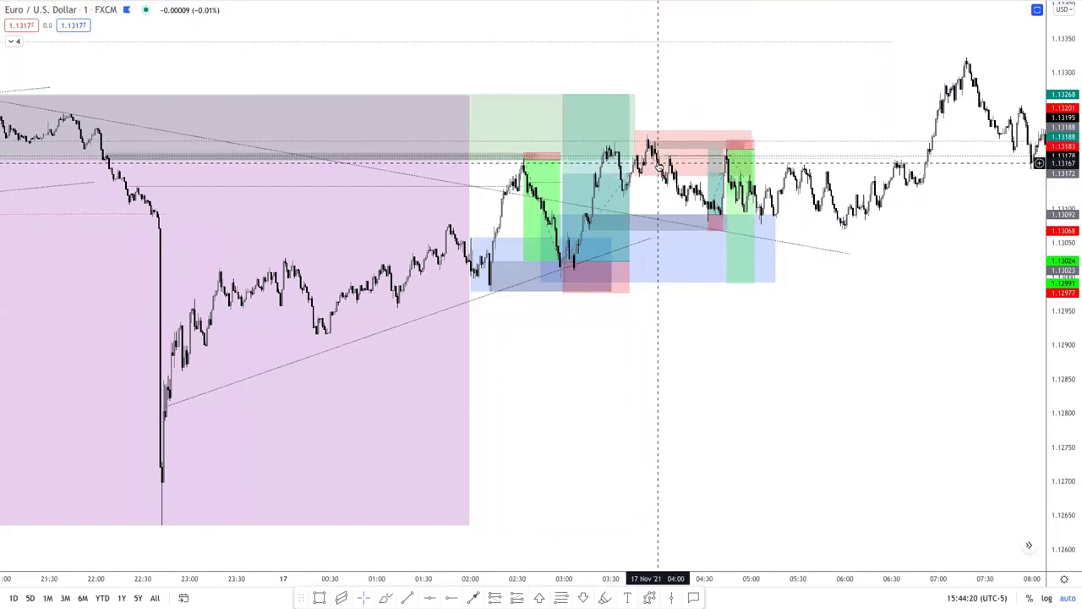
scroll(661, 157, down, 3)
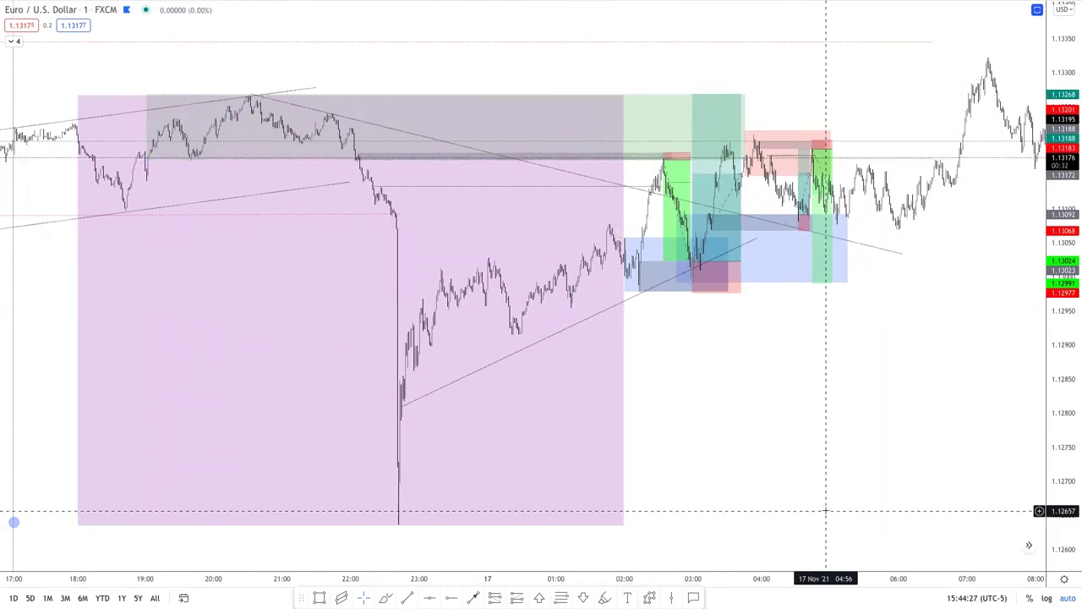
scroll(820, 486, up, 1)
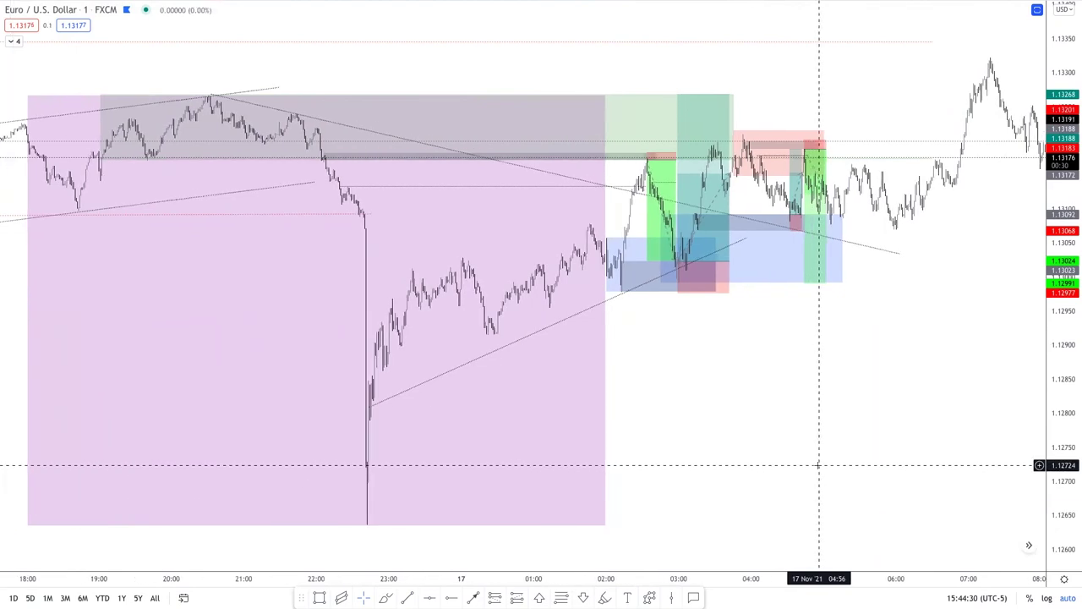
scroll(818, 465, up, 2)
scroll(818, 464, down, 1)
scroll(818, 465, up, 1)
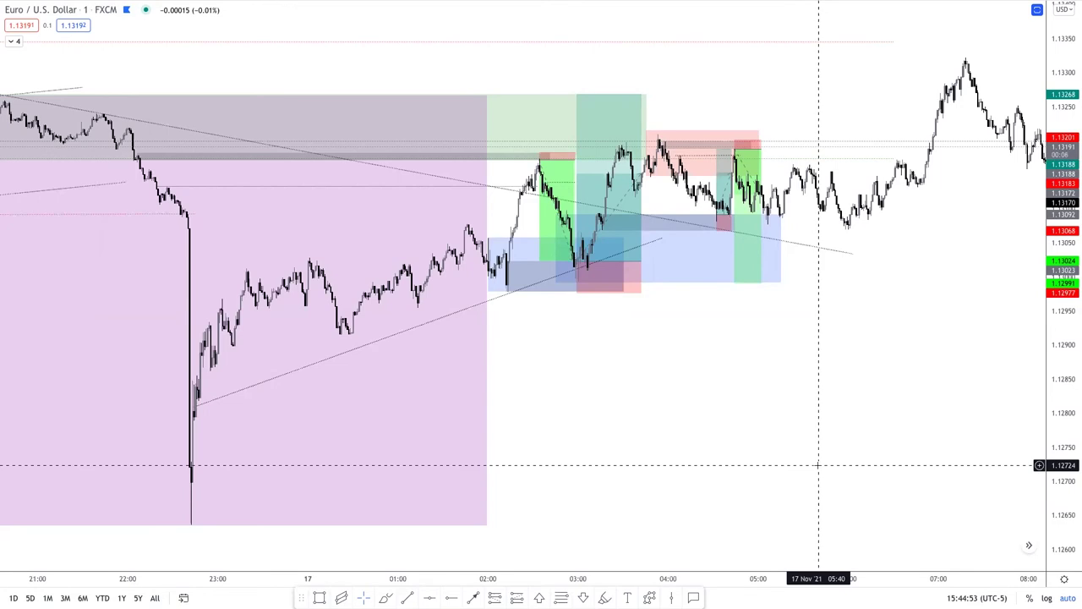
scroll(810, 461, up, 4)
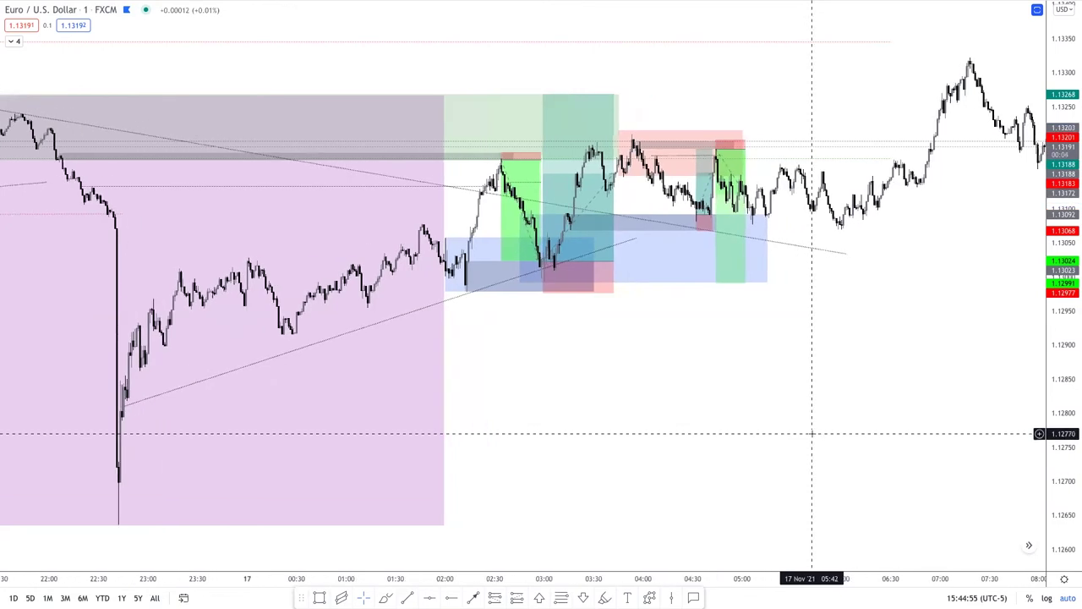
Draw a horizontal trend line at about 1.13198 across the highs from 03:24 to 03:54 on 17 November
scroll(810, 434, up, 3)
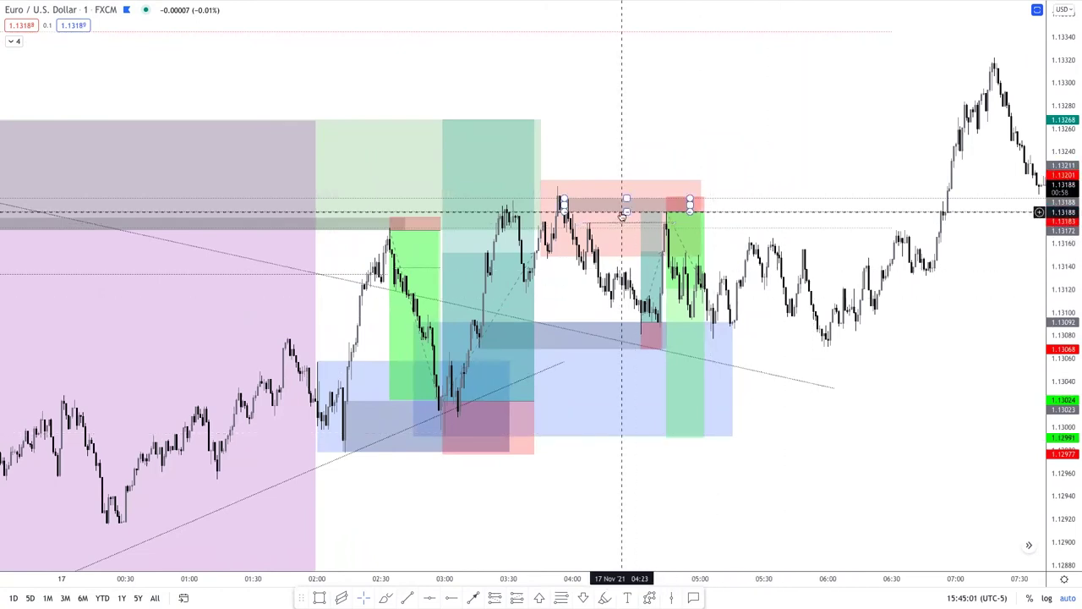
scroll(647, 321, down, 2)
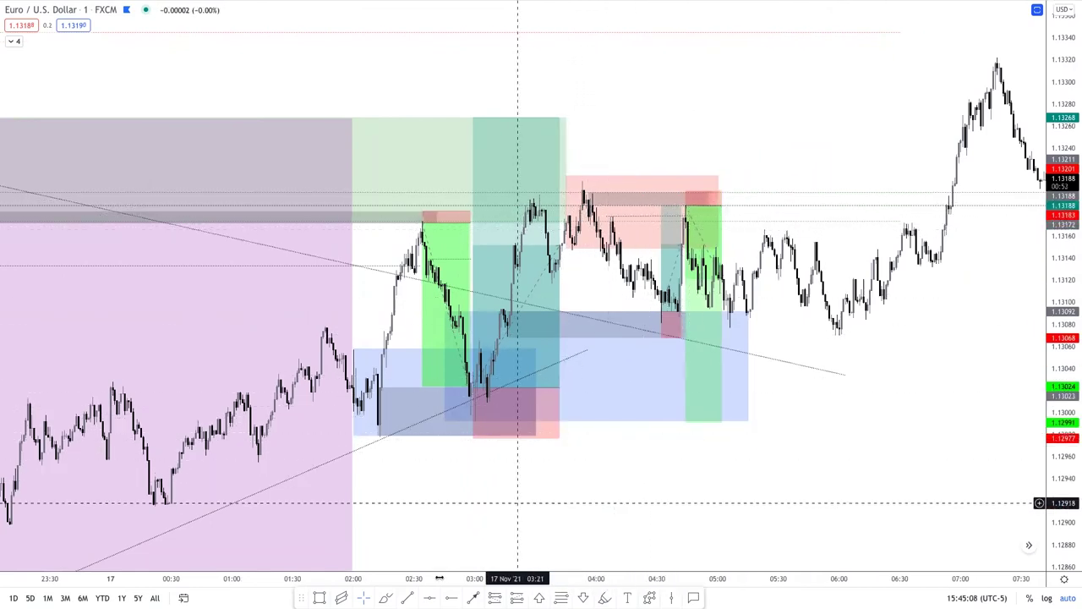
click(524, 194)
click(583, 194)
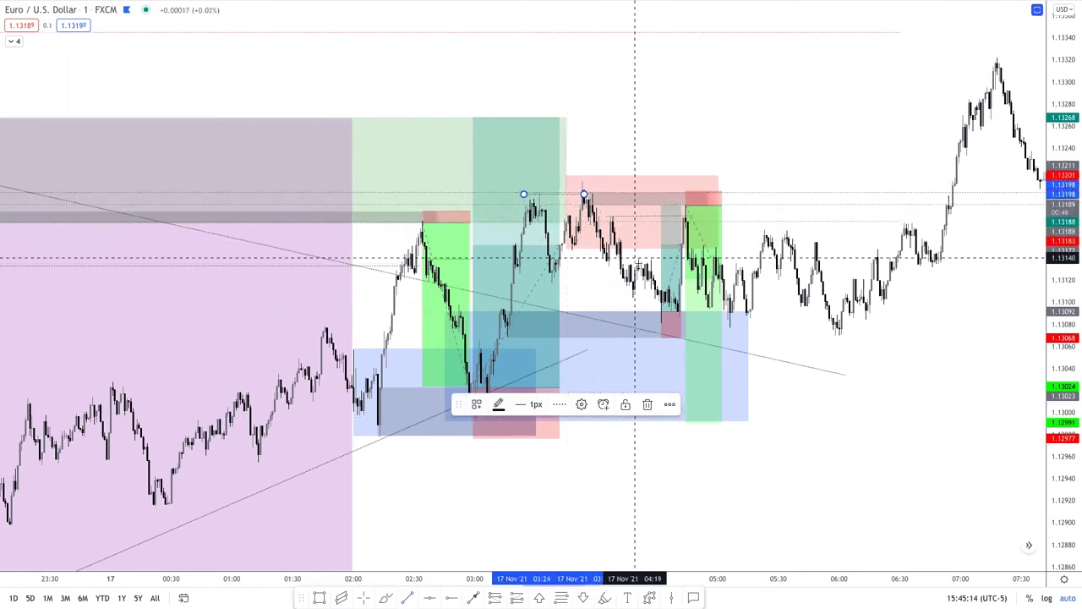
Set the last short position's target to about 1.13081 and extend its right edge to about 05:20
scroll(640, 236, down, 2)
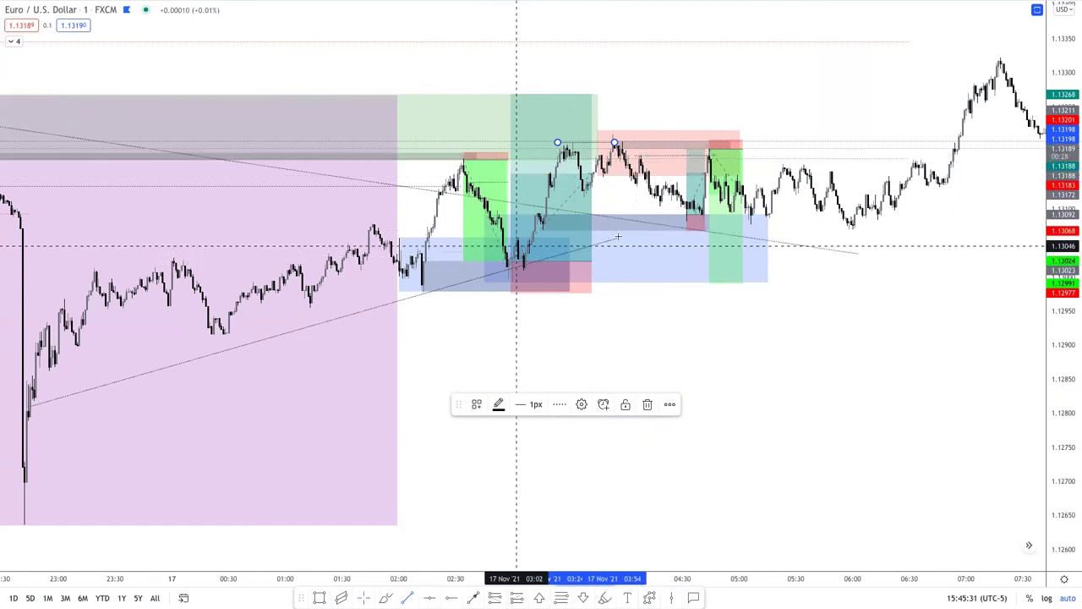
scroll(734, 381, down, 2)
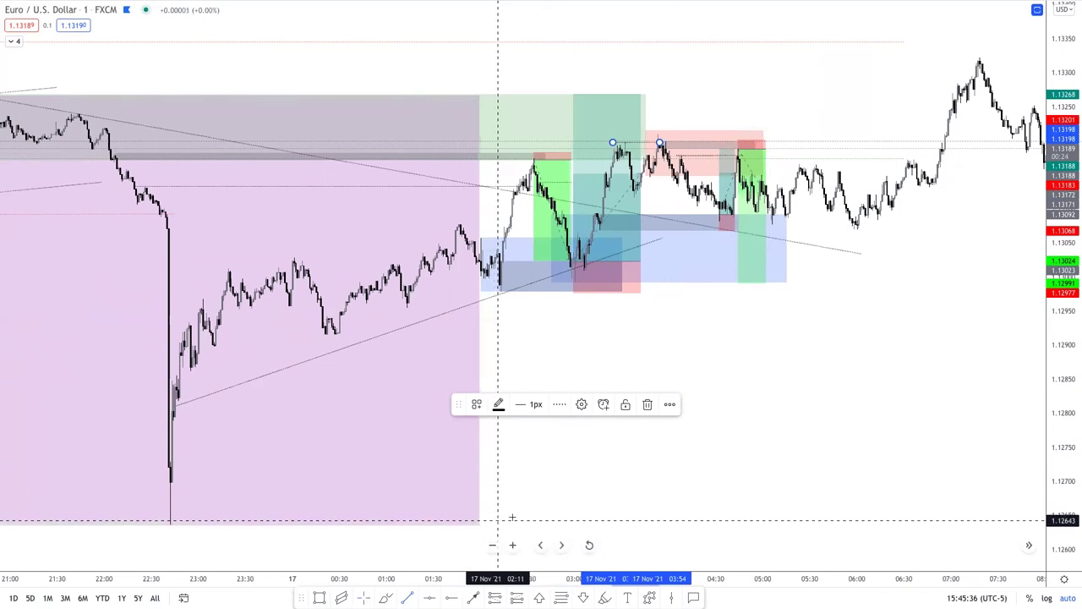
scroll(623, 406, up, 1)
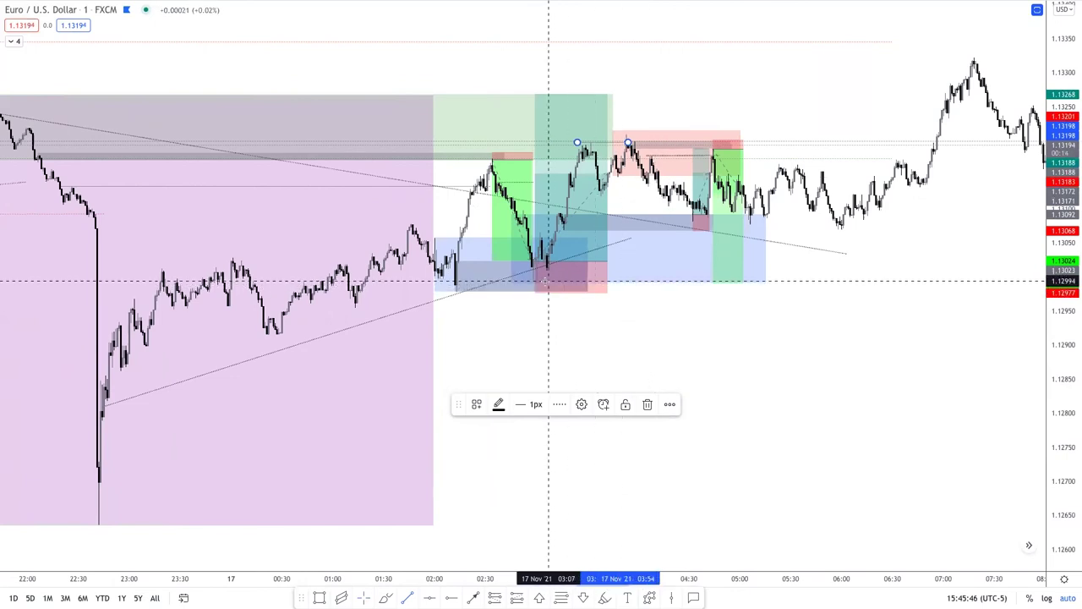
scroll(785, 322, up, 1)
scroll(785, 322, up, 2)
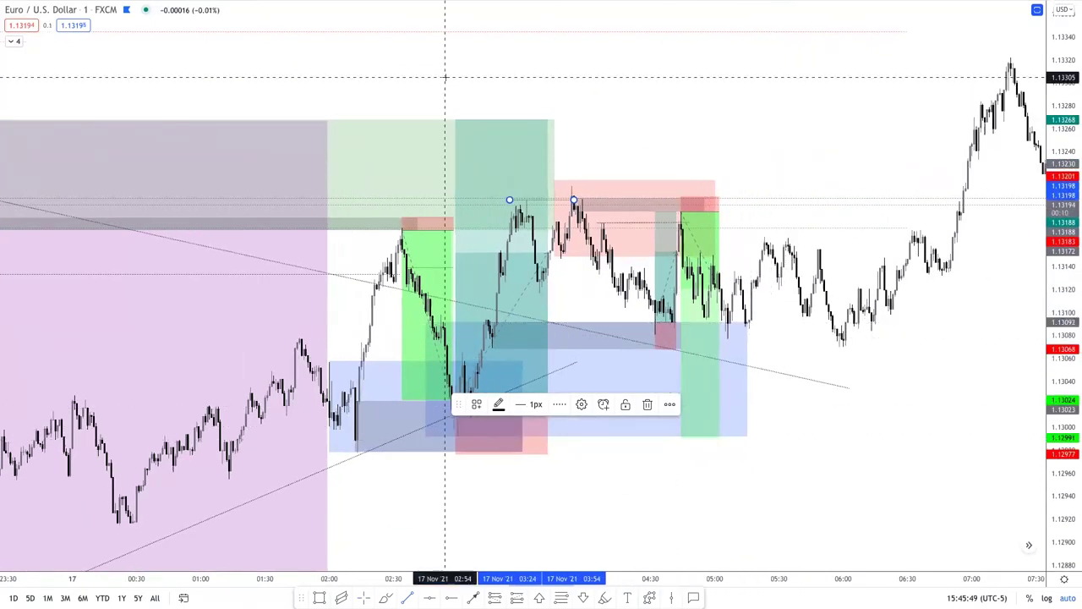
mouse_move(683, 446)
mouse_down()
mouse_move(693, 336)
mouse_move(670, 334)
mouse_up()
drag(719, 211, 757, 213)
click(858, 283)
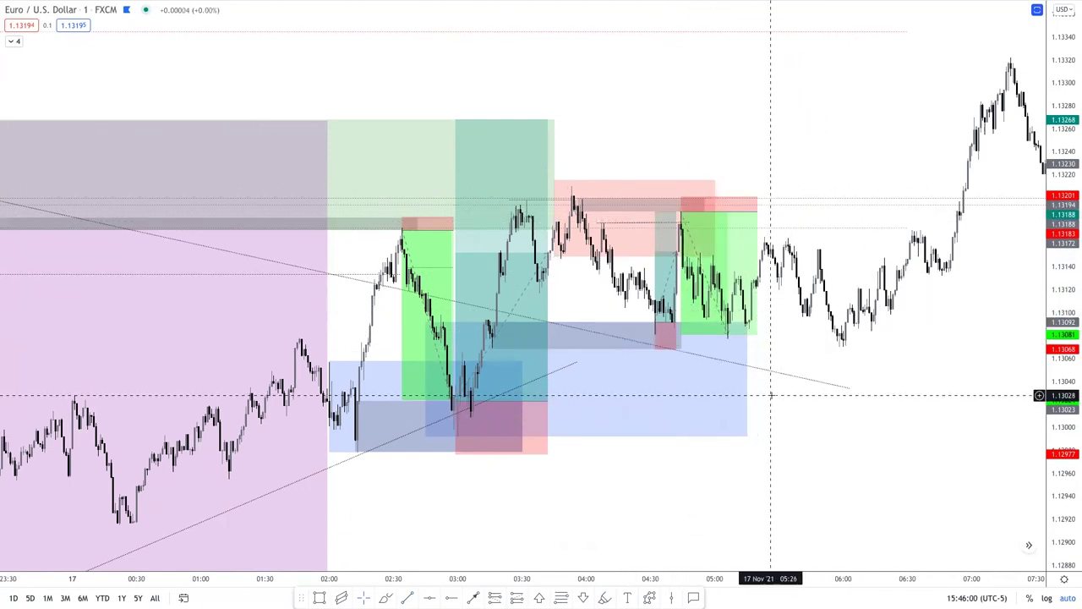
Extend the long position starting at 04:32 to about 07:04 and raise its target to about 1.13210
click(676, 319)
drag(931, 333, 980, 334)
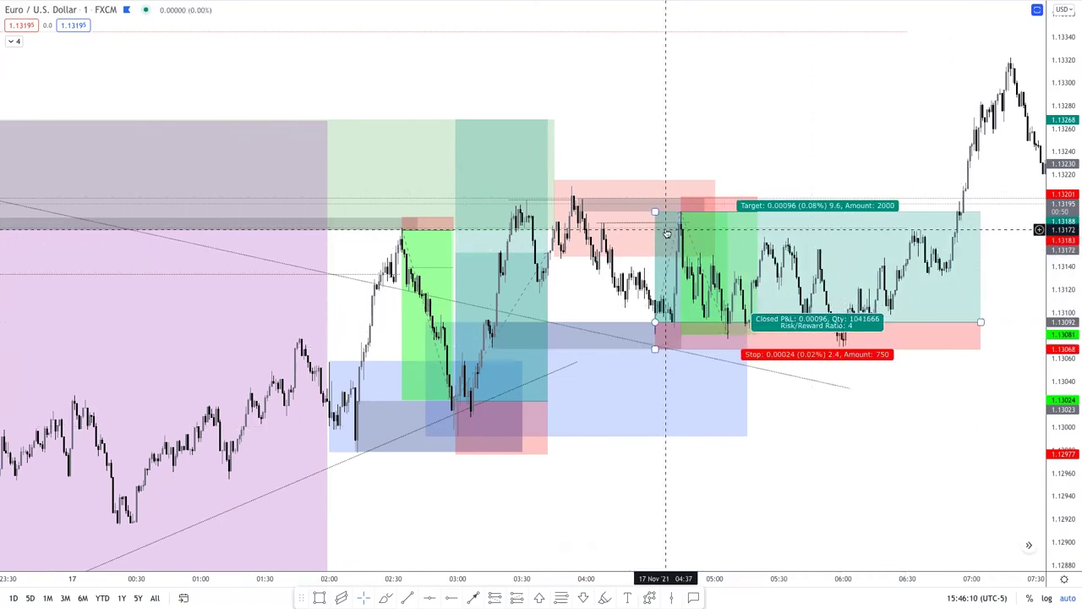
drag(655, 211, 655, 186)
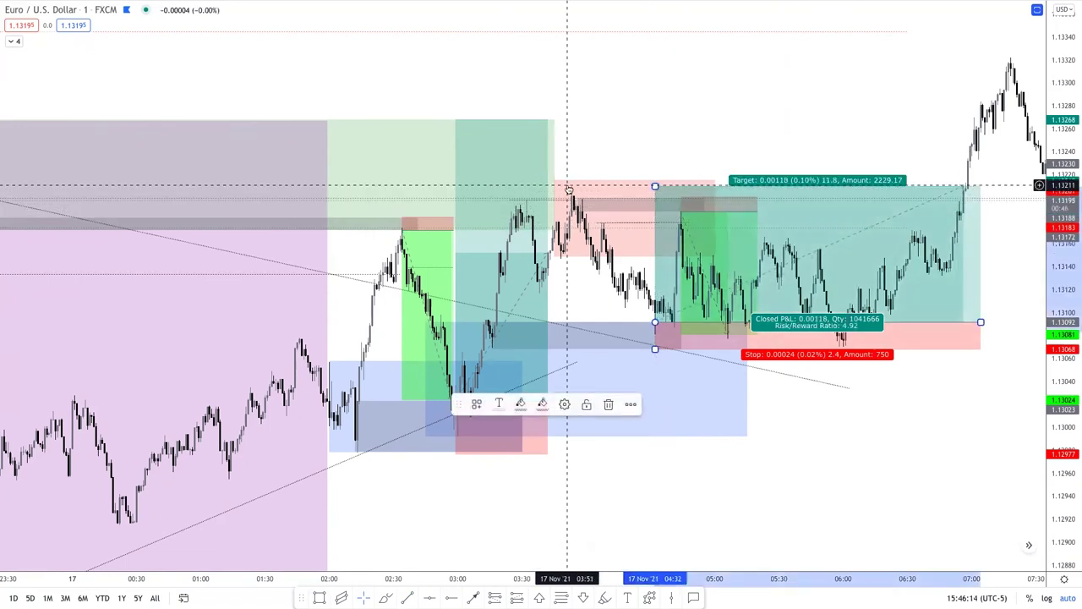
Shorten the 04:32 long position to end at about 05:14 and raise its target to the green zone's upper edge at 1.13268
drag(980, 322, 743, 320)
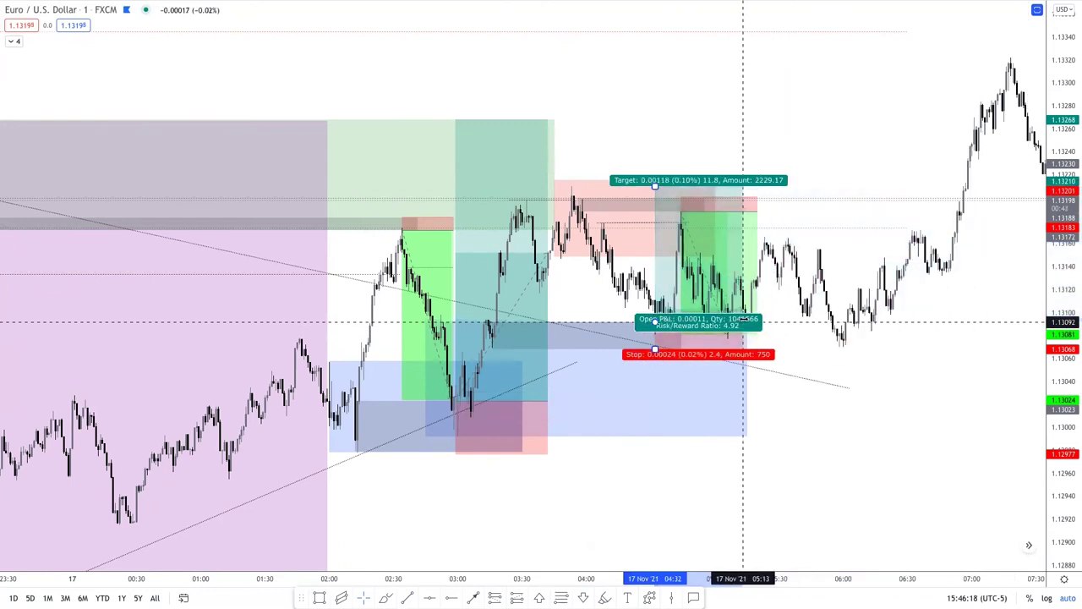
drag(655, 185, 650, 121)
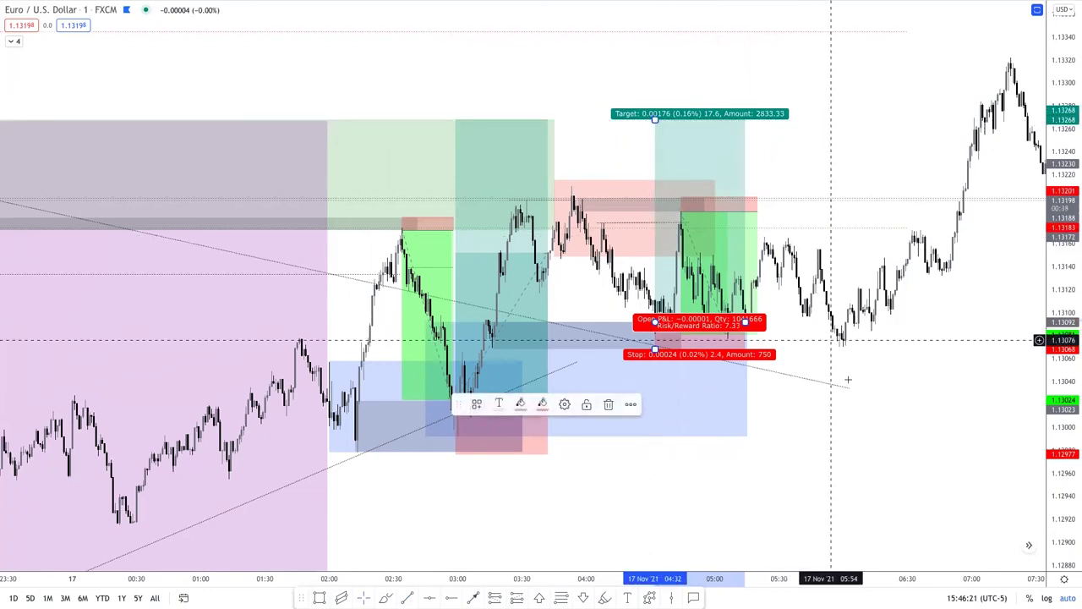
click(913, 374)
scroll(848, 380, down, 3)
scroll(848, 380, down, 5)
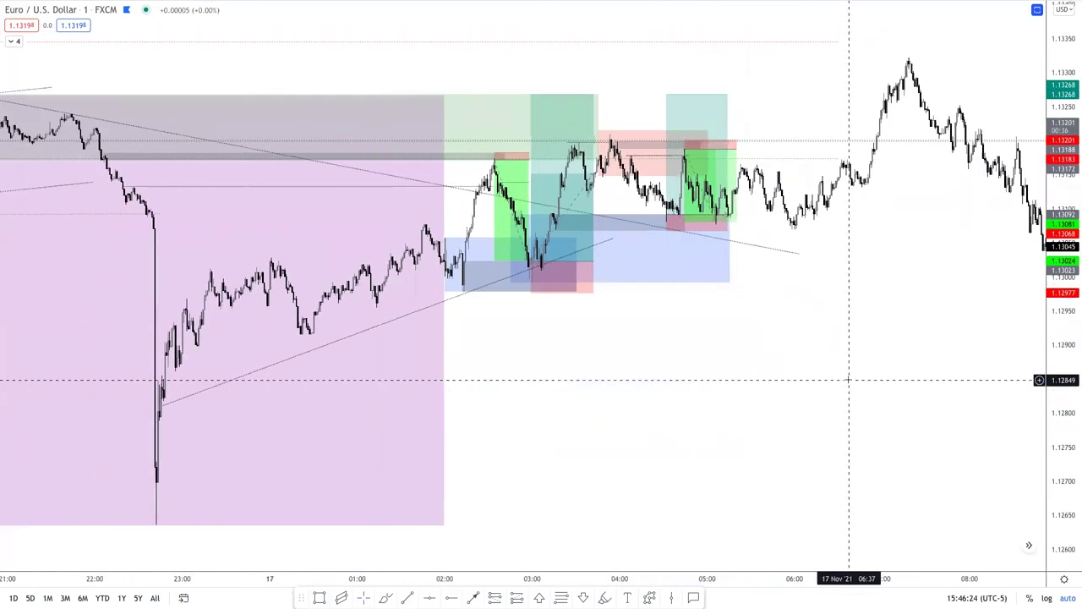
Add a callout reading "1:13" to the short position entered near 02:35 on 17 November, placing its text box below the trade
scroll(847, 379, down, 2)
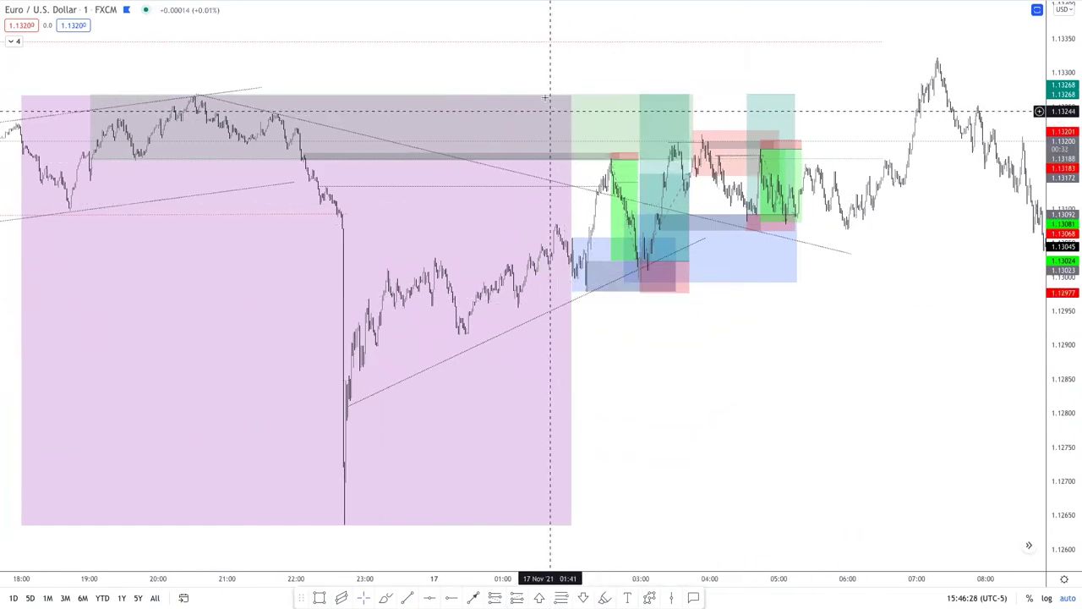
scroll(762, 400, up, 5)
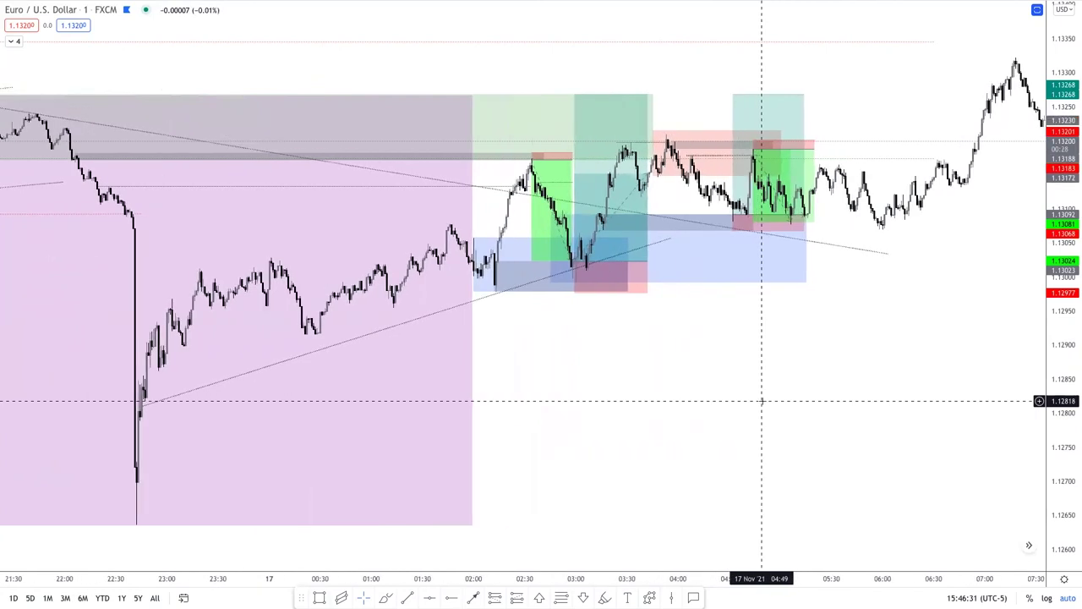
scroll(762, 400, up, 1)
scroll(879, 397, down, 2)
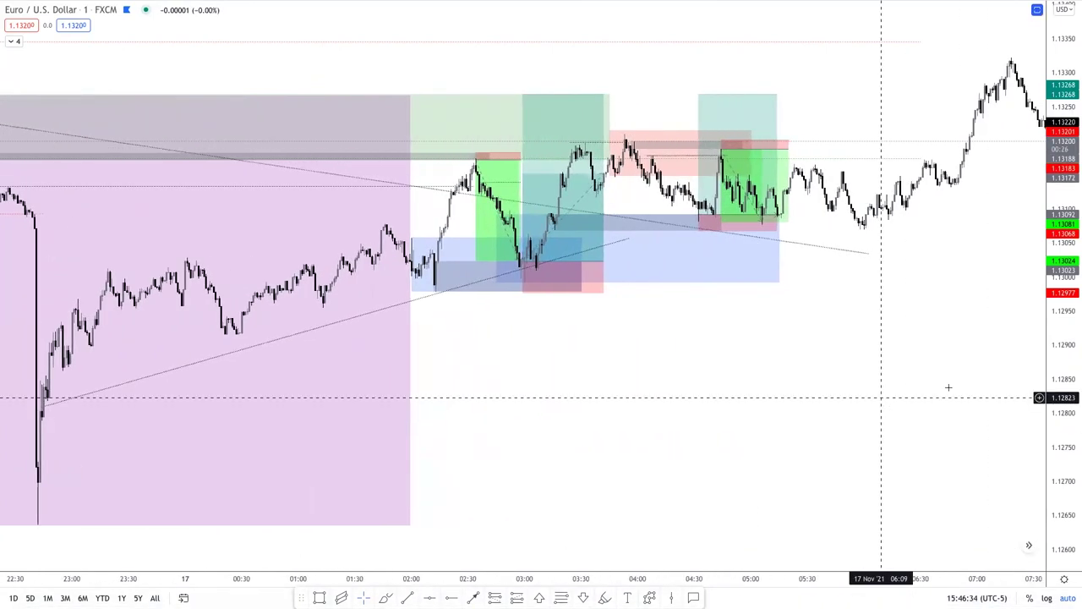
drag(872, 437, 847, 510)
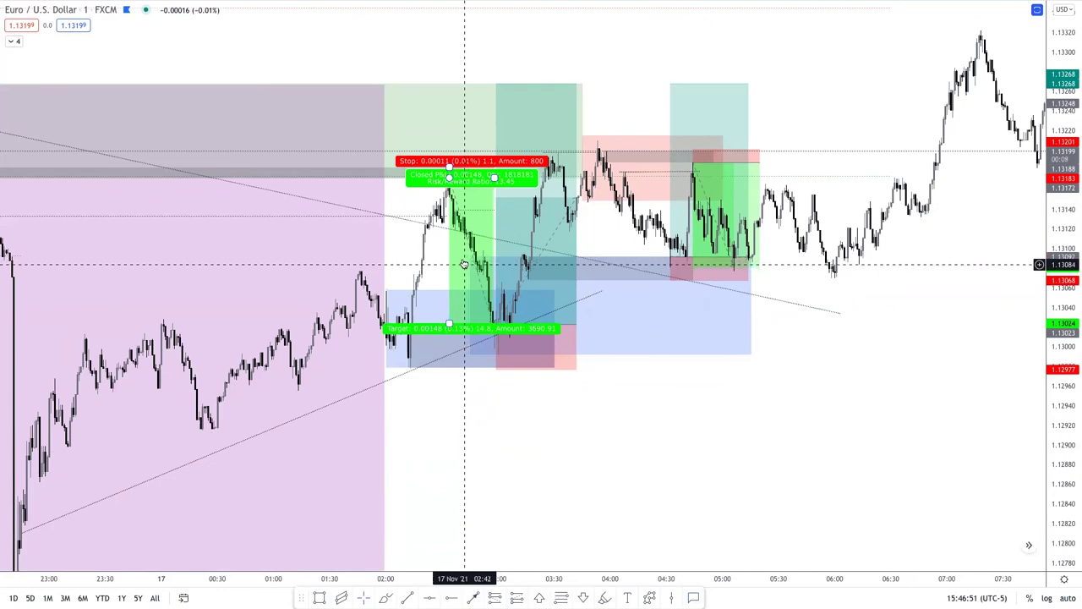
click(464, 316)
click(538, 482)
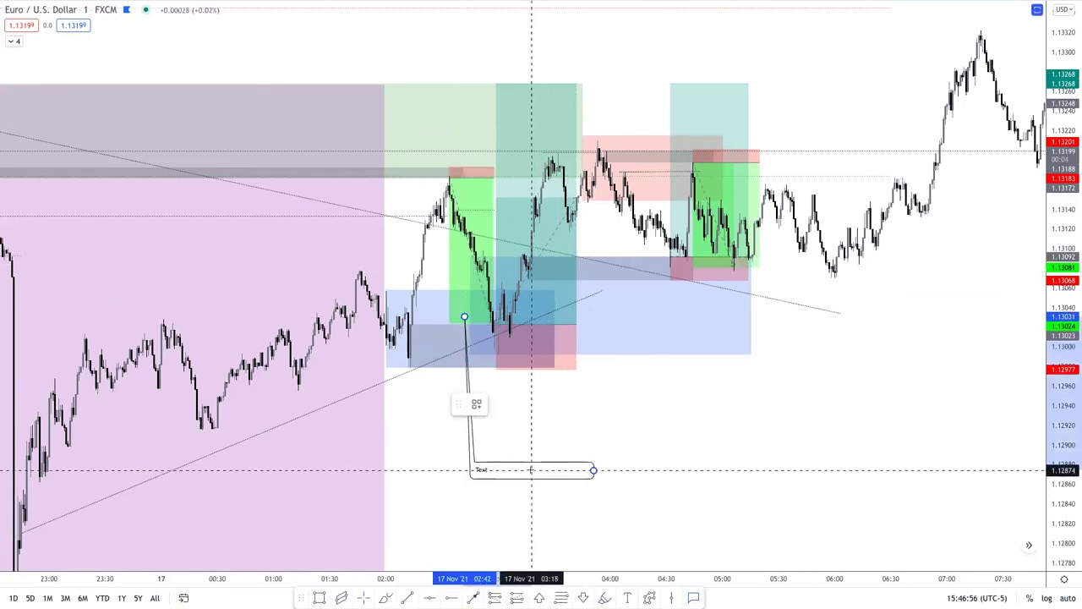
double_click(538, 474)
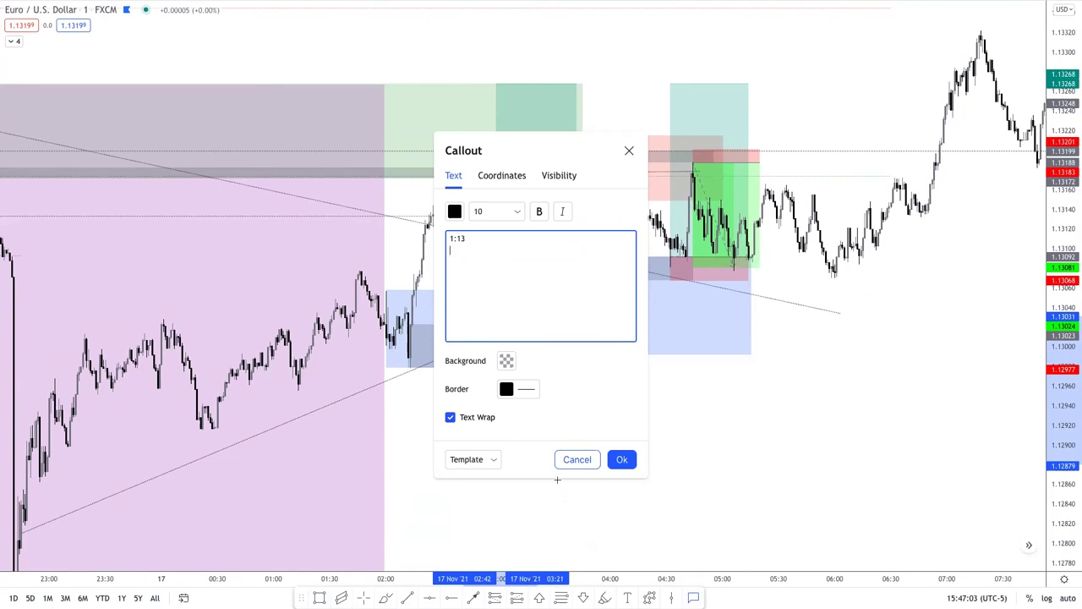
click(622, 459)
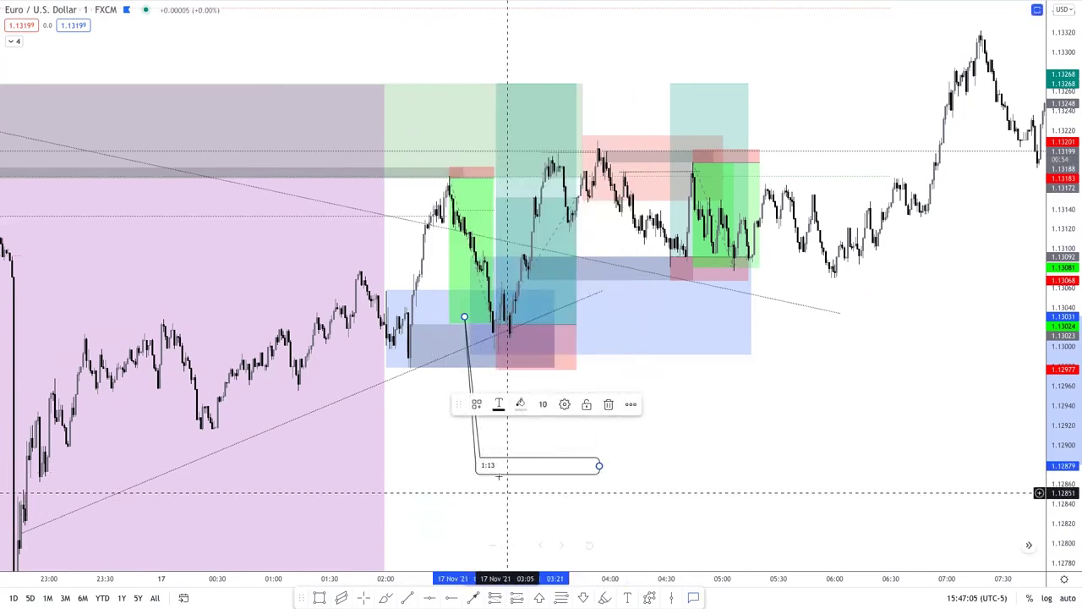
drag(497, 469, 442, 446)
click(603, 475)
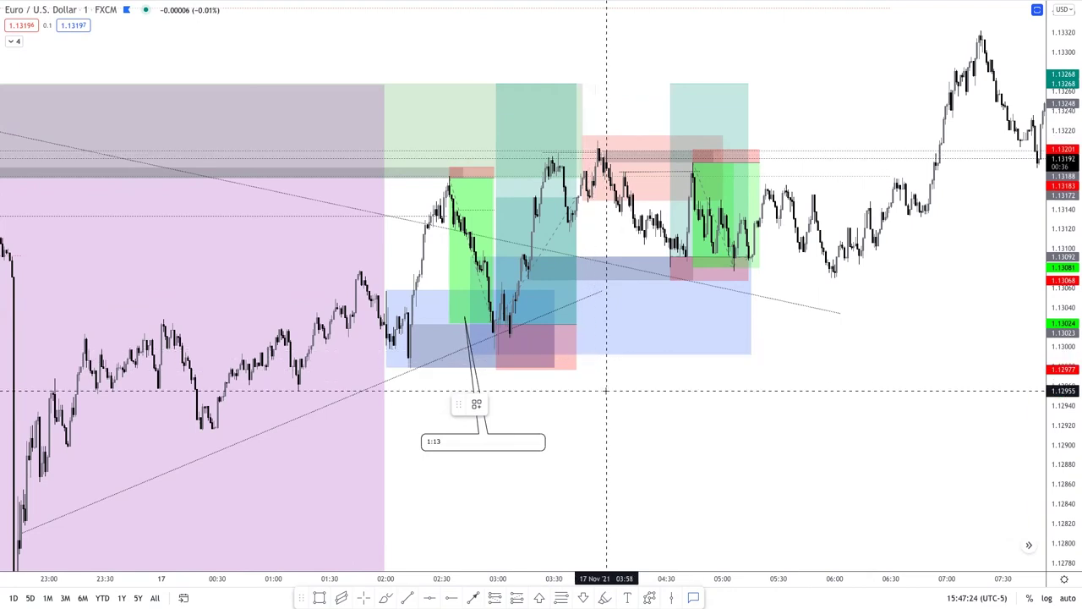
Place a callout at the stop zone of the 03:00 long position and lower that position's target to about 1.13266
click(558, 369)
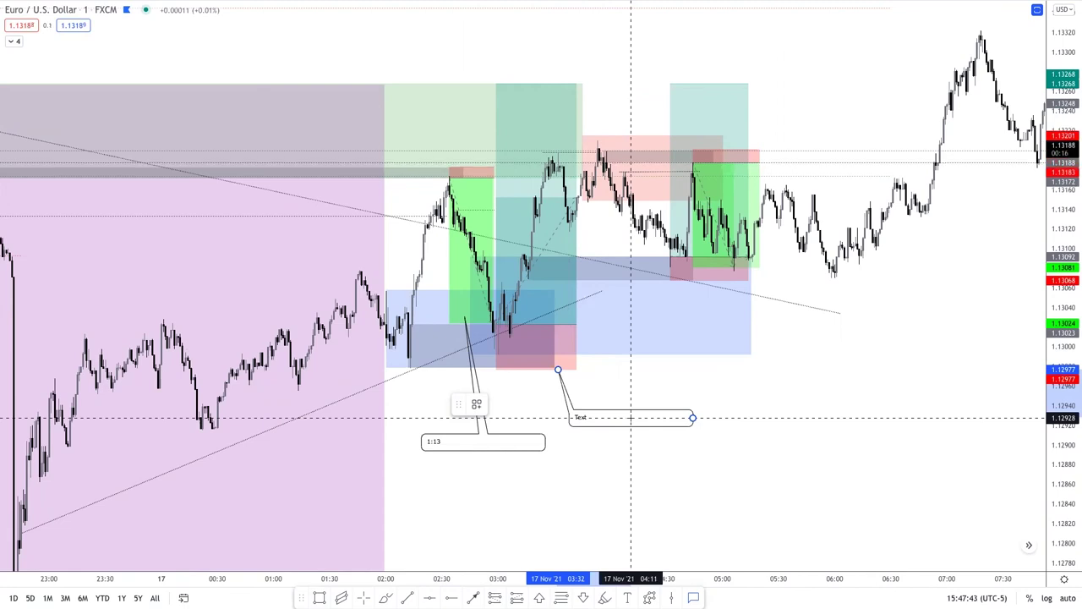
mouse_move(630, 417)
mouse_down()
mouse_move(623, 357)
mouse_move(631, 415)
mouse_up()
double_click(631, 415)
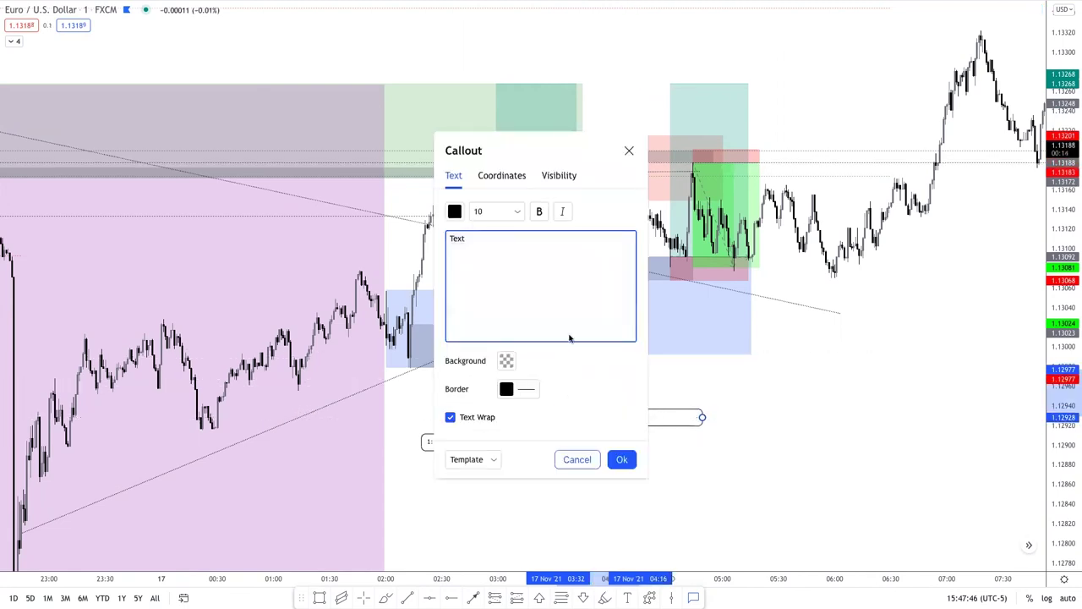
drag(586, 146, 709, 326)
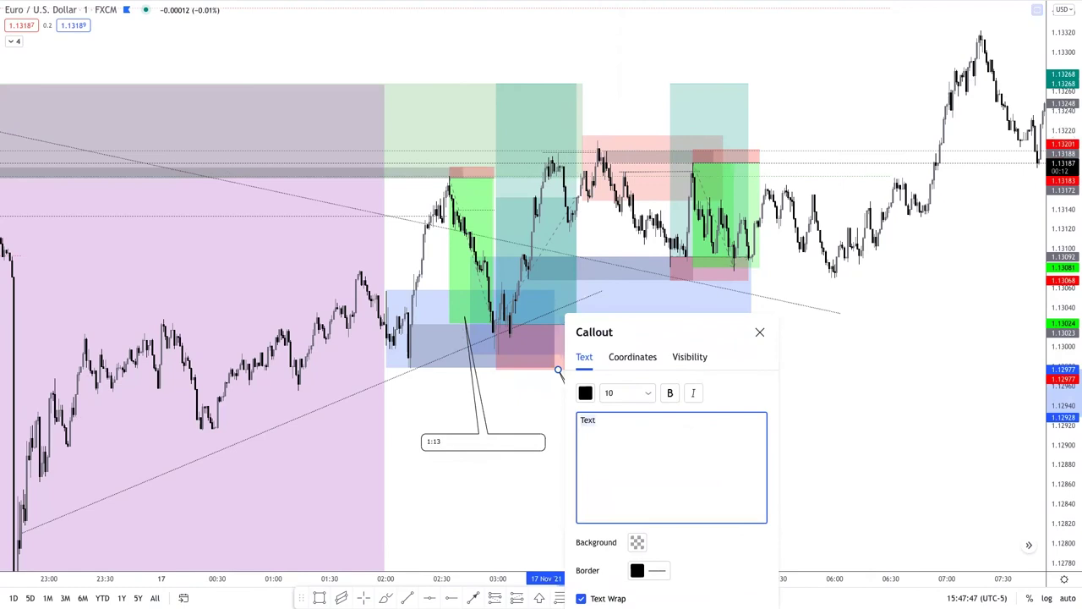
key(Escape)
mouse_move(496, 82)
mouse_down()
mouse_move(489, 175)
mouse_move(505, 66)
mouse_up()
click(818, 431)
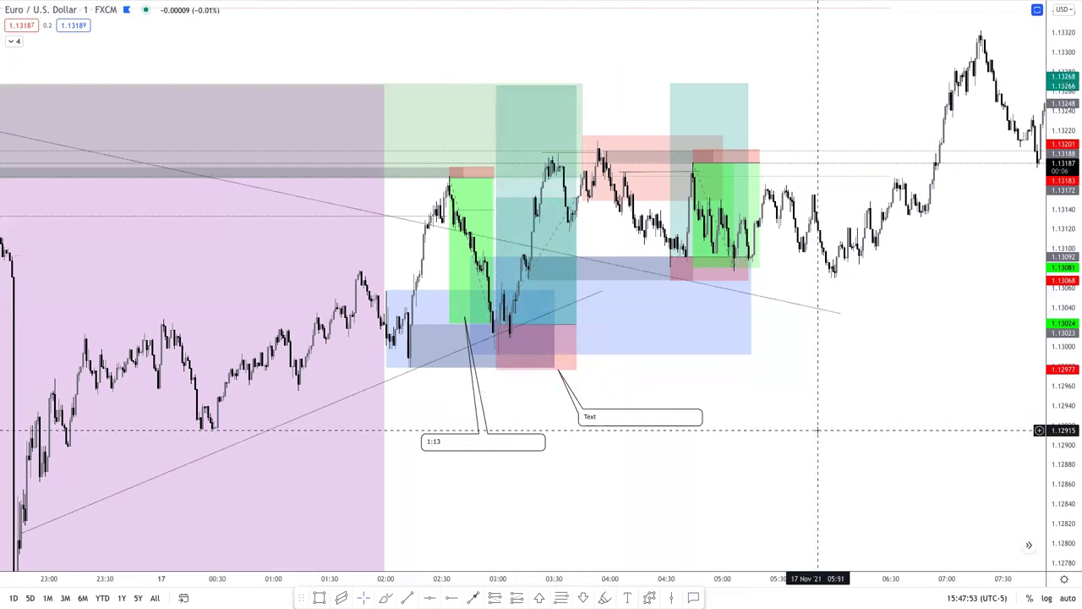
Set the 03:00 long position's callout text to 1:3, 1:5 and BE on separate lines and move its box closer to the trade
double_click(669, 423)
text(1:3 )
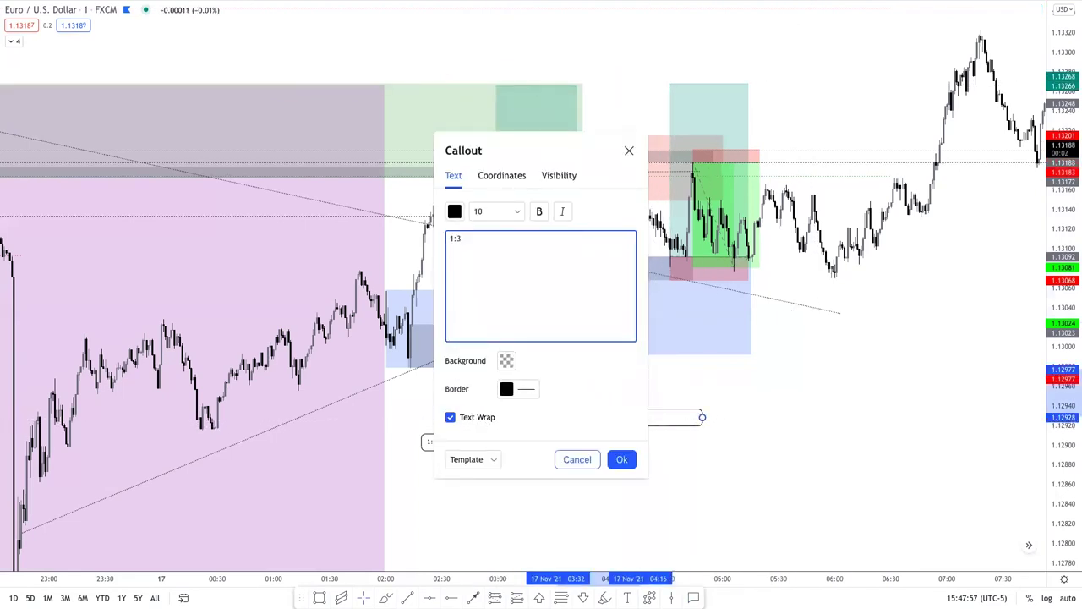
text(1:5)
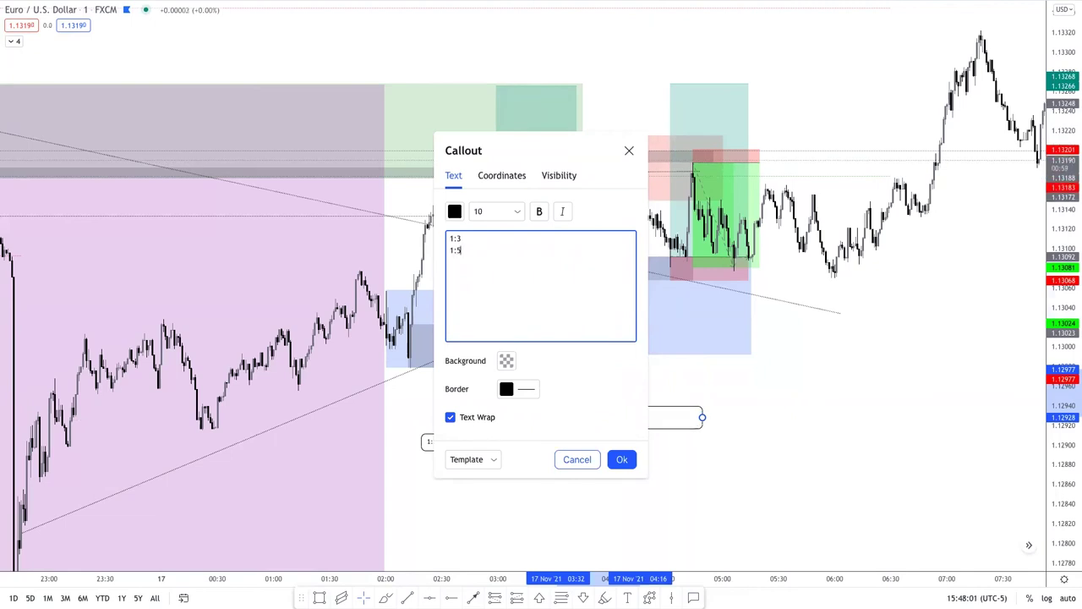
key(Return)
text(BE)
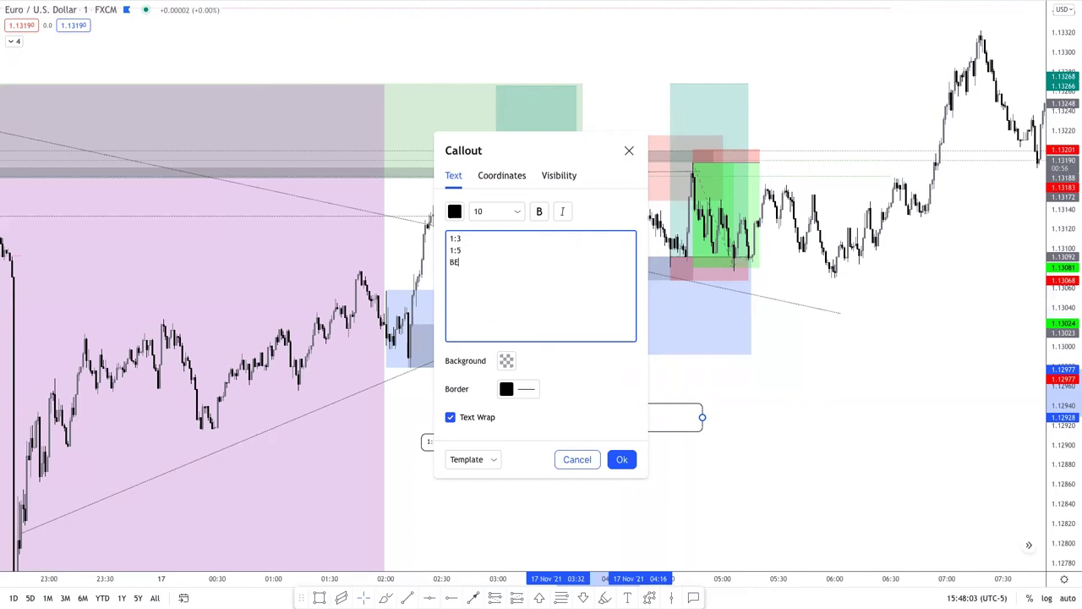
click(621, 459)
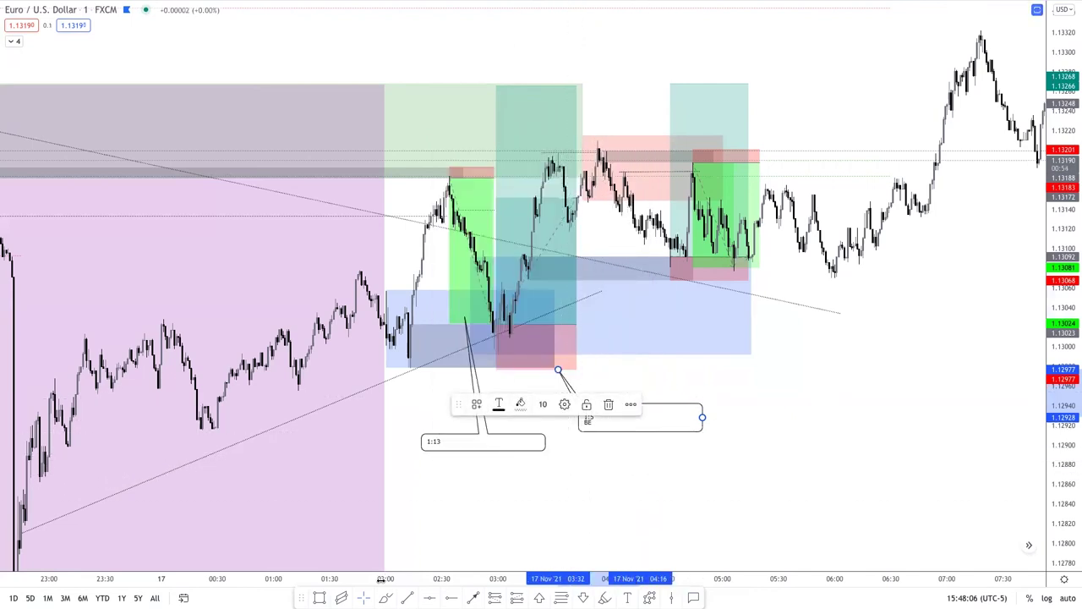
click(608, 446)
drag(617, 424, 587, 417)
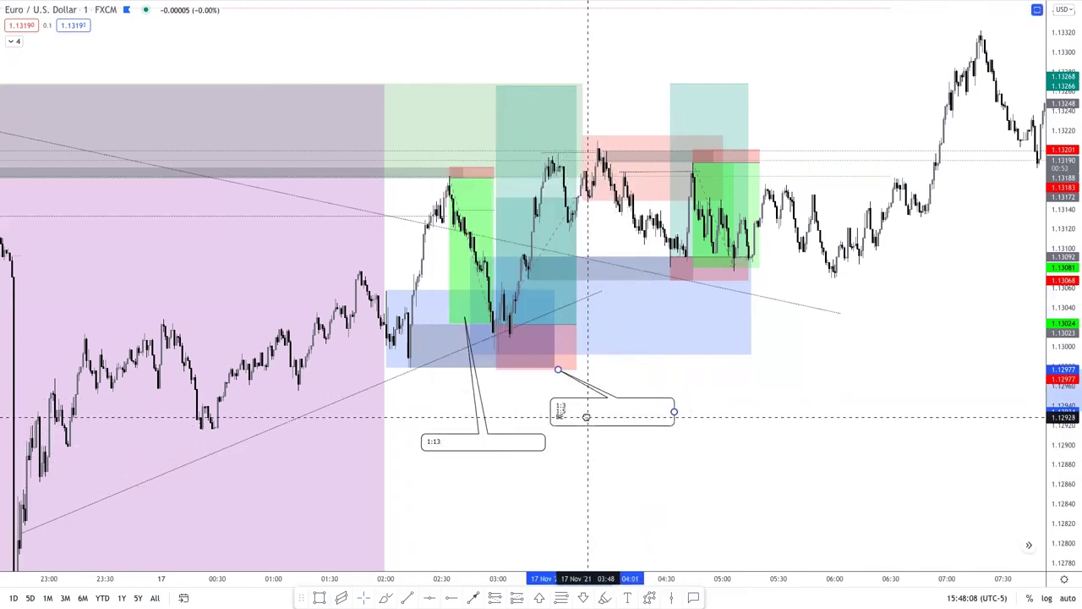
click(631, 464)
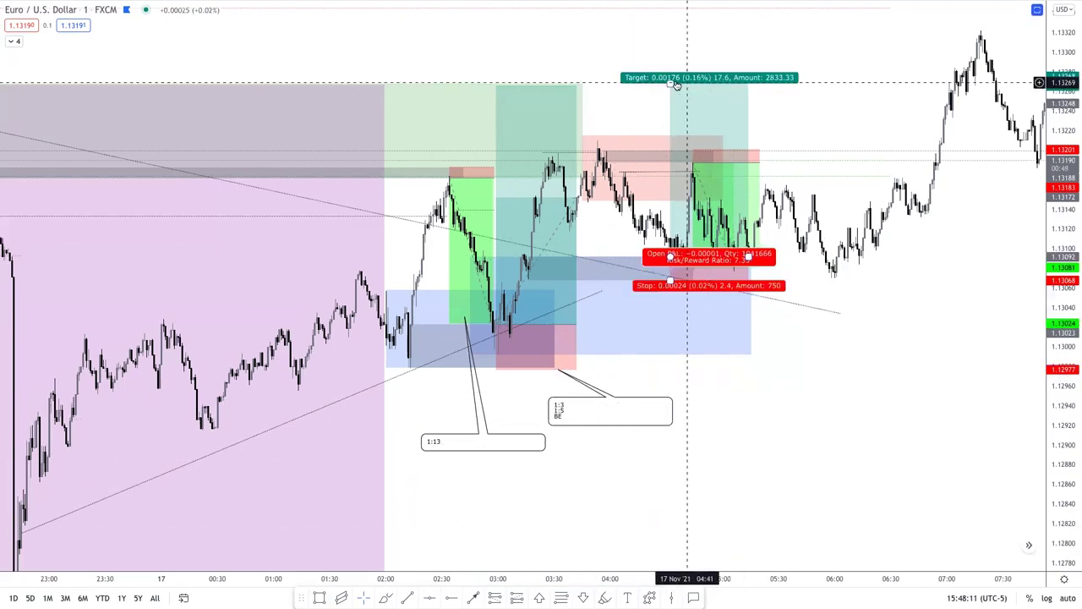
Lower the 04:32 long position's target to about 1.13265 and attach a callout reading 1:5, 1:7 and BE on separate lines below it
mouse_move(670, 85)
mouse_down()
mouse_move(663, 136)
mouse_move(662, 84)
mouse_up()
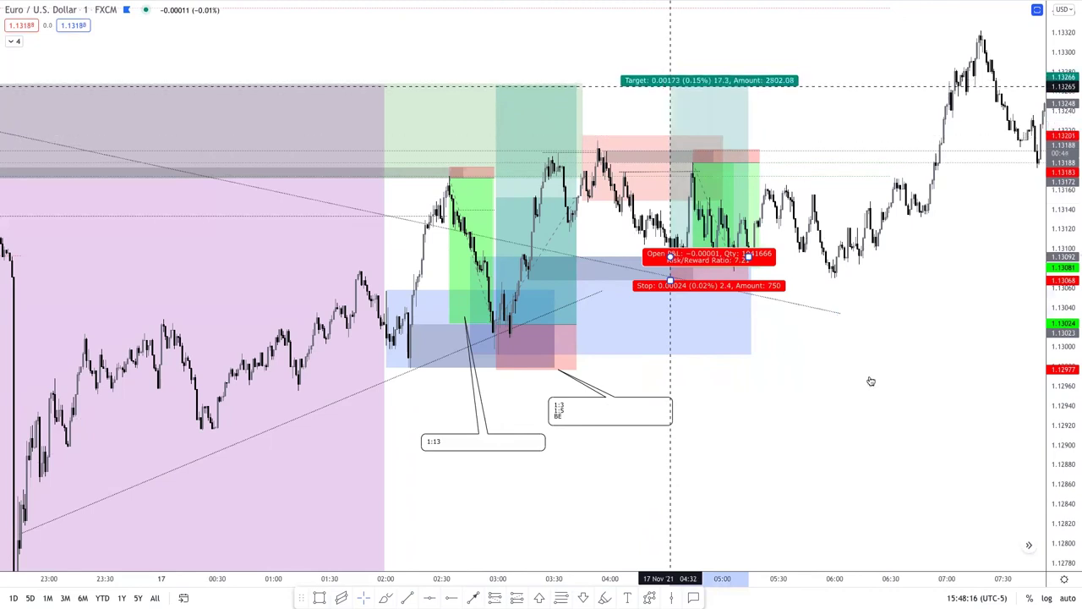
click(829, 519)
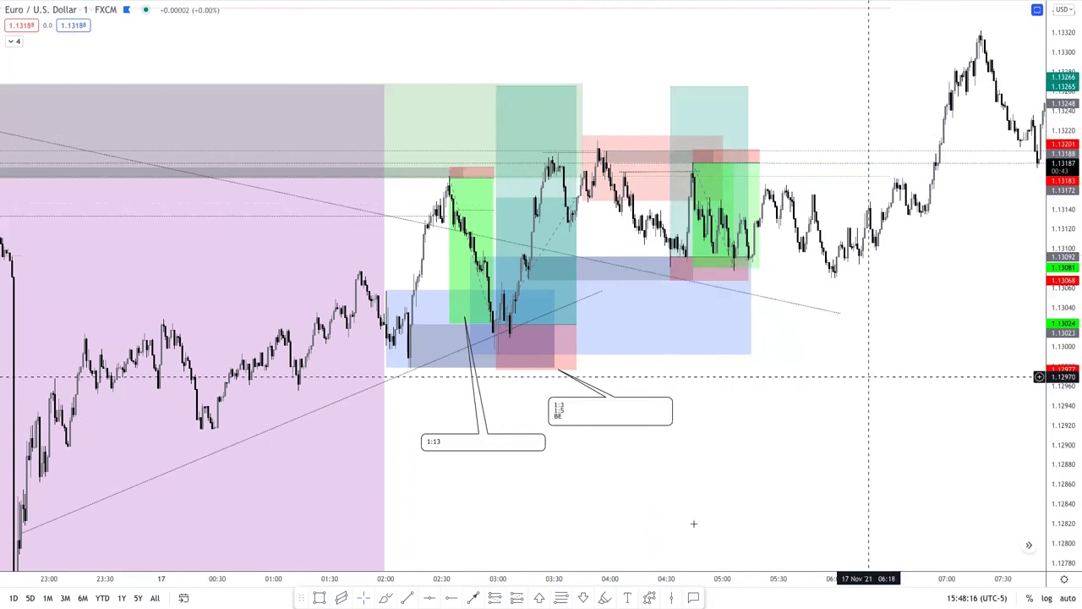
click(685, 270)
click(761, 424)
text(1:5)
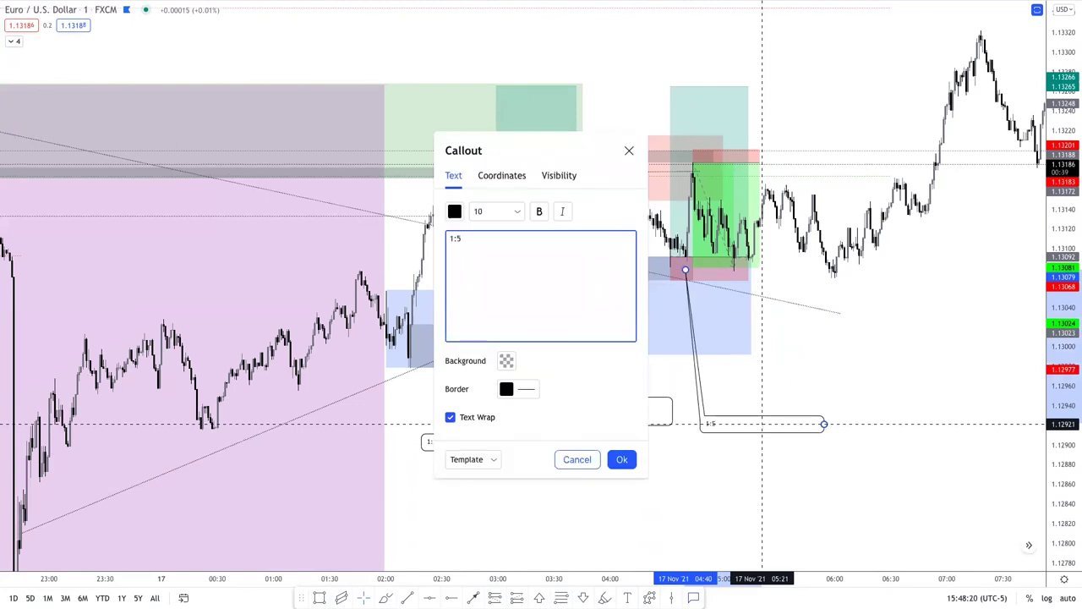
key(Return)
text(1:7)
key(Return)
text(BE)
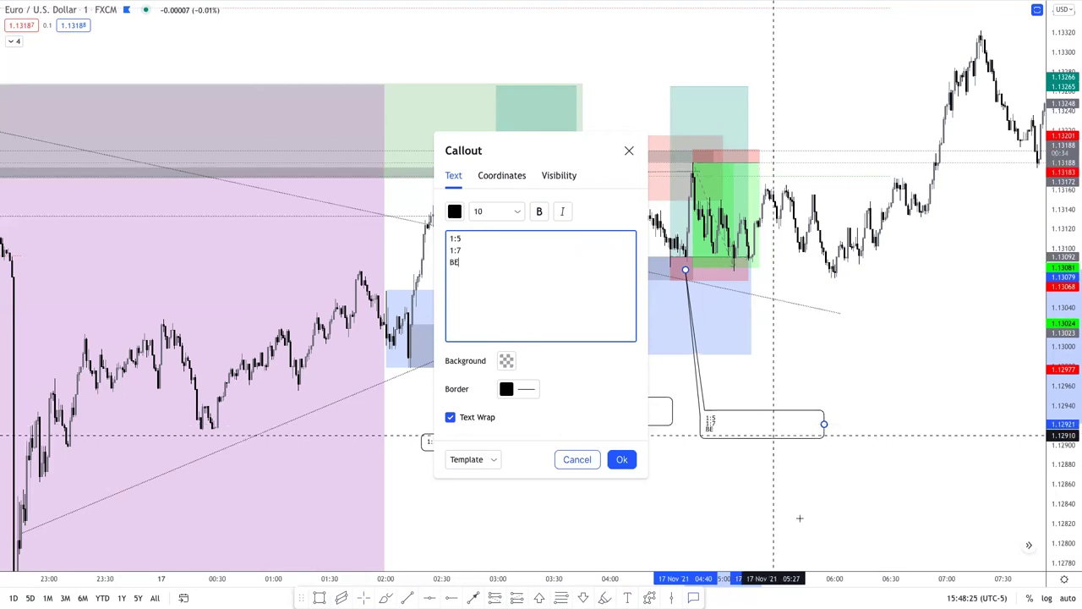
click(621, 458)
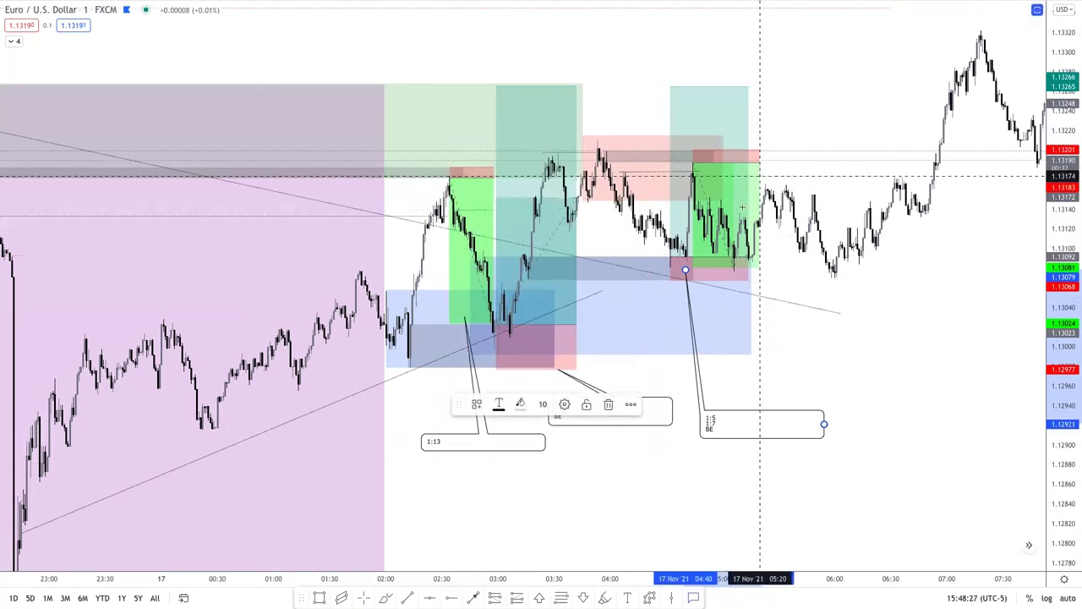
Add a callout reading "BE" above the last short position, pointing at its right edge just below the entry
click(757, 169)
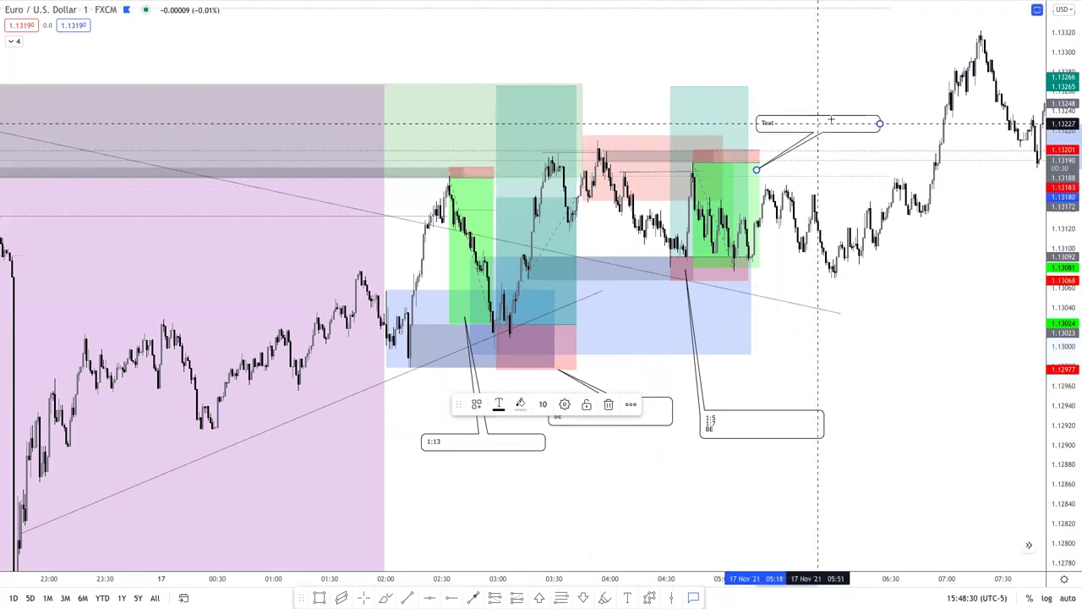
click(834, 116)
text(BE)
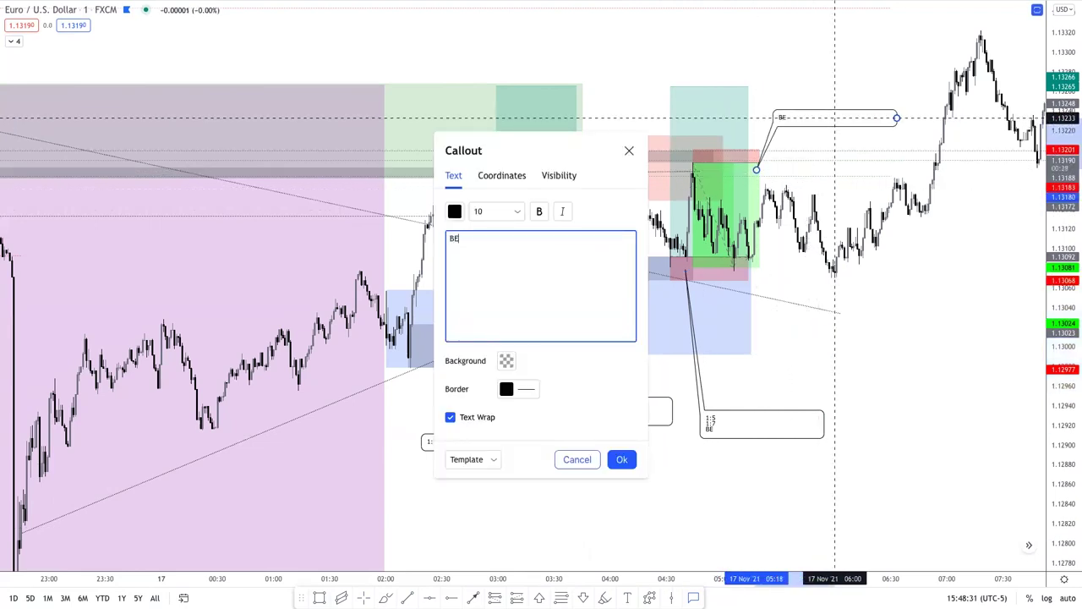
click(621, 459)
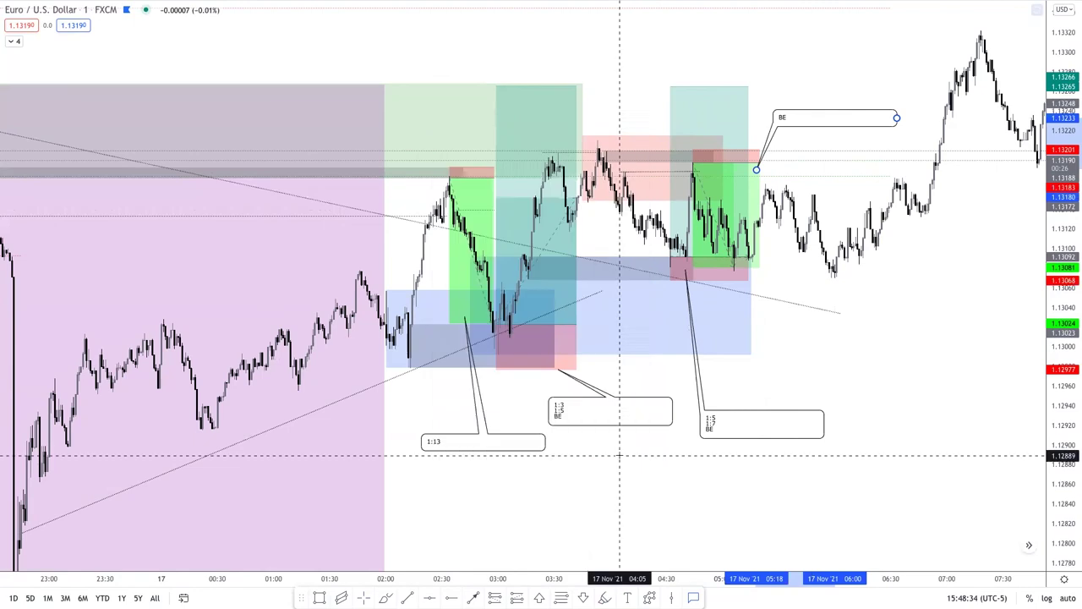
click(476, 502)
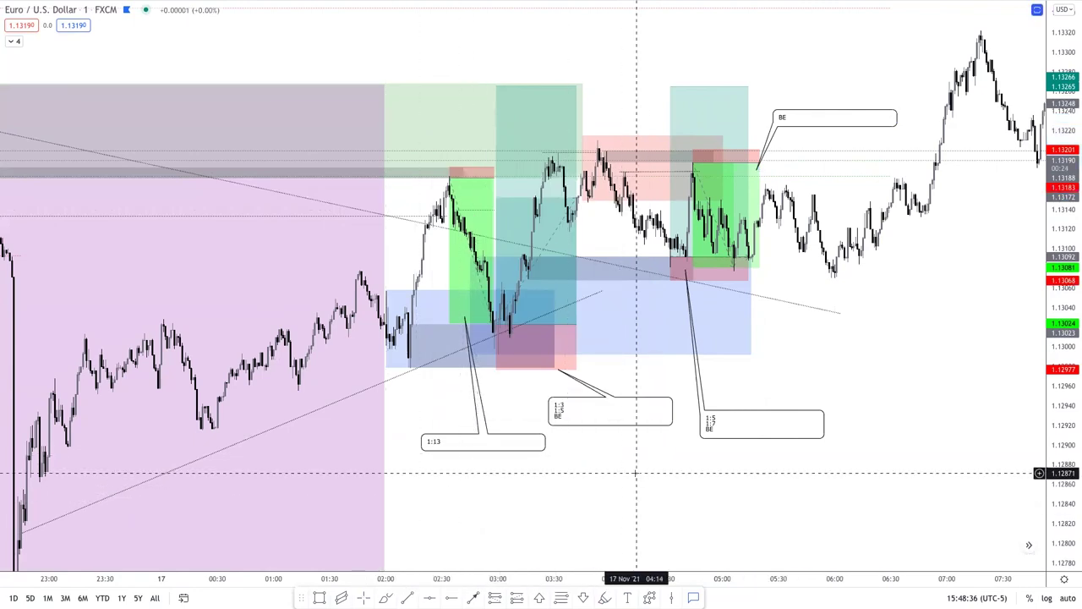
Shorten the 04:32 long position to end at about 04:51 and the last short position to end at about 05:09
scroll(629, 474, down, 4)
scroll(635, 474, up, 1)
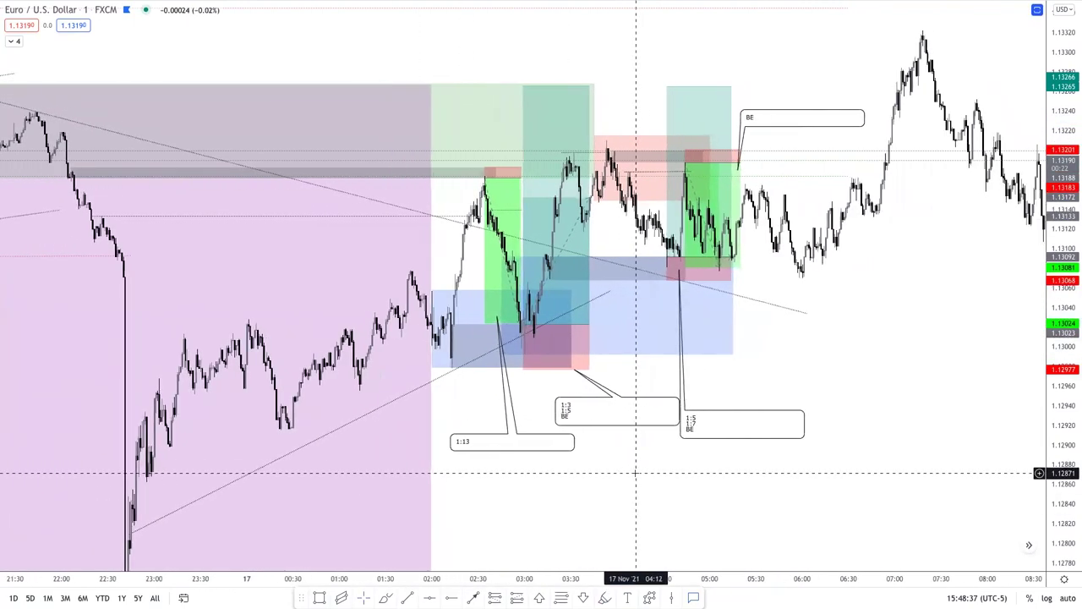
scroll(635, 474, down, 2)
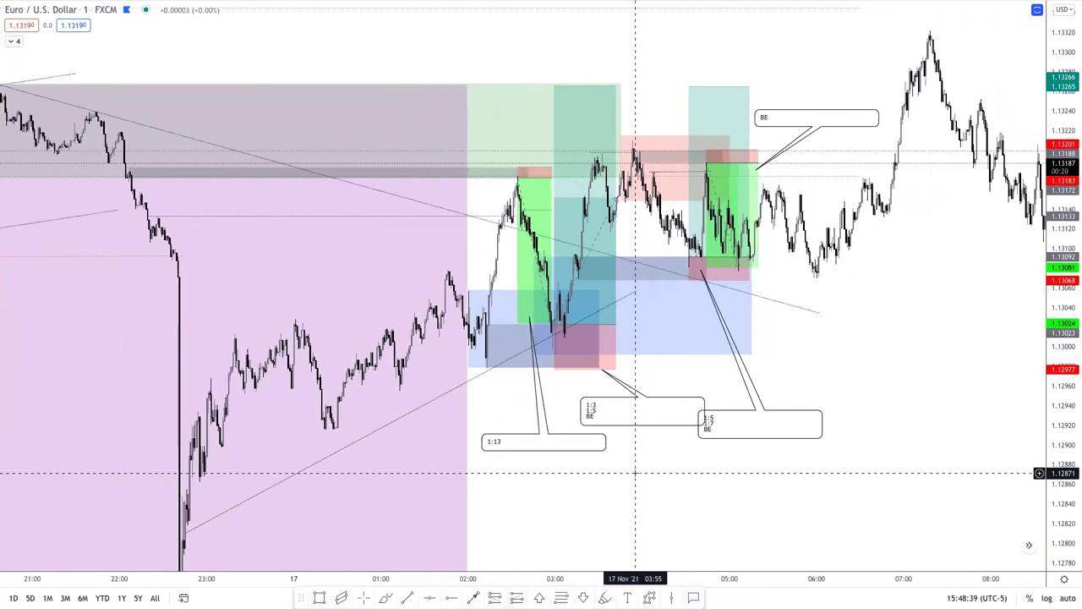
scroll(636, 474, up, 1)
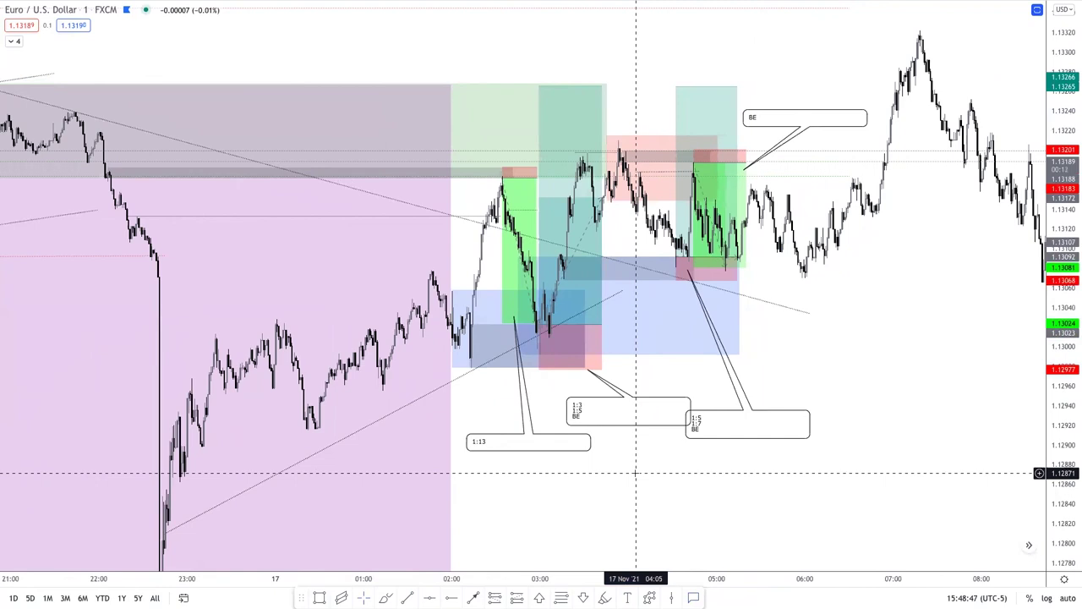
scroll(856, 369, down, 2)
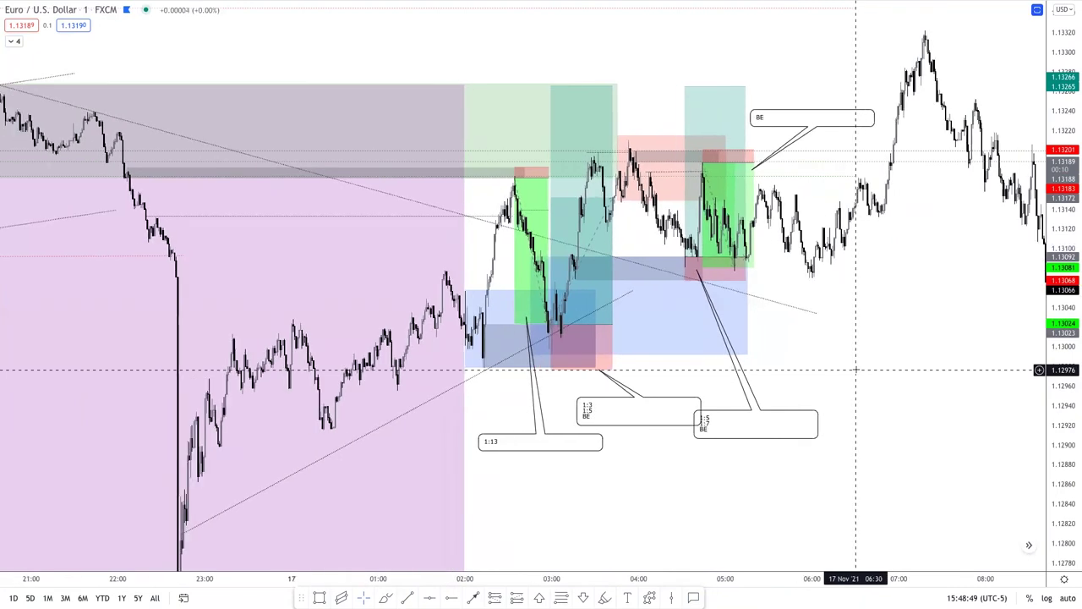
scroll(855, 369, left, 3)
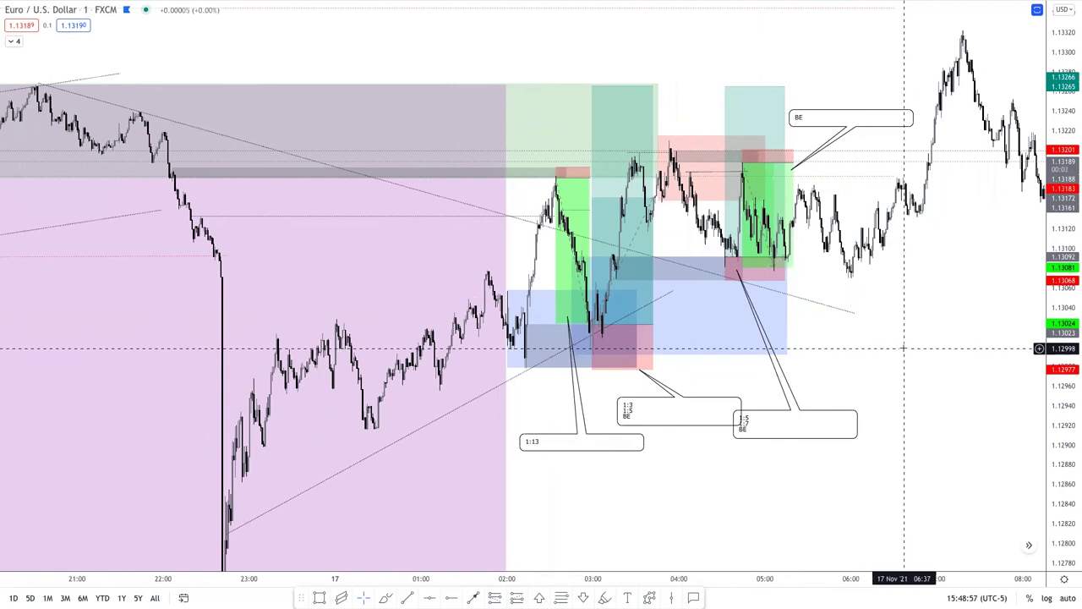
click(791, 255)
drag(790, 256, 751, 258)
click(850, 299)
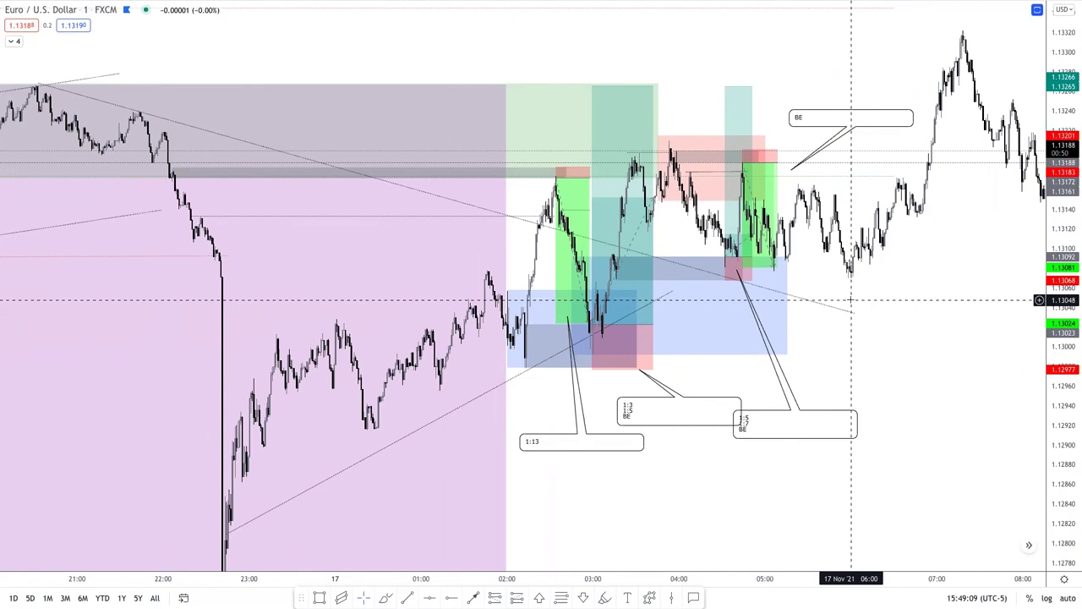
Review the four annotated trades between 02:30 and 05:15 together with the surrounding price cycles on 17 November
click(636, 193)
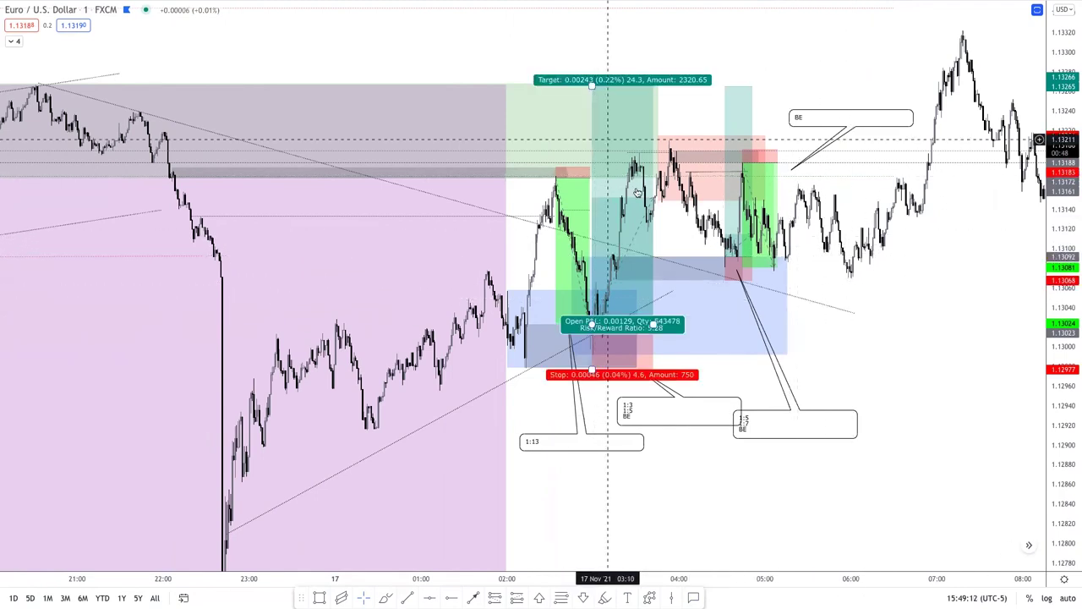
scroll(790, 301, down, 1)
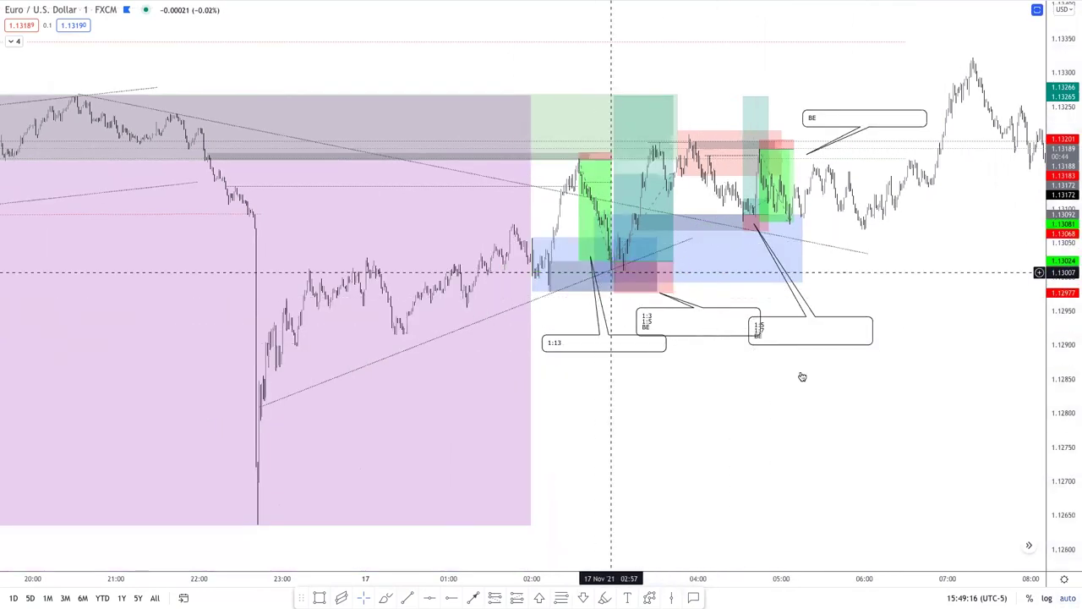
scroll(802, 374, up, 1)
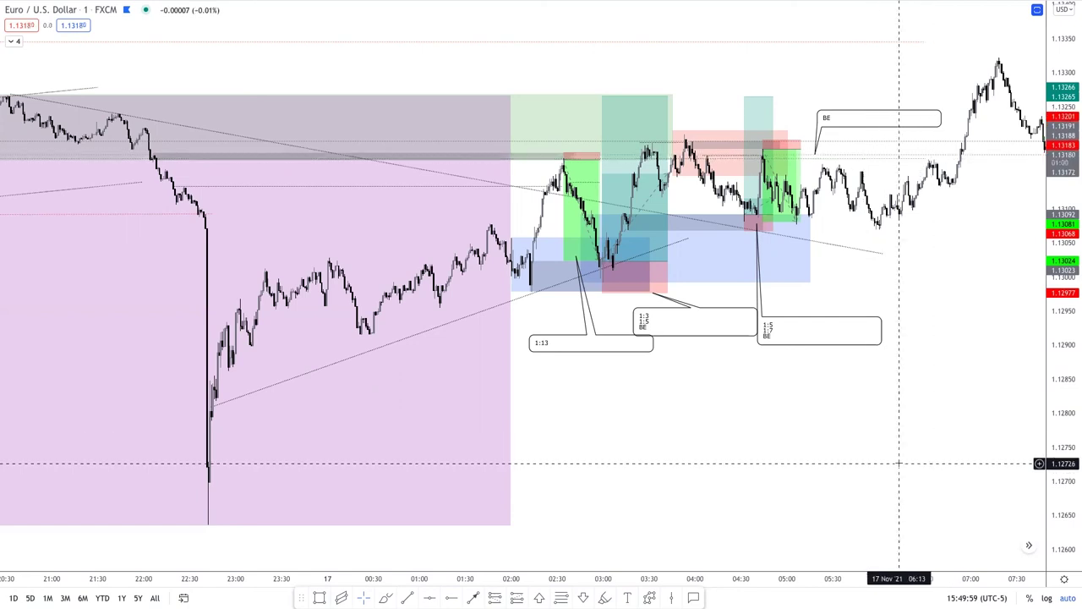
scroll(899, 463, down, 1)
scroll(881, 432, down, 1)
scroll(881, 433, down, 1)
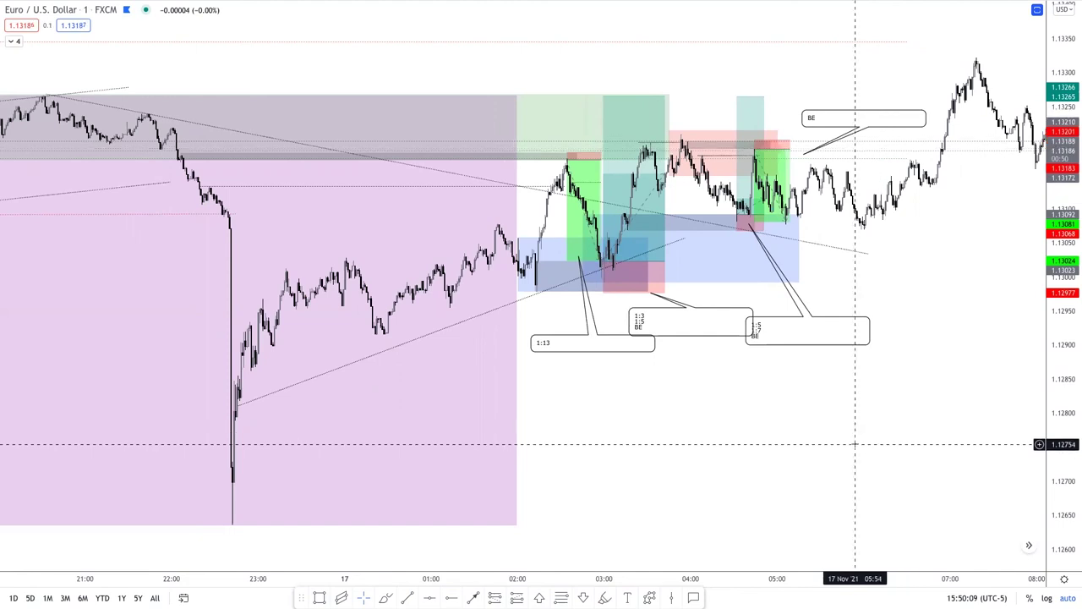
scroll(854, 443, down, 1)
scroll(854, 443, down, 3)
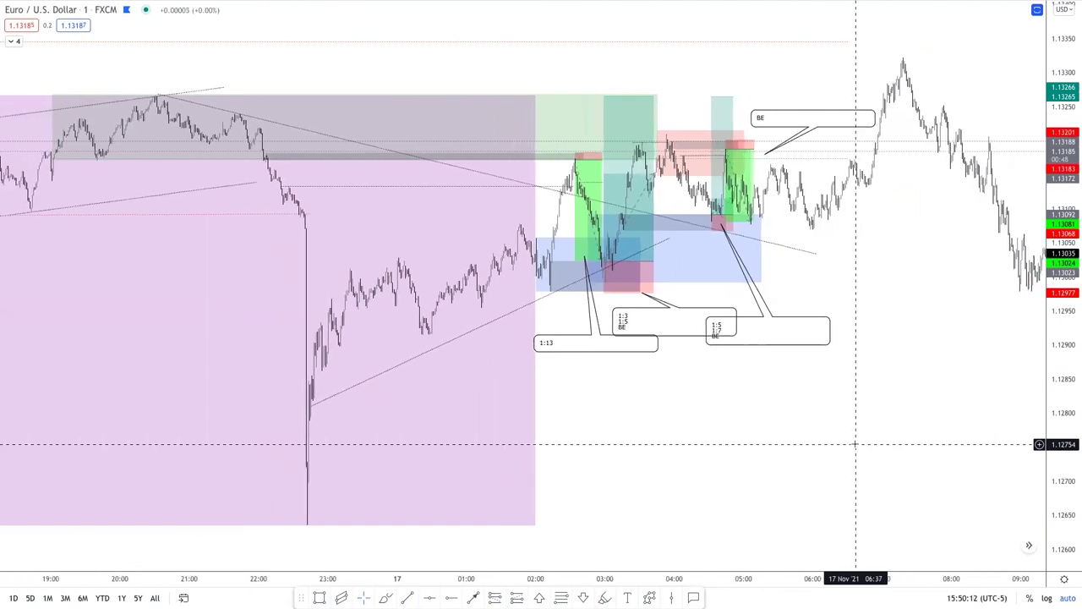
scroll(855, 444, up, 2)
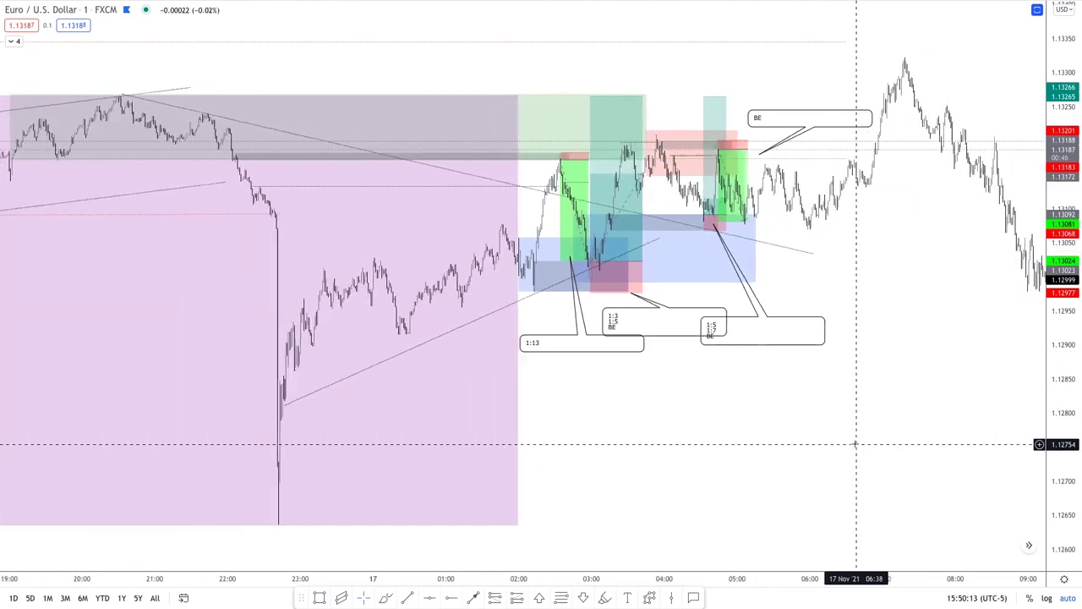